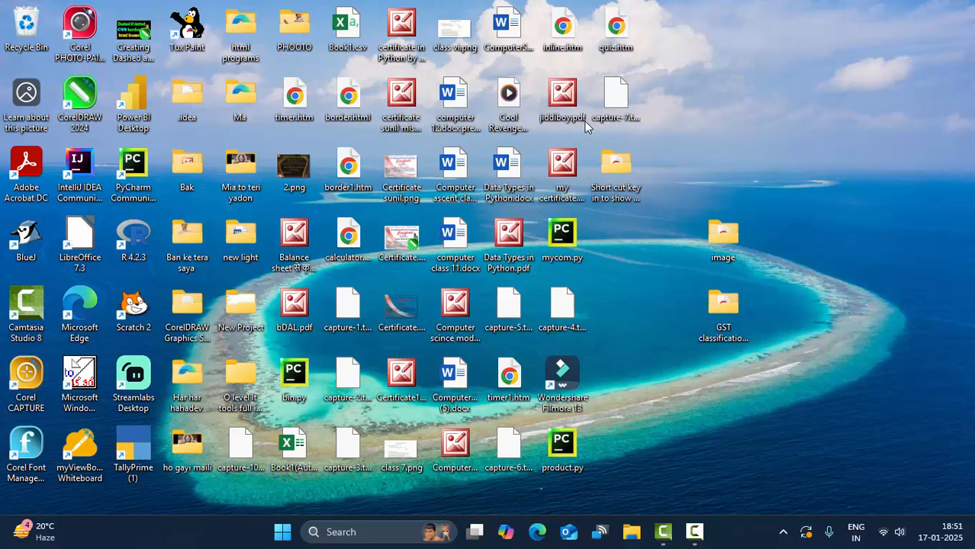
# Step: Launch TallyPrime in Educational Mode and open the creation form for a new company
pyautogui.doubleClick(149, 451)
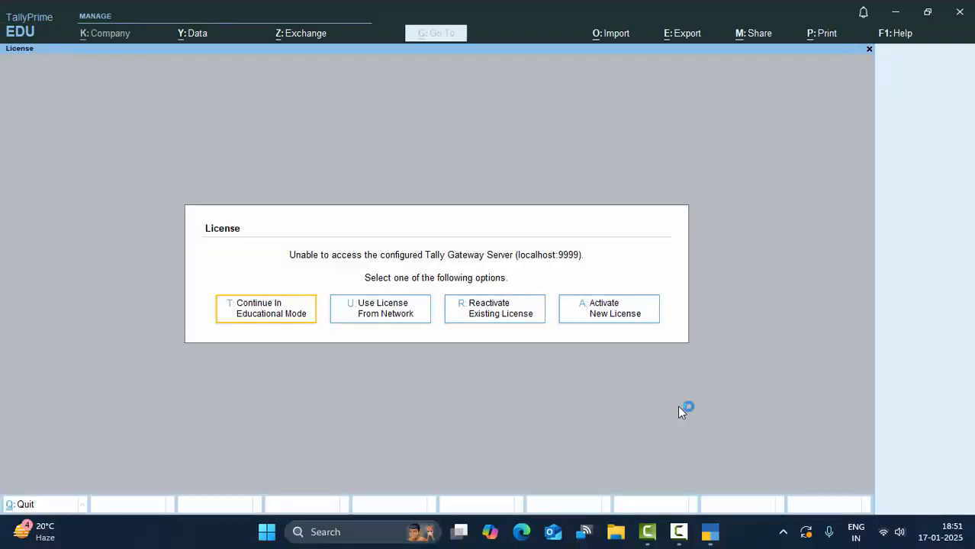
pyautogui.click(273, 319)
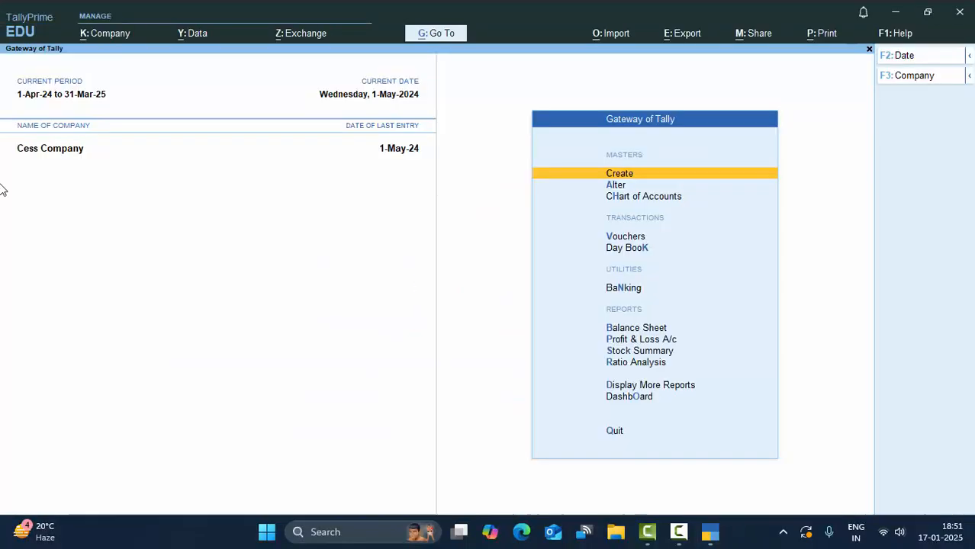
pyautogui.click(898, 78)
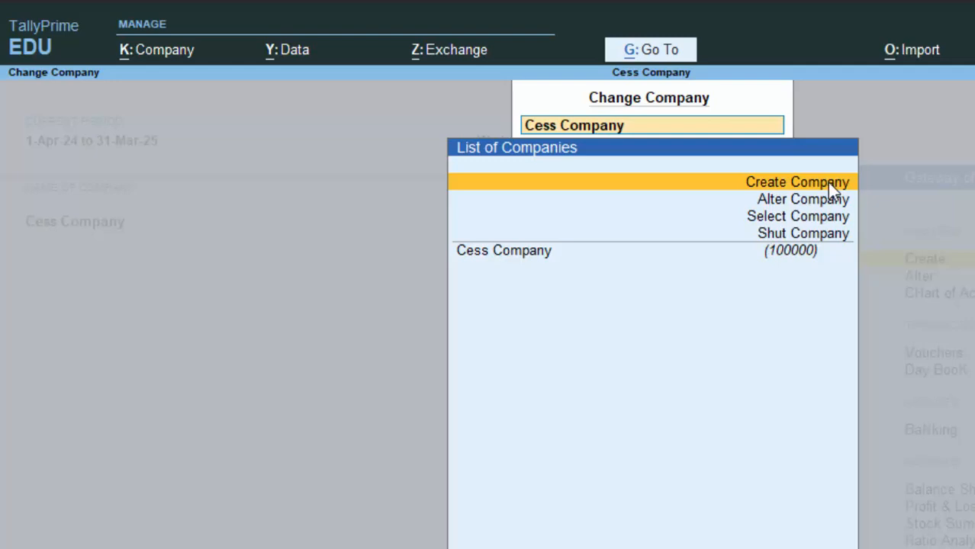
pyautogui.click(830, 184)
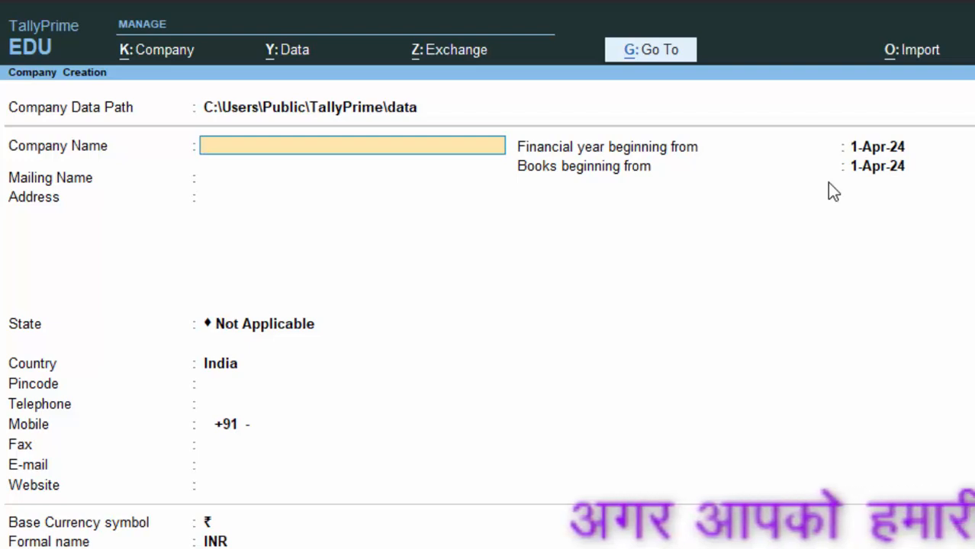
# Step: Name the company "Gst Classification 1" and keep the same text as its mailing name
pyautogui.write('Gst')
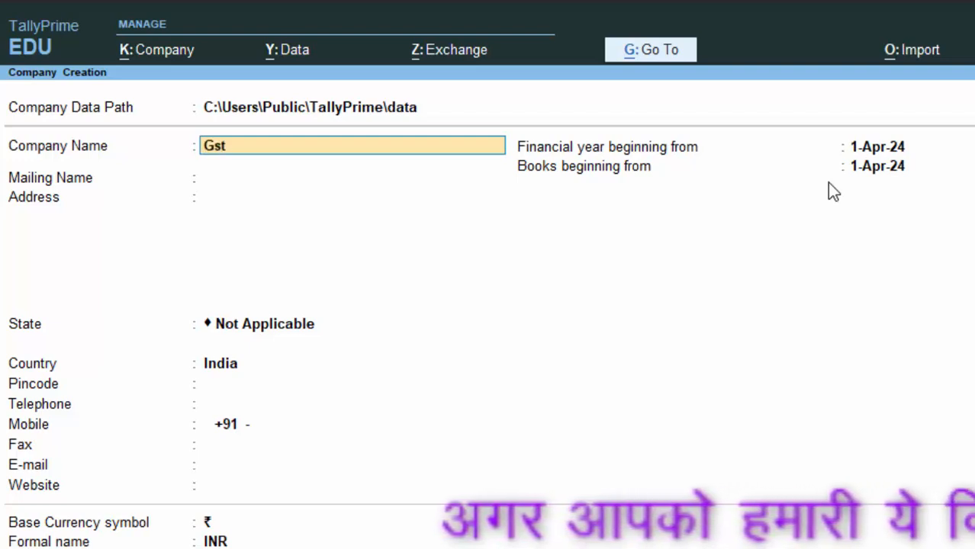
pyautogui.write(' Claa')
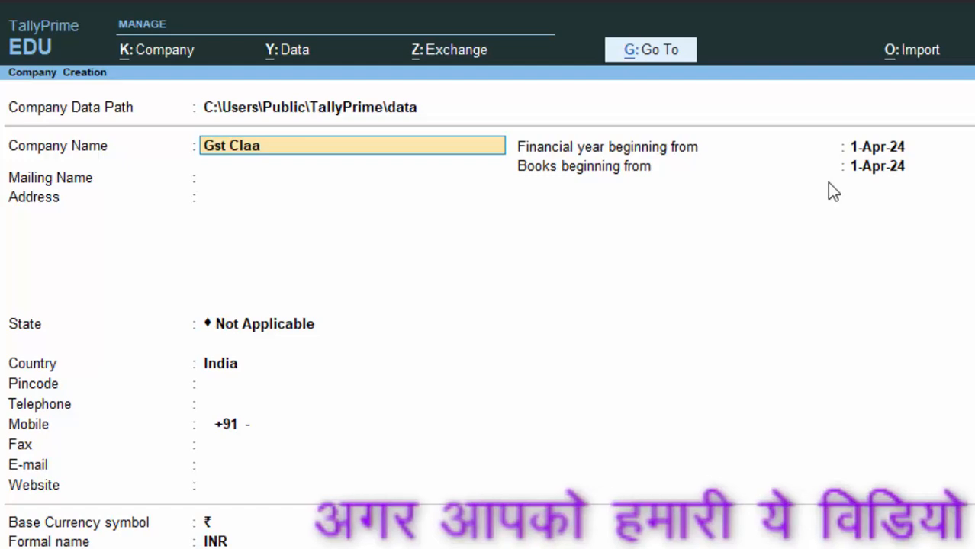
pyautogui.press('BackSpace')
pyautogui.write('ssi')
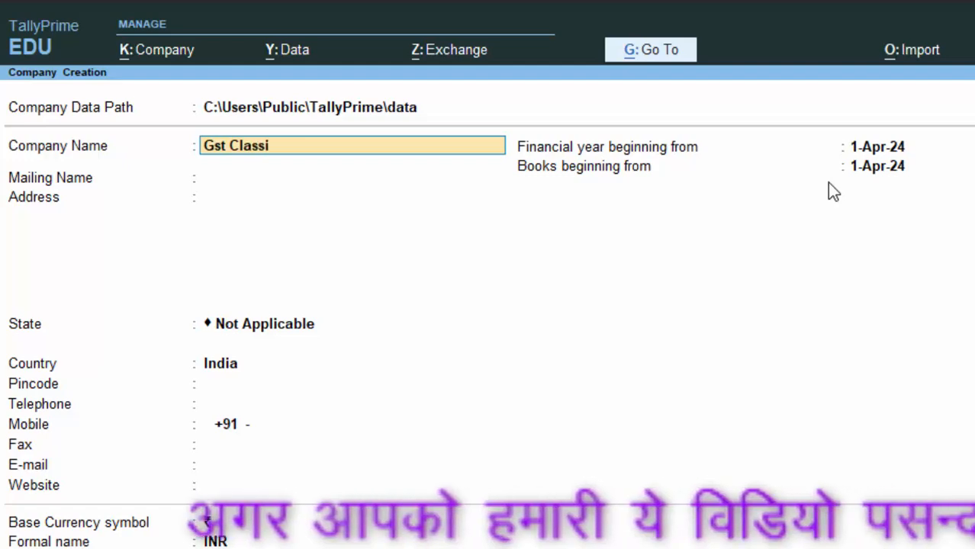
pyautogui.write('fica')
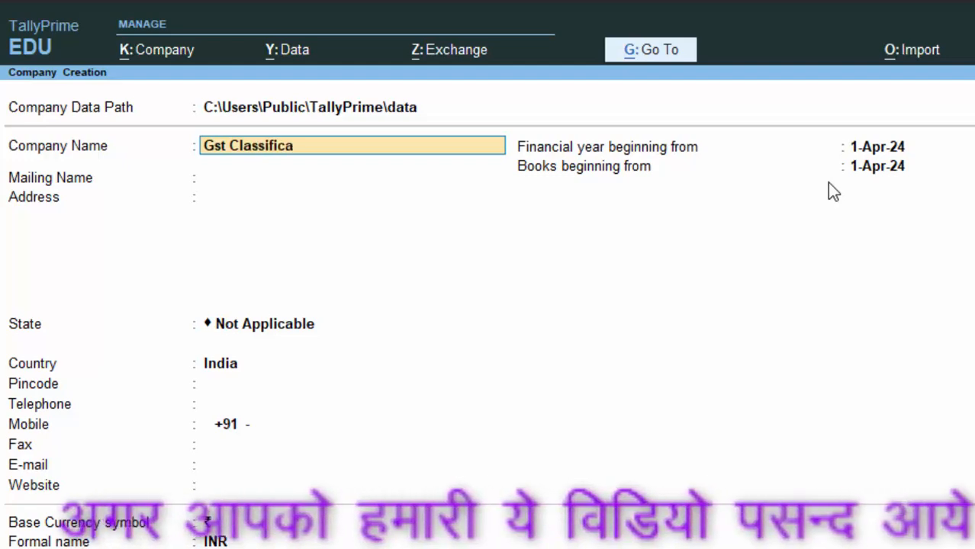
pyautogui.write('tion 1')
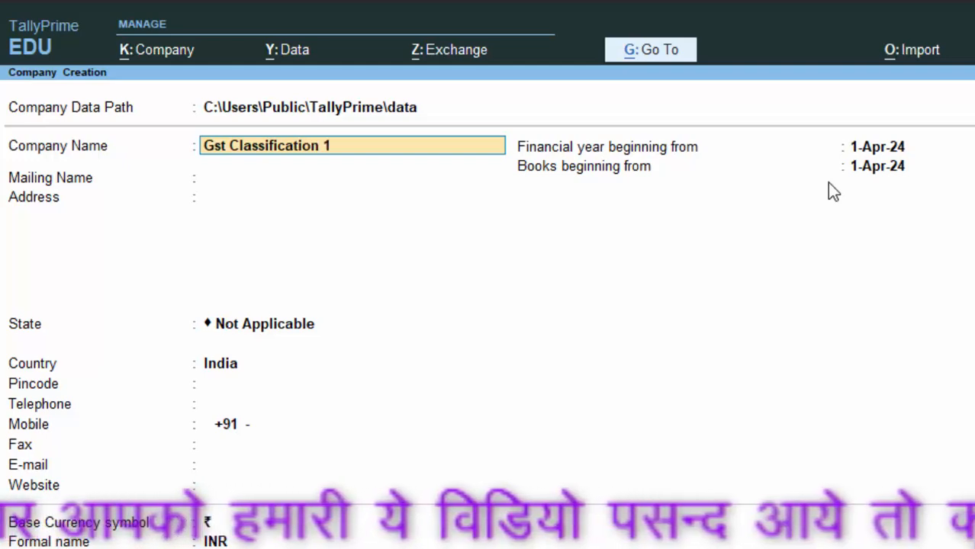
pyautogui.press('Return')
pyautogui.press('Return')
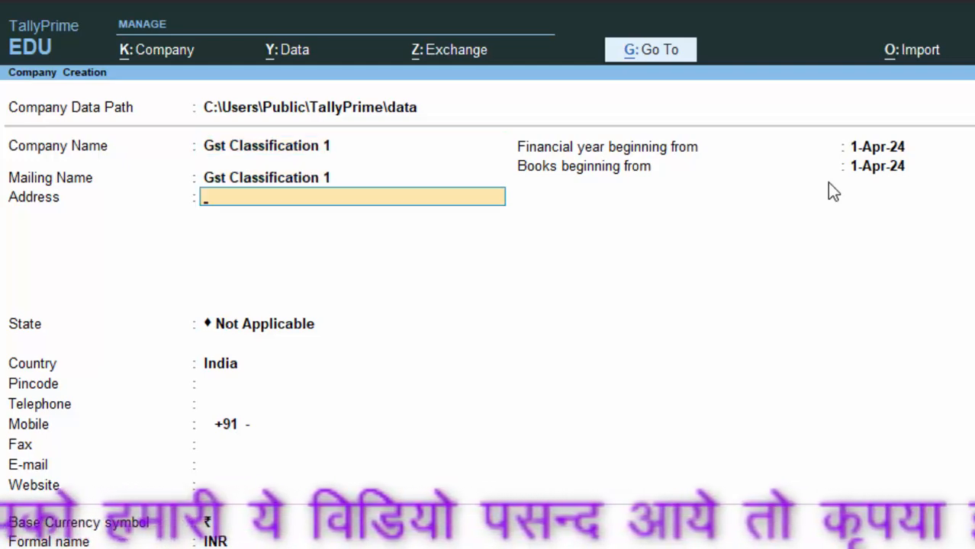
# Step: Fill in the company's address and postal pincode, choosing Uttar Pradesh as the state
pyautogui.write('New c')
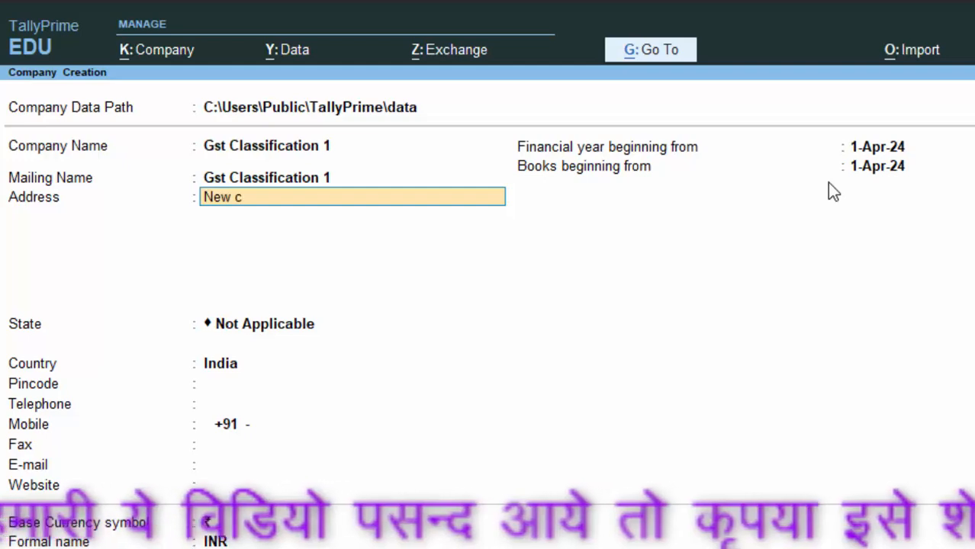
pyautogui.write('olony')
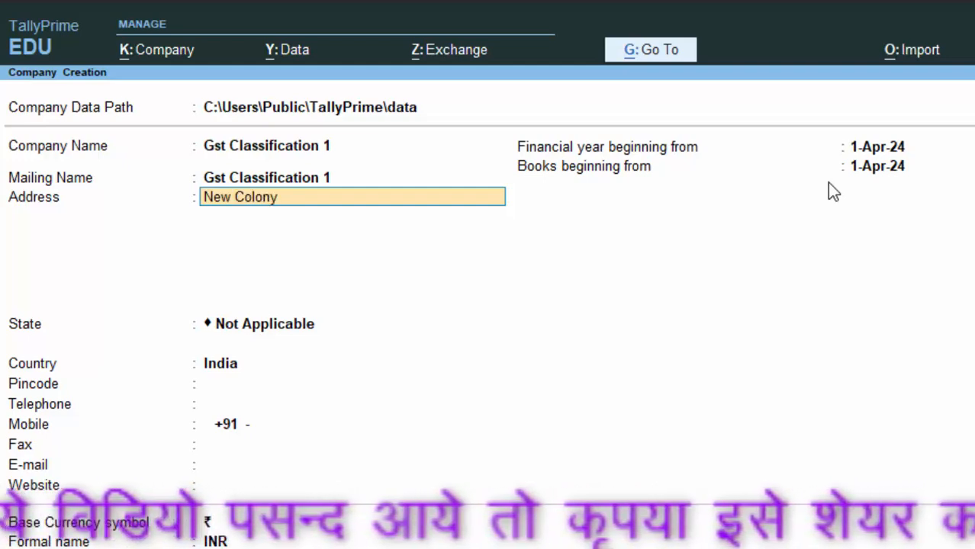
pyautogui.write(' deoria')
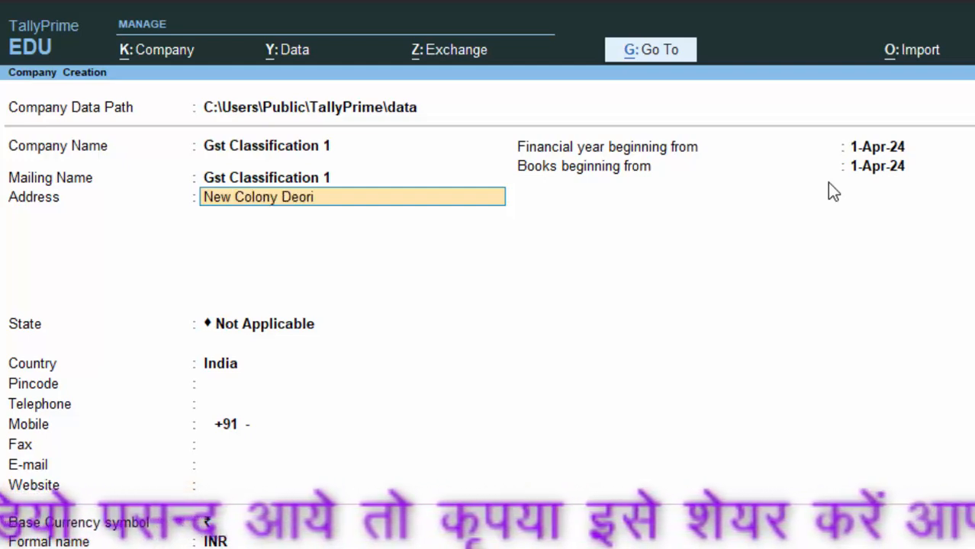
pyautogui.press('Return')
pyautogui.press('Return')
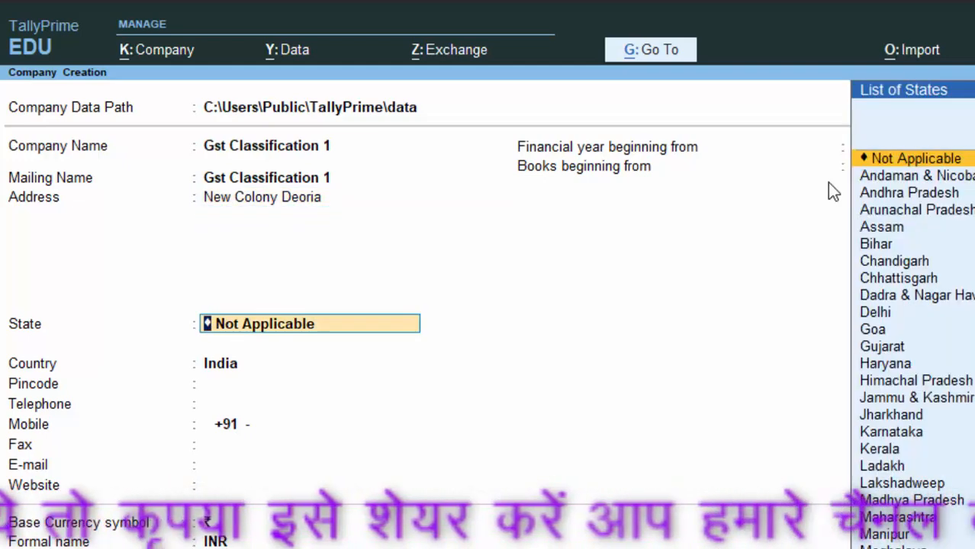
pyautogui.write('U')
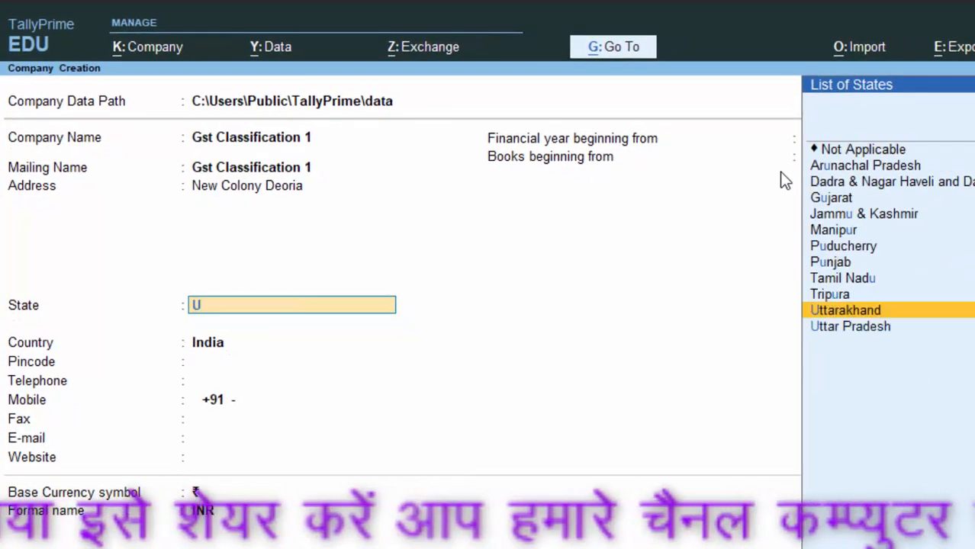
pyautogui.press('Down')
pyautogui.press('Return')
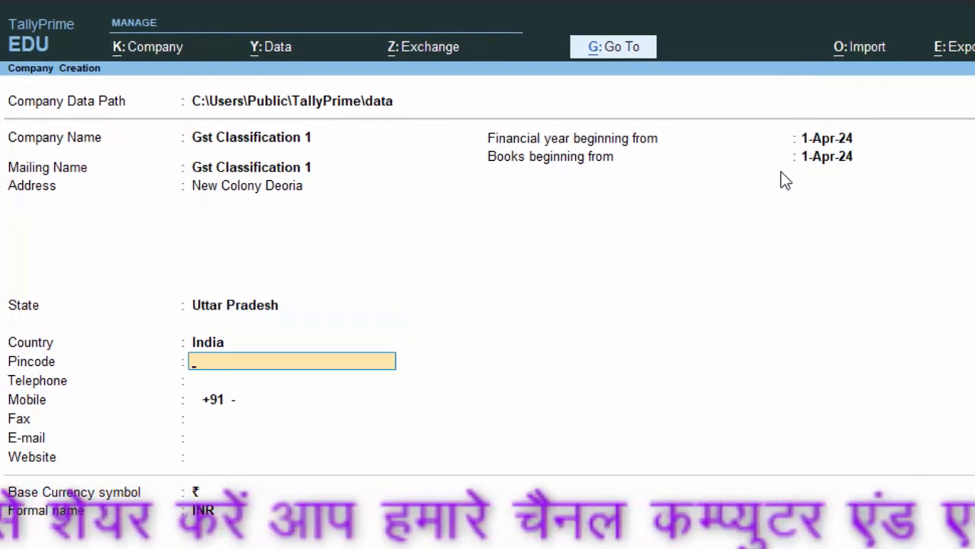
pyautogui.write('274')
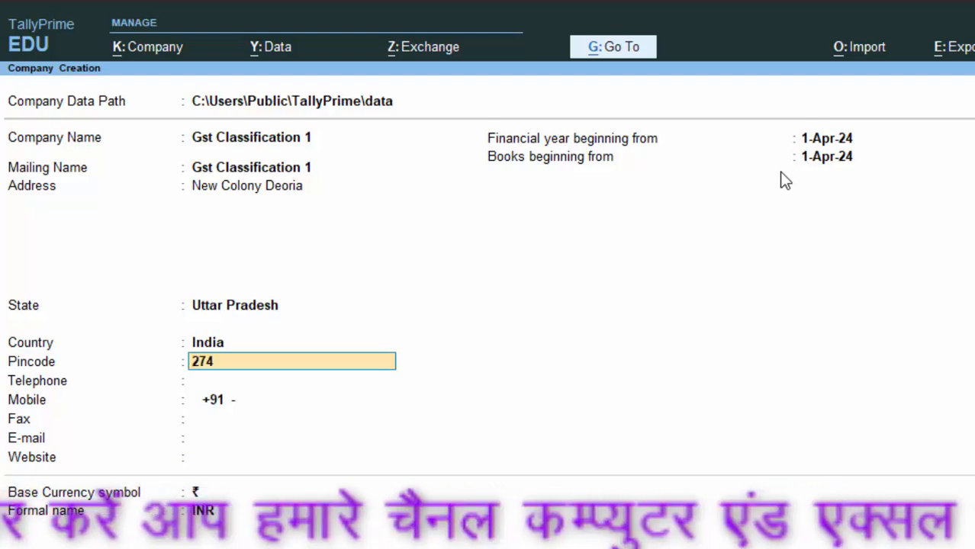
pyautogui.write('001')
pyautogui.press('Return')
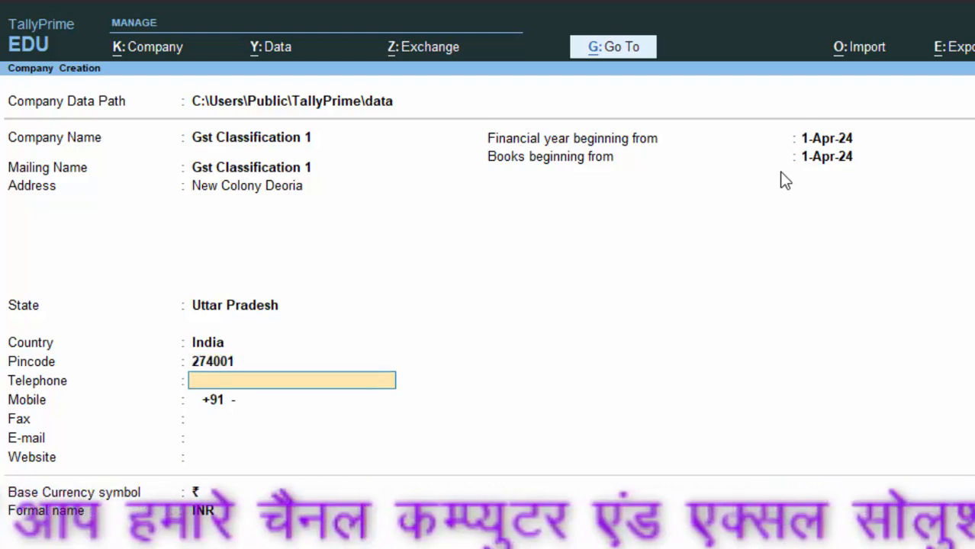
# Step: Leave the contact fields blank, keep 1-Apr-24 for both start dates and INR as the currency, and accept the company creation
pyautogui.press('Return')
pyautogui.press('Return')
pyautogui.press('Return')
pyautogui.press('Return')
pyautogui.press('Return')
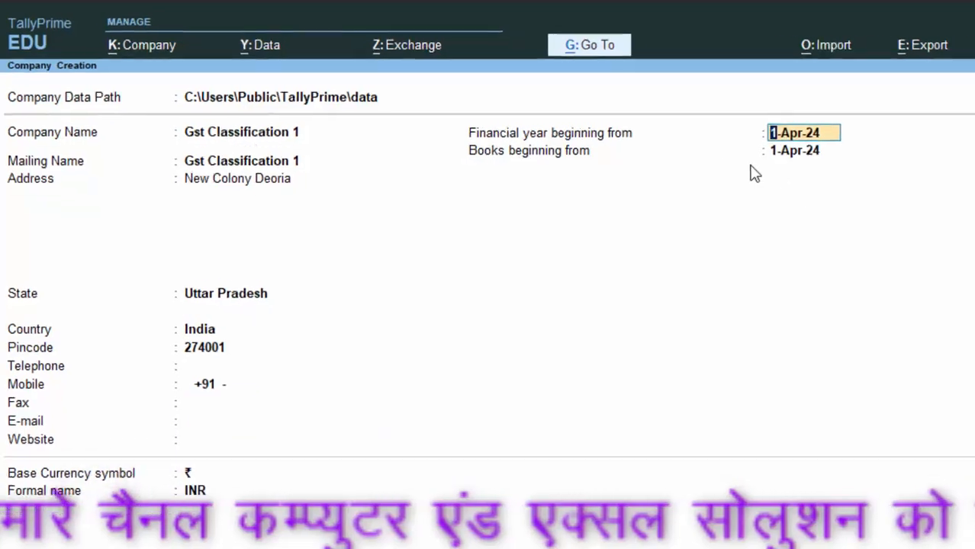
pyautogui.press('Return')
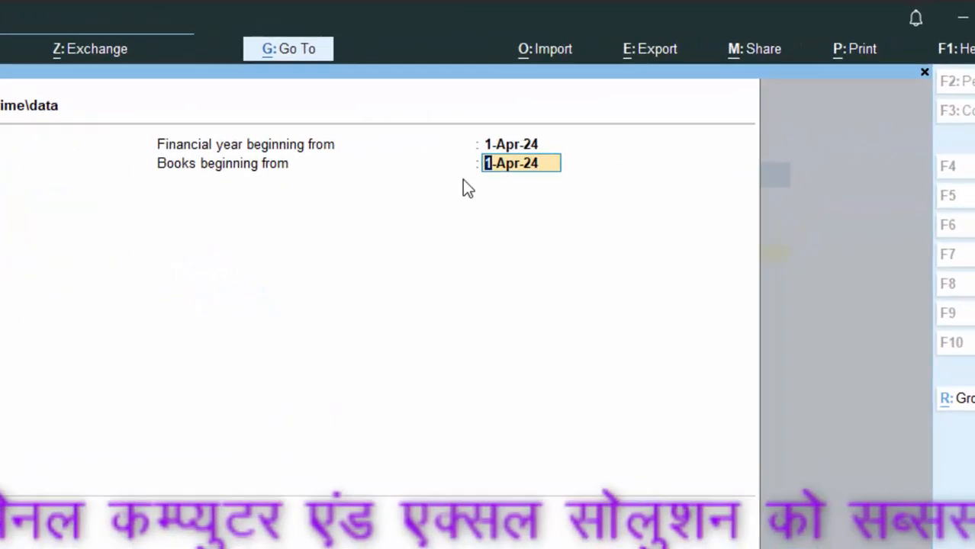
pyautogui.press('Return')
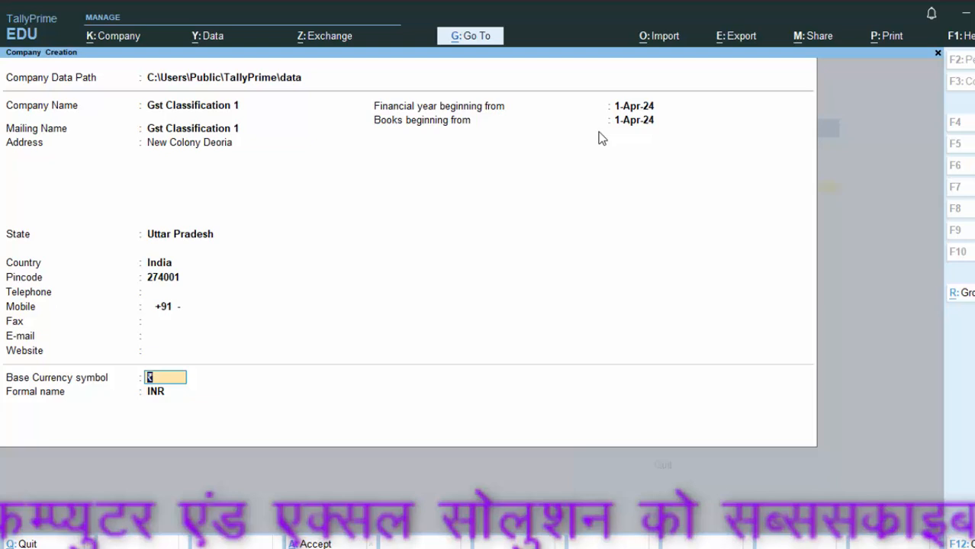
pyautogui.press('Return')
pyautogui.press('Return')
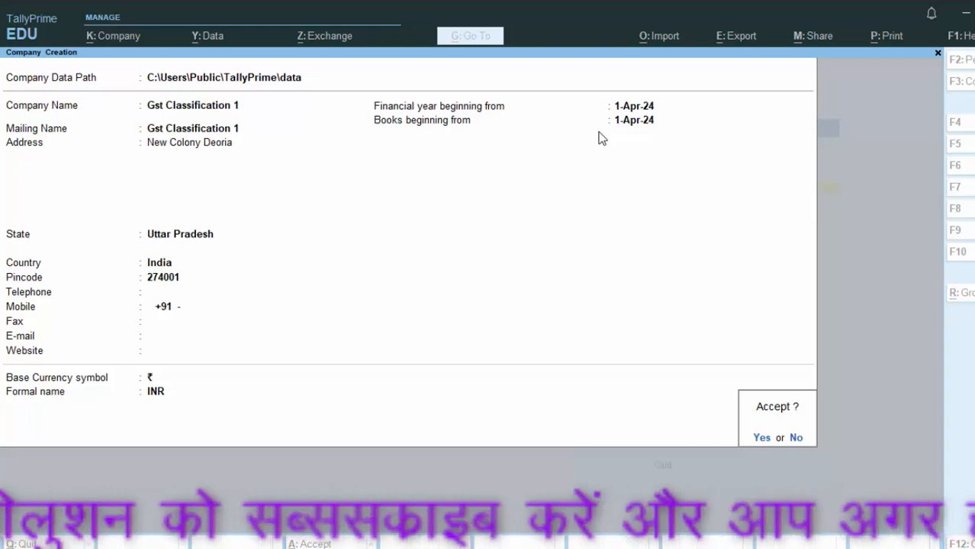
pyautogui.press('Return')
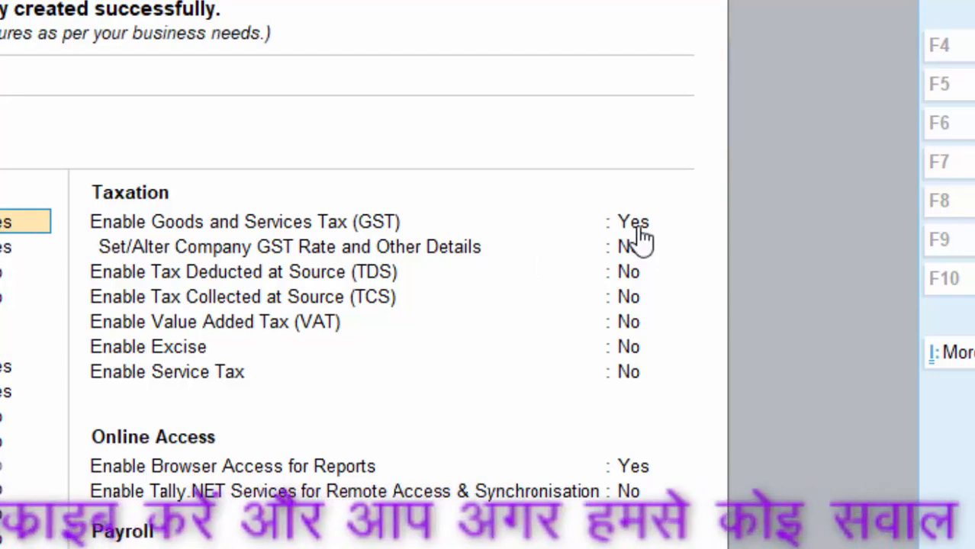
# Step: Enable GST for the company and enter its GSTIN/UIN, with Regular registration in Uttar Pradesh and Monthly GSTR-1 periodicity
pyautogui.click(638, 226)
pyautogui.write('y')
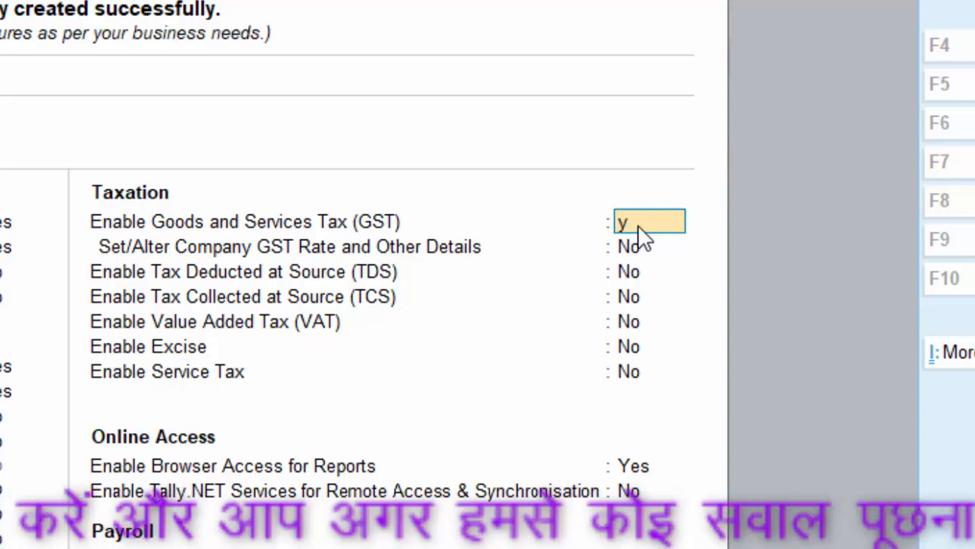
pyautogui.press('Return')
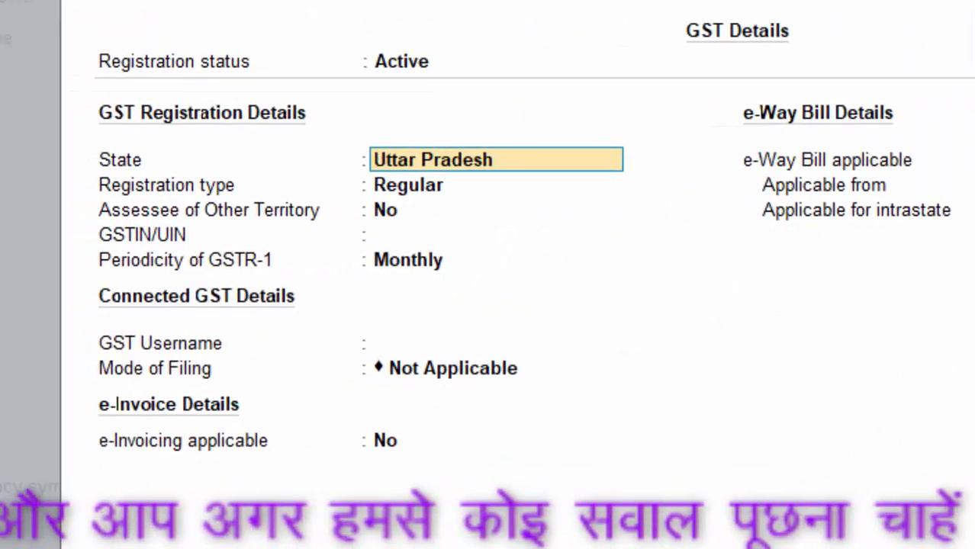
pyautogui.press('Return')
pyautogui.press('Return')
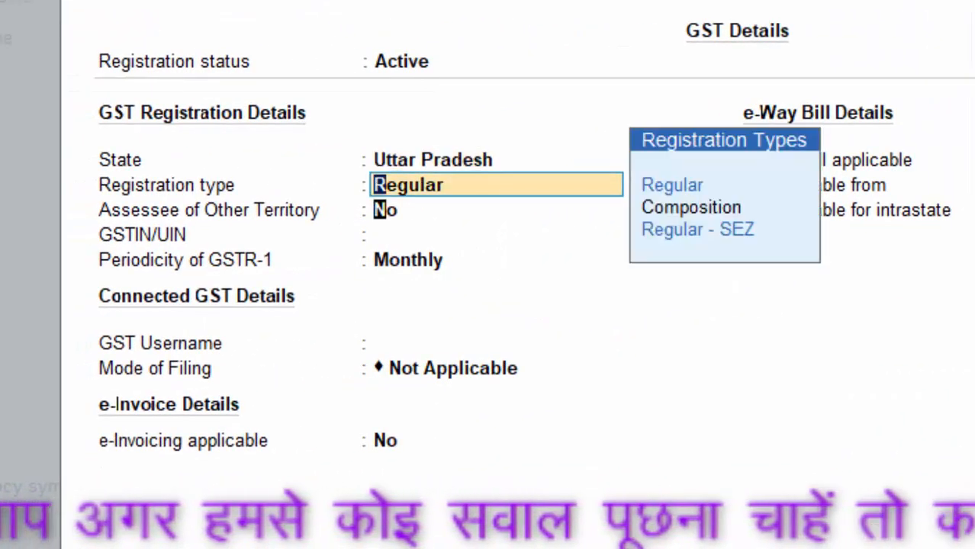
pyautogui.press('Return')
pyautogui.write('DHGDHGDHGD6757')
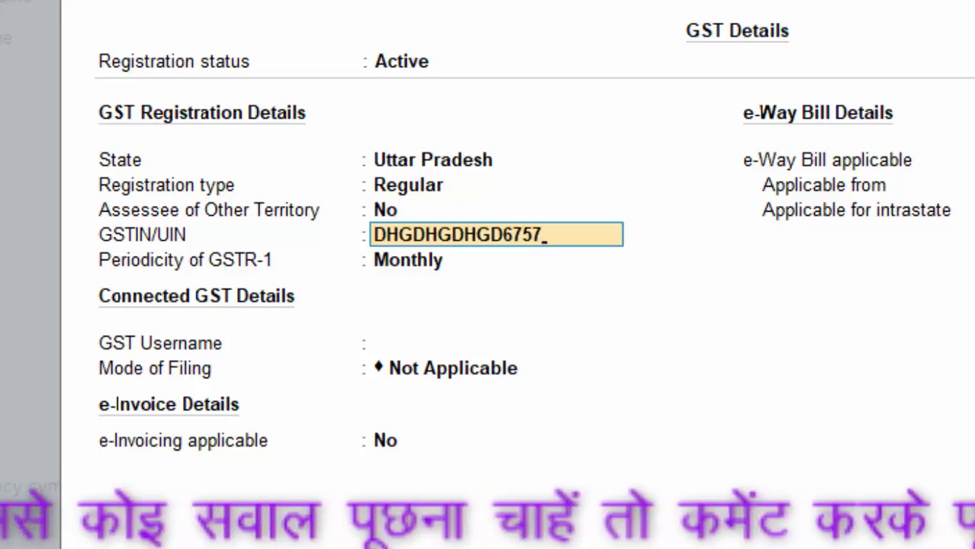
pyautogui.press('Return')
pyautogui.press('Return')
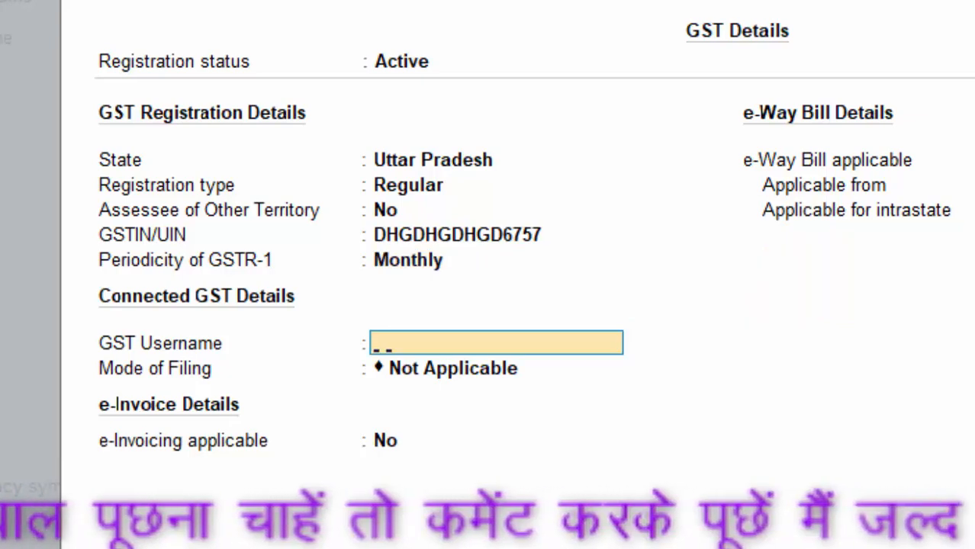
# Step: Enter the GST username and set the mode of filing to EVC
pyautogui.write('Sur')
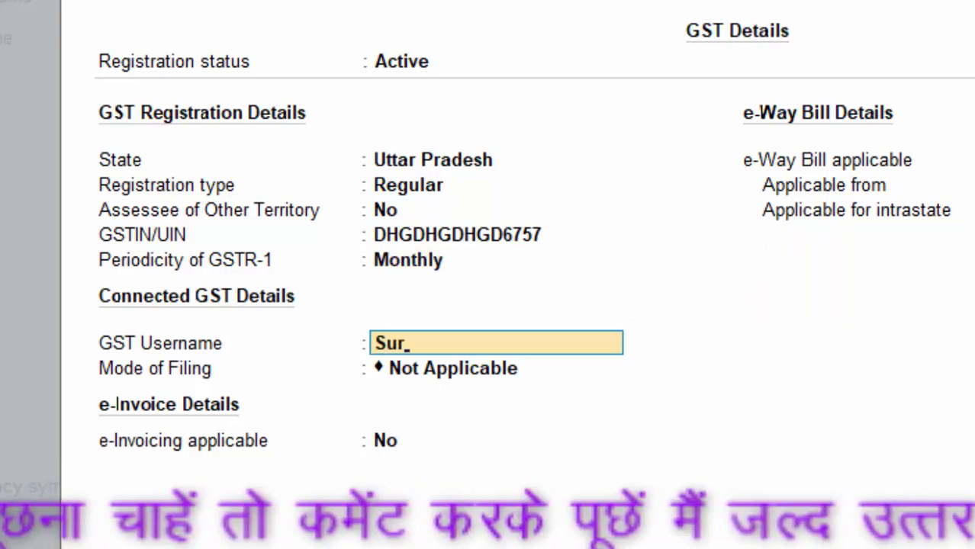
pyautogui.write('aj')
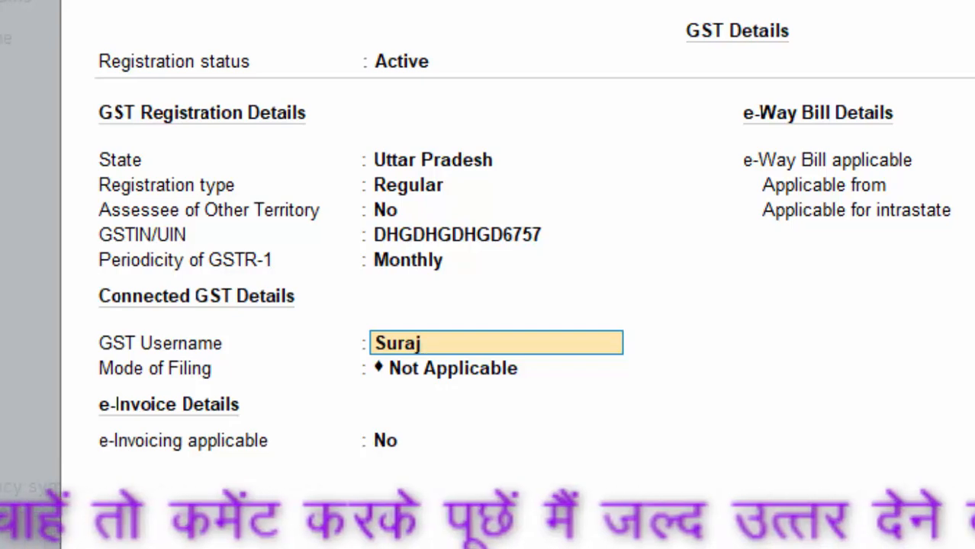
pyautogui.press('Return')
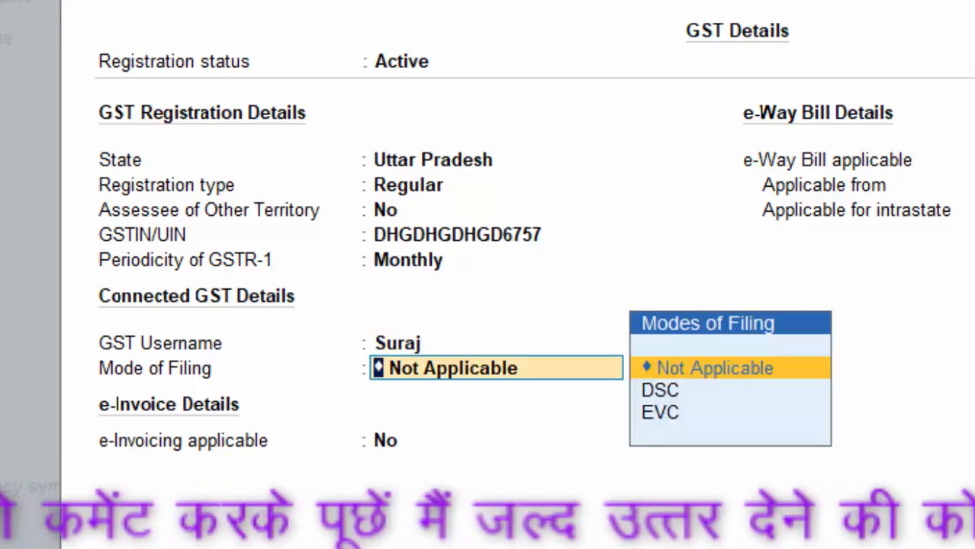
pyautogui.press('Down')
pyautogui.press('Down')
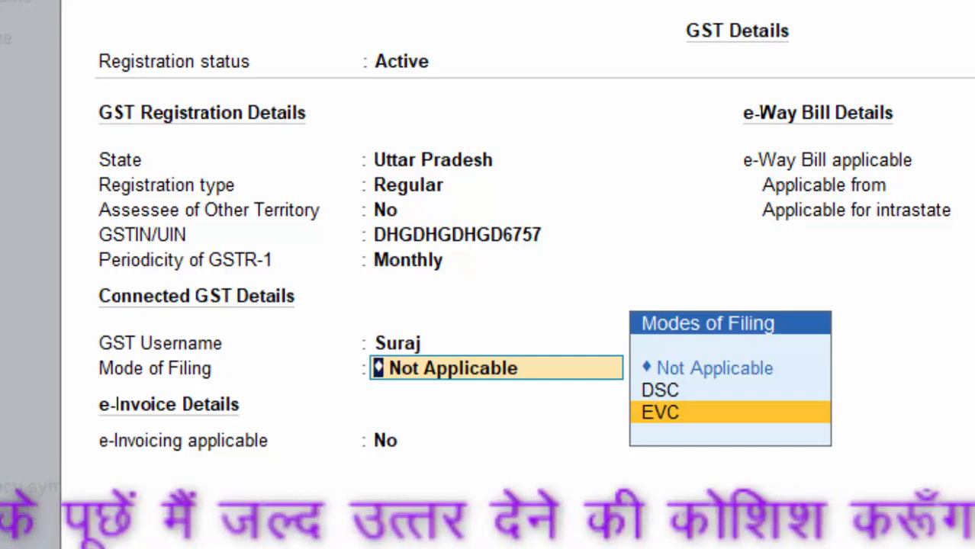
pyautogui.press('Return')
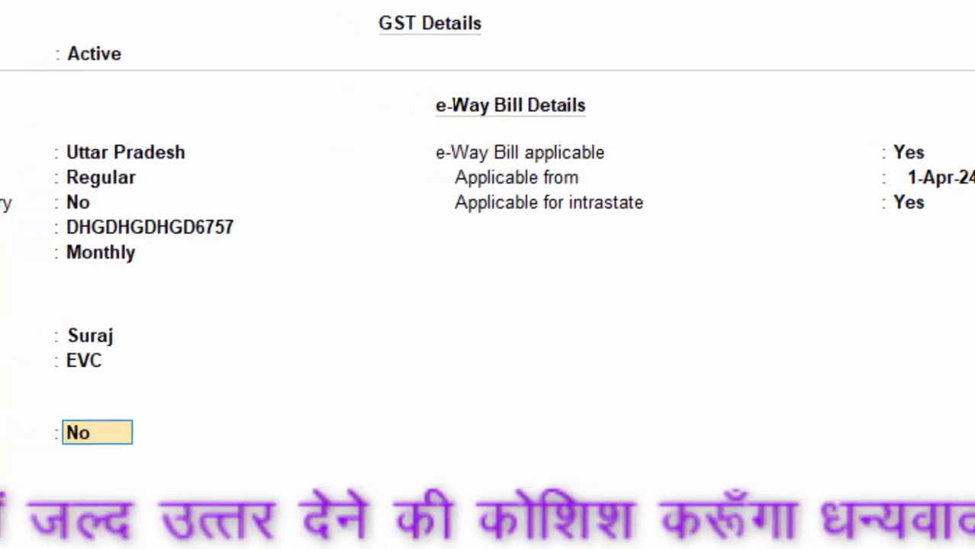
# Step: Keep e-Invoicing off and e-Way Bill applicable from 1-Apr-24 including intrastate, and save the GST details
pyautogui.press('Return')
pyautogui.press('Return')
pyautogui.press('Return')
pyautogui.press('Return')
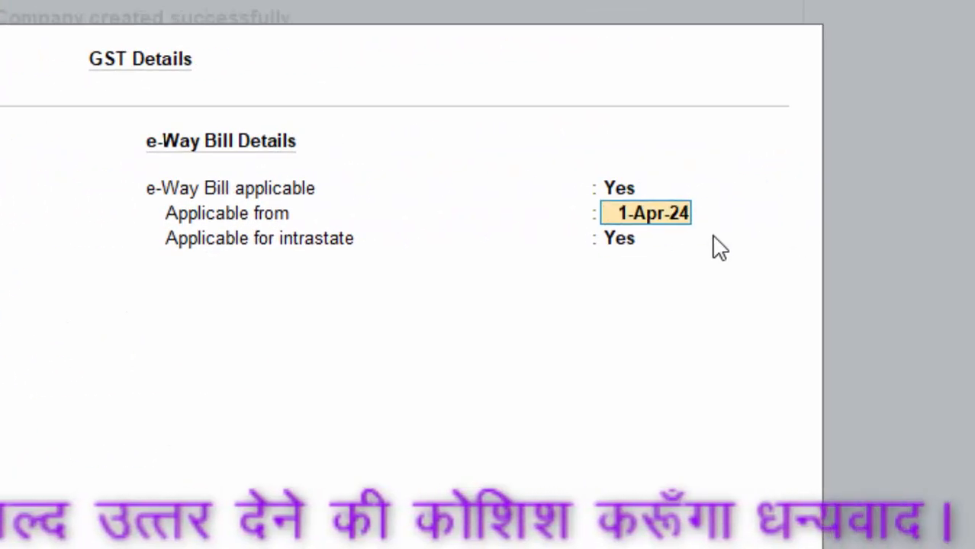
pyautogui.press('Return')
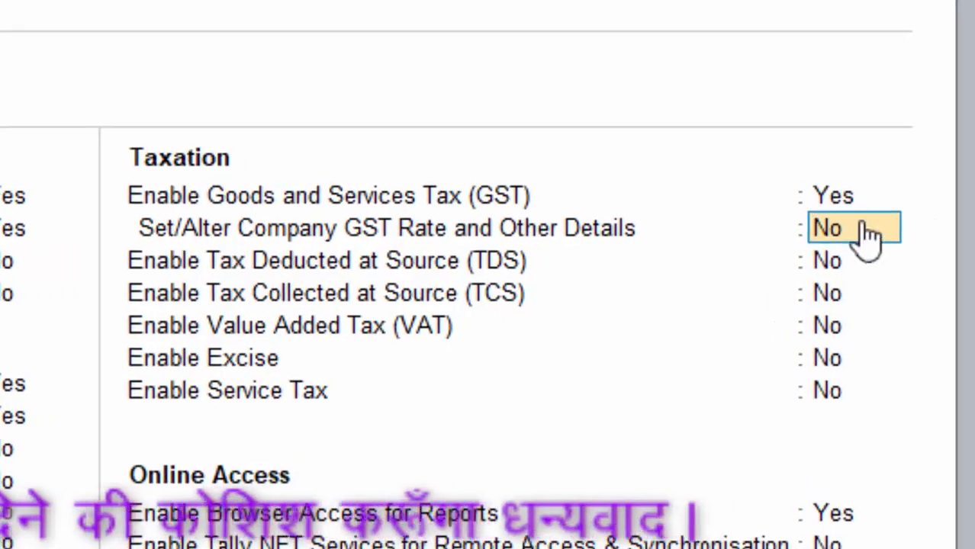
# Step: Open the company's GST rate and other details, set HSN/SAC Details to Use GST Classification, and start a new classification
pyautogui.write('y')
pyautogui.press('Return')
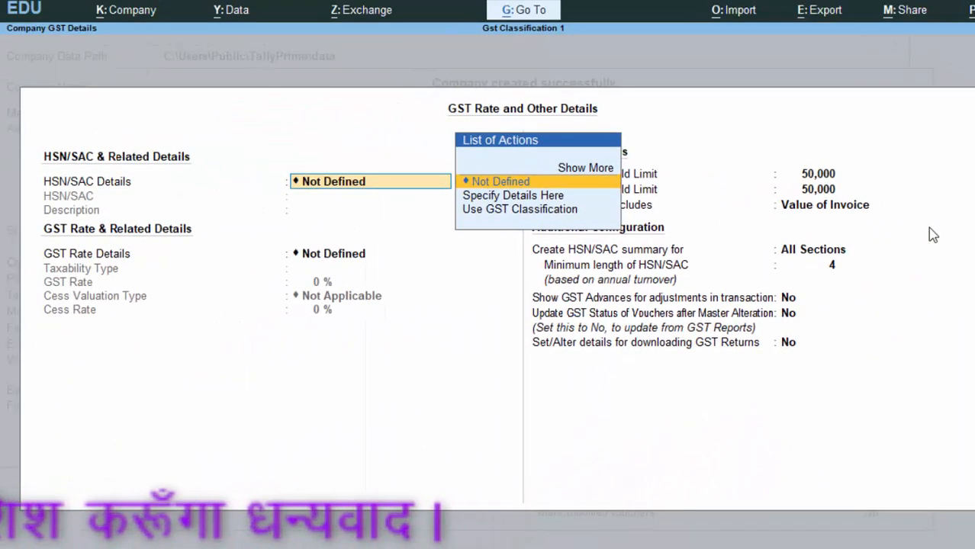
pyautogui.press('Down')
pyautogui.press('Down')
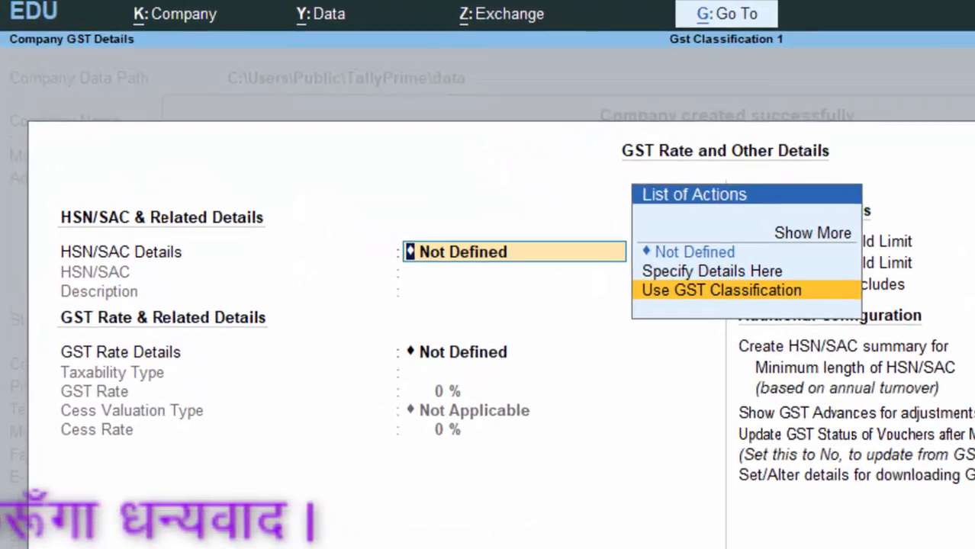
pyautogui.press('Return')
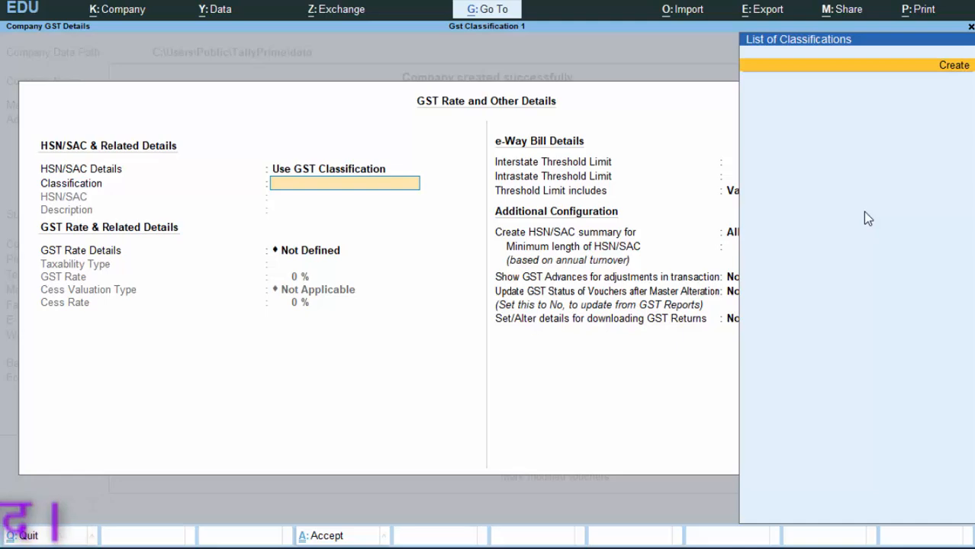
pyautogui.press('Return')
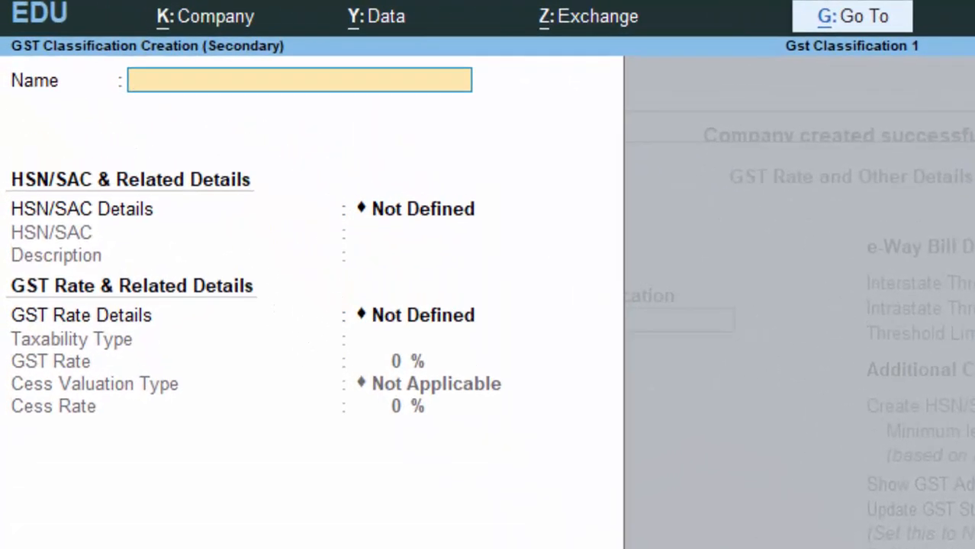
# Step: Name the classification Laptops and specify its HSN/SAC as 64646666 with the description Lenovo Ideal Pad
pyautogui.write('Laptops')
pyautogui.press('Return')
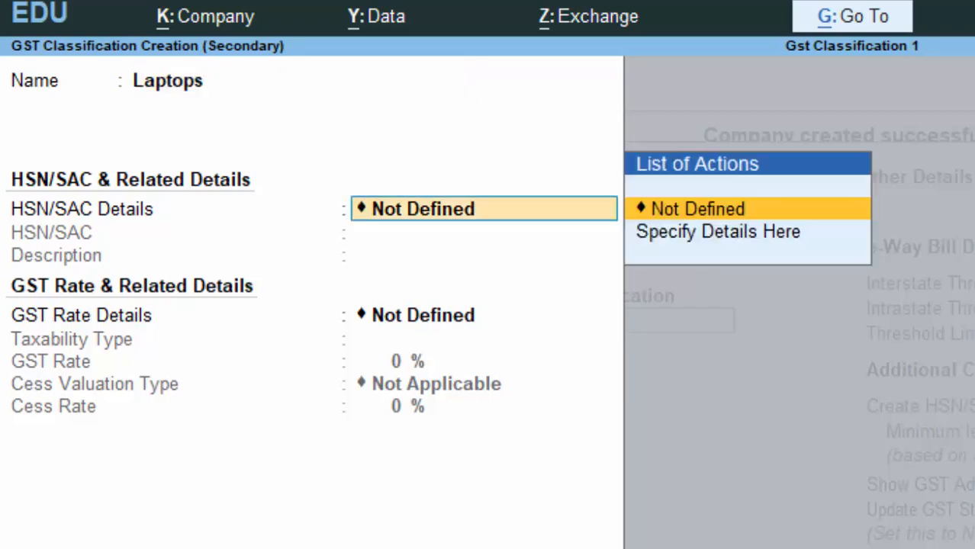
pyautogui.press('Down')
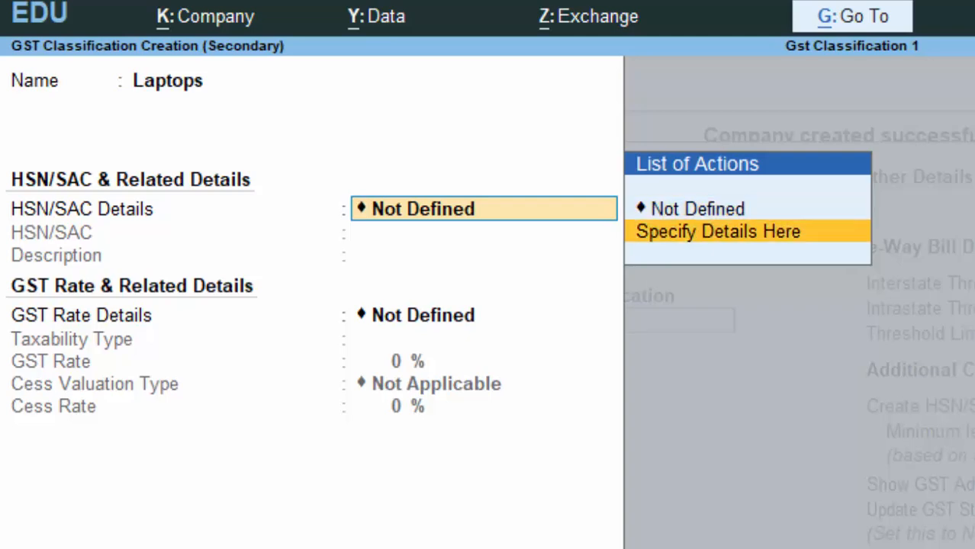
pyautogui.press('Return')
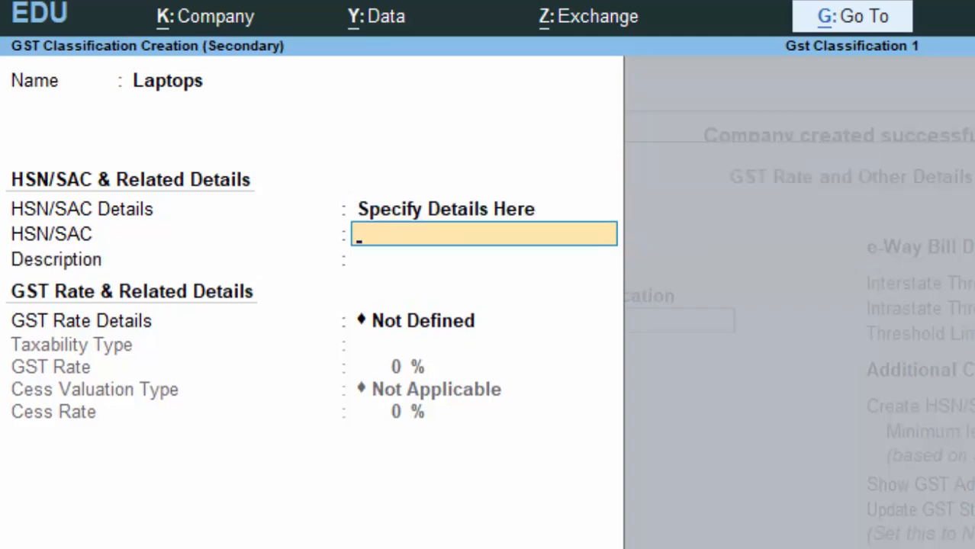
pyautogui.write('64646')
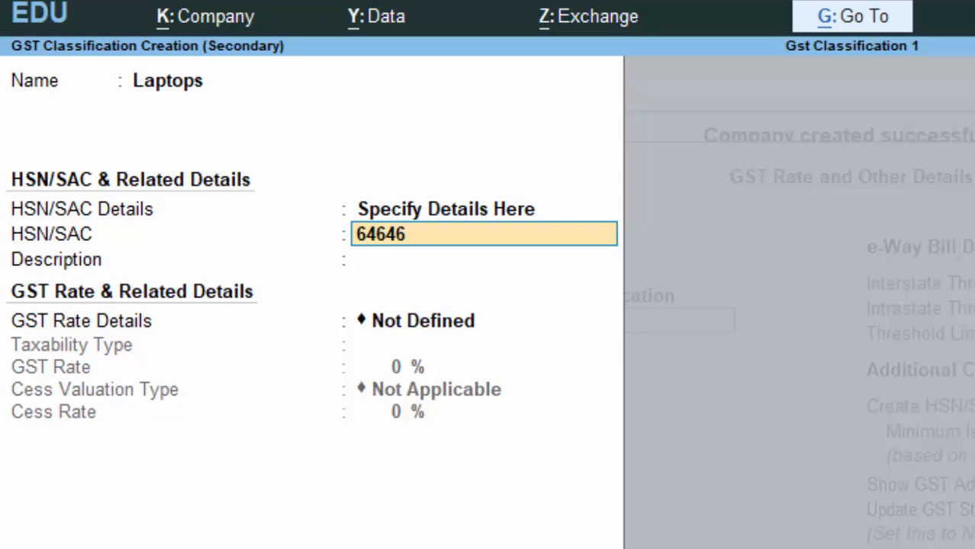
pyautogui.write('666')
pyautogui.press('Return')
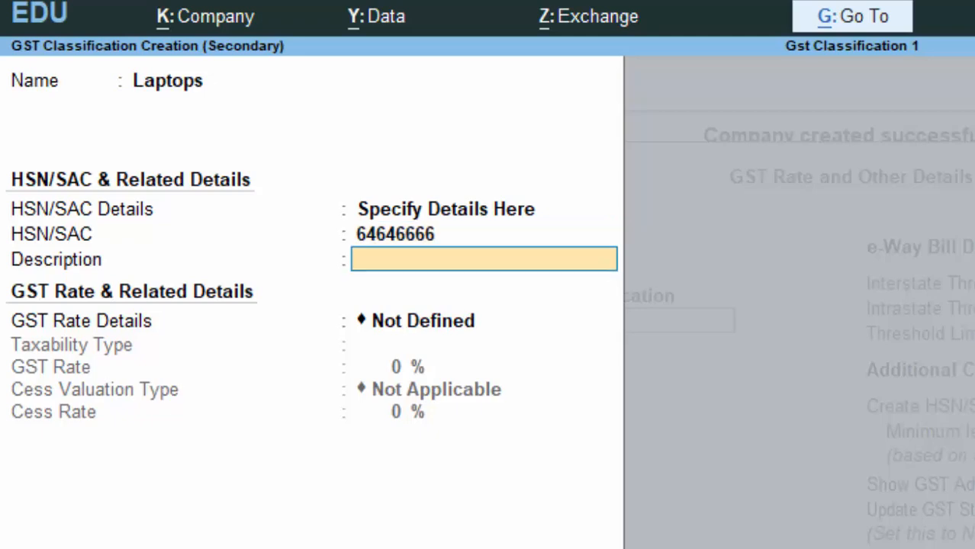
pyautogui.write('Lenovo I')
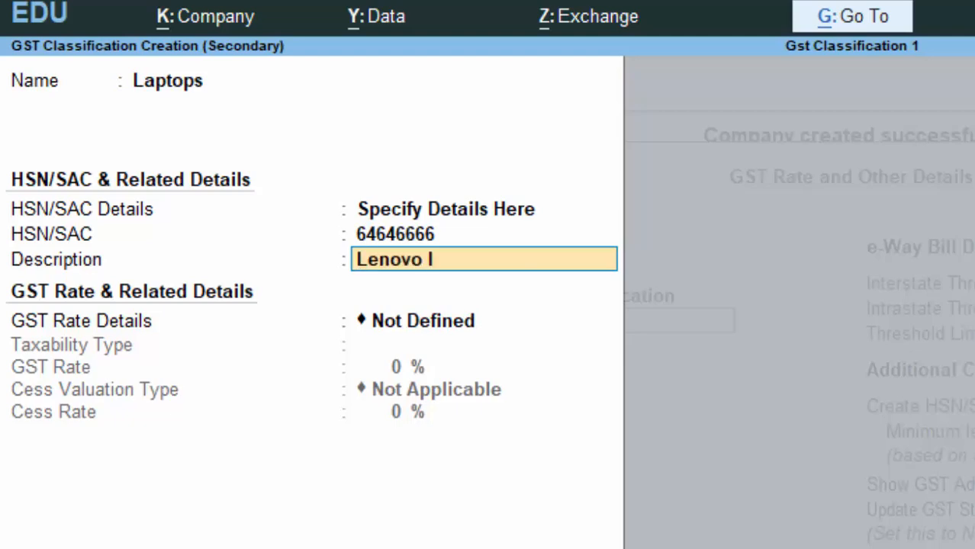
pyautogui.write('deal P')
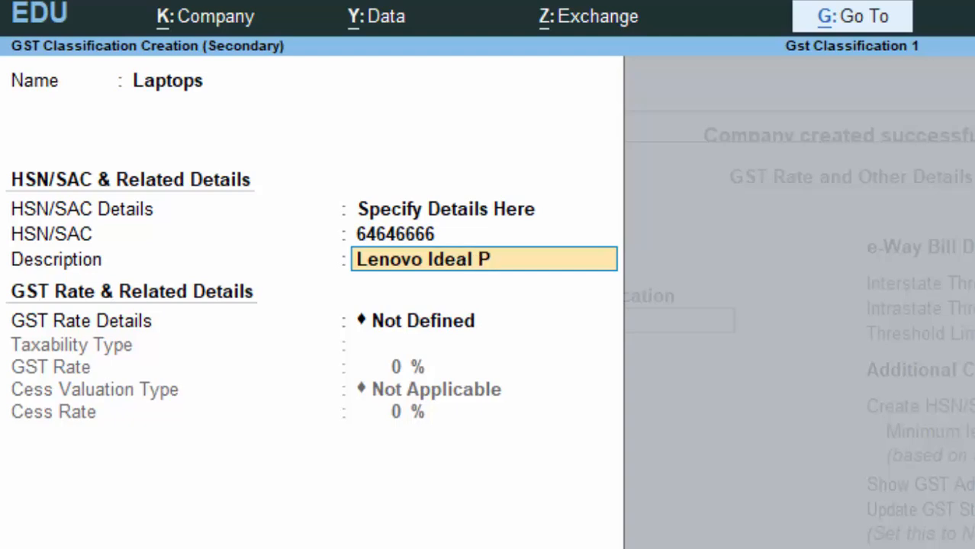
pyautogui.write('ad')
pyautogui.press('Return')
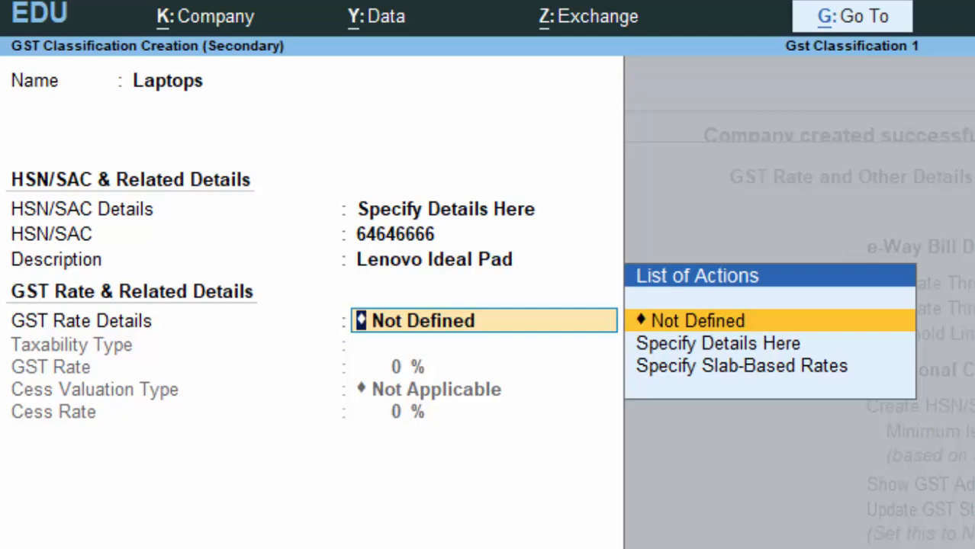
# Step: Specify the Laptops classification's GST rate details as Taxable at 12%
pyautogui.press('Down')
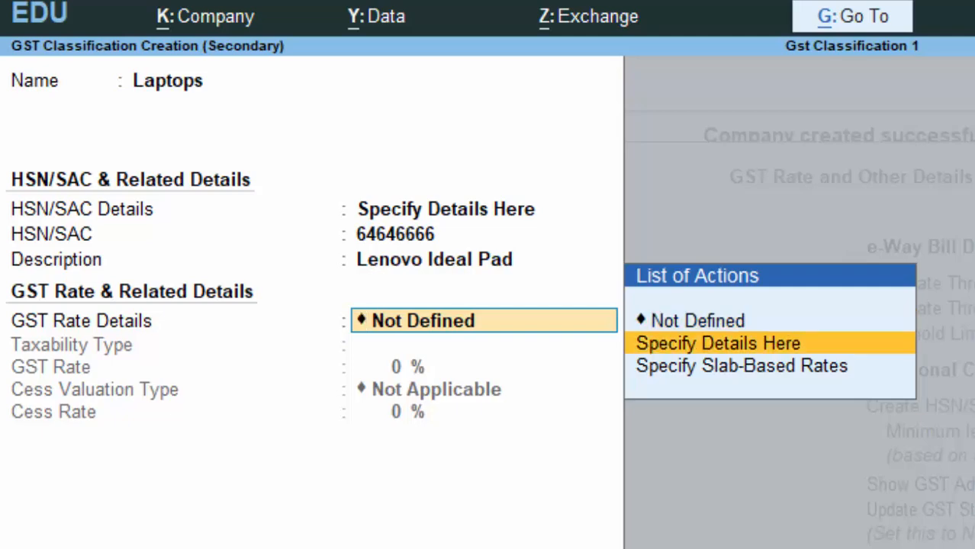
pyautogui.click(697, 343)
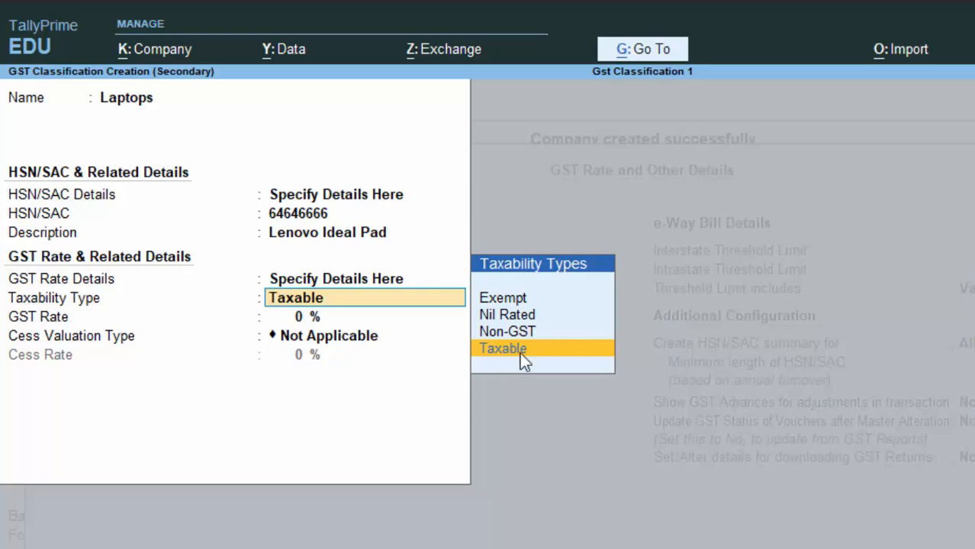
pyautogui.press('Return')
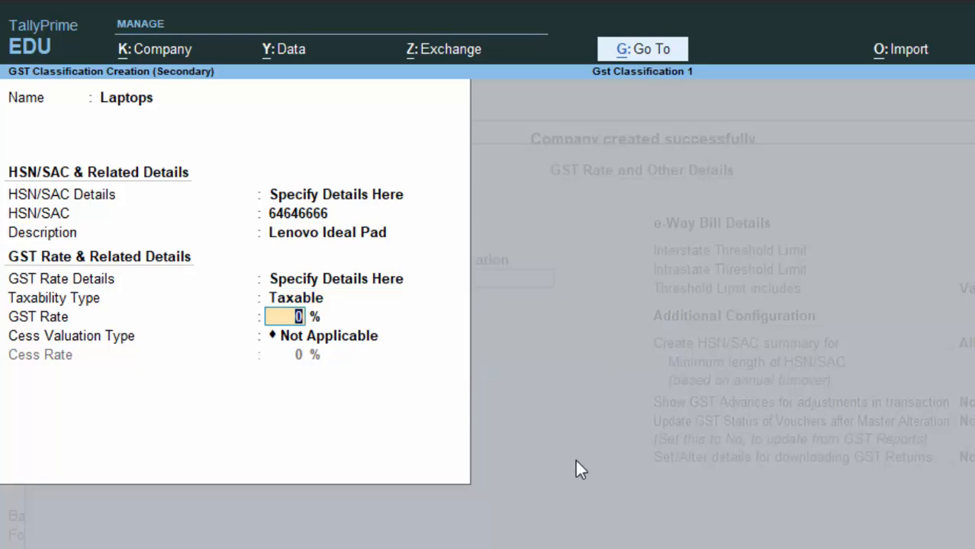
pyautogui.write('12')
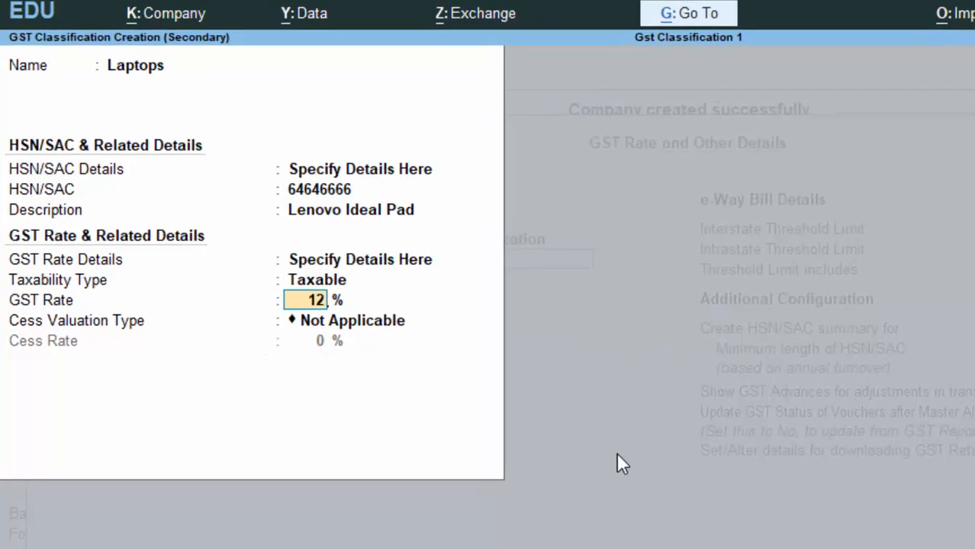
pyautogui.press('Return')
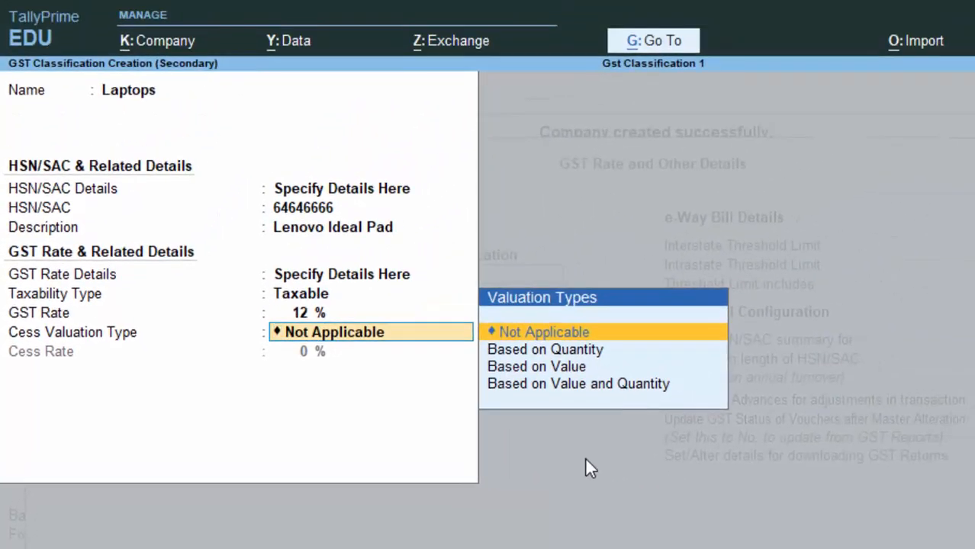
# Step: Base the cess valuation on value and quantity, keep both cess rates at 0, and save the Laptops classification
pyautogui.press('Down')
pyautogui.press('Down')
pyautogui.press('Down')
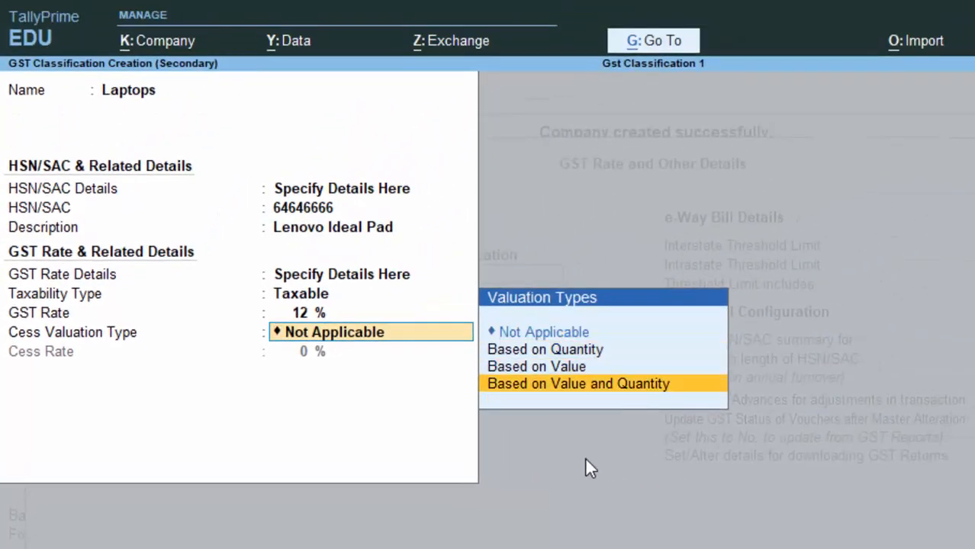
pyautogui.press('Return')
pyautogui.press('Return')
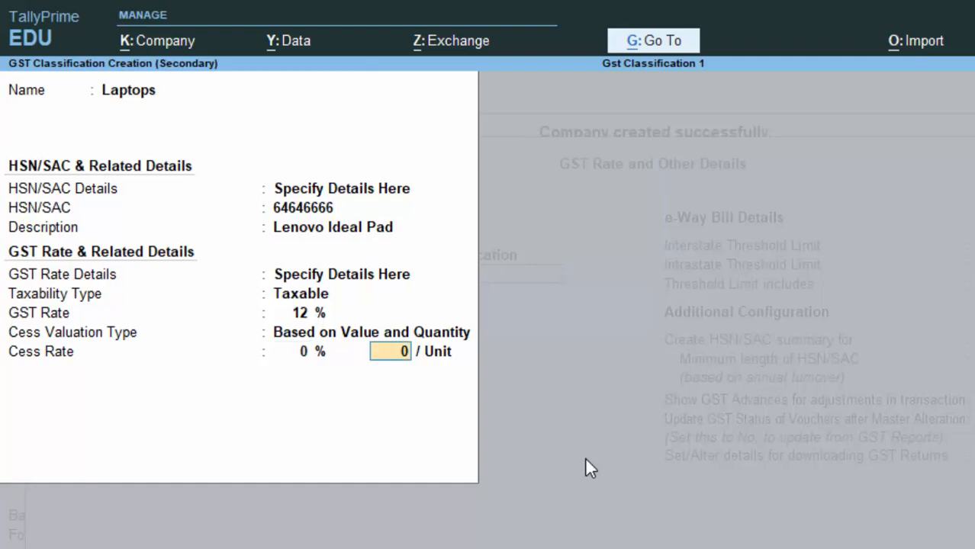
pyautogui.press('Return')
pyautogui.press('Return')
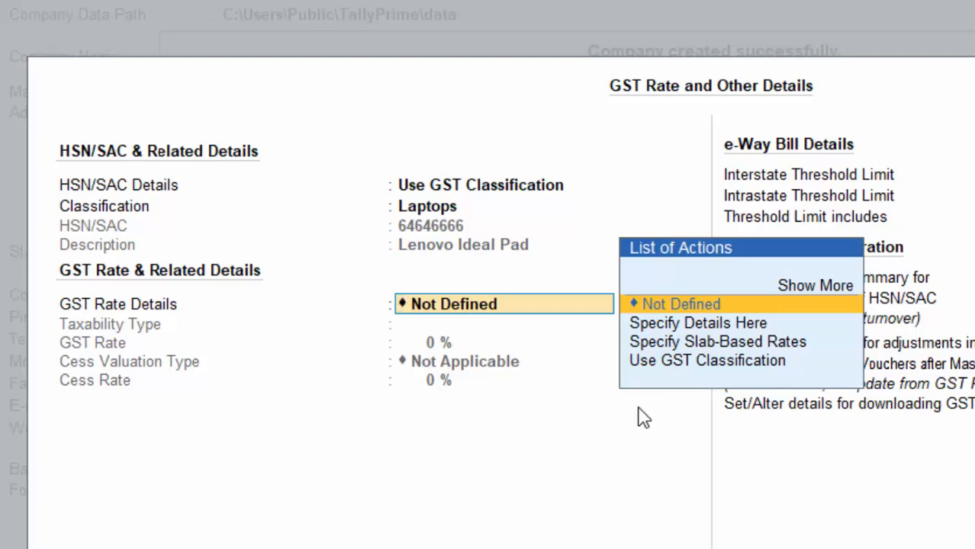
# Step: Set the company's GST Rate Details to Use GST Classification and choose the Laptops classification
pyautogui.press('Down')
pyautogui.press('Down')
pyautogui.press('Down')
pyautogui.press('Return')
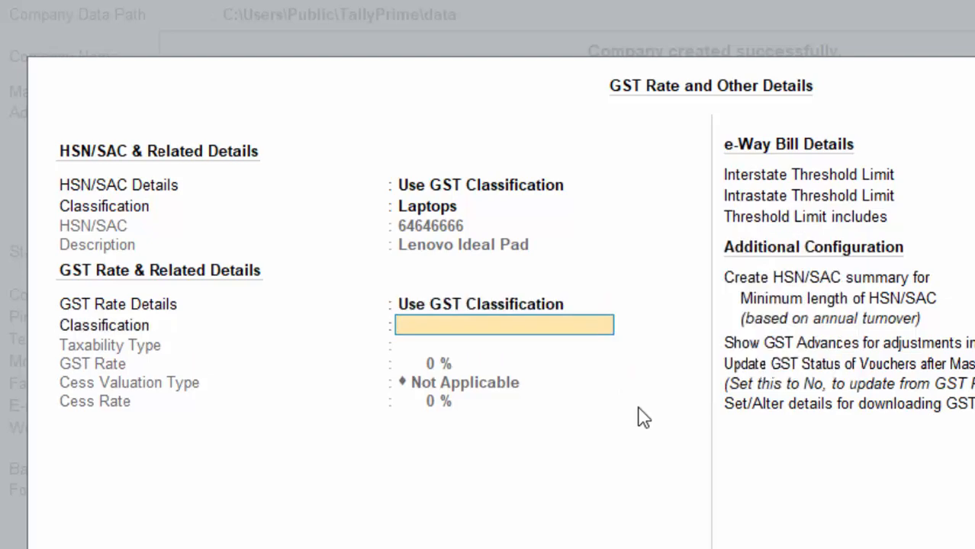
pyautogui.press('Return')
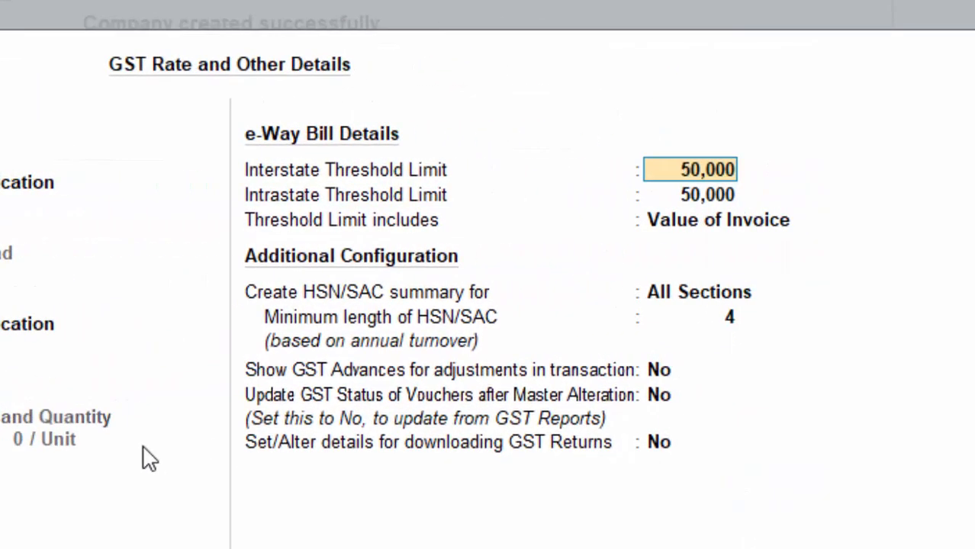
# Step: Keep the 50,000 e-Way Bill limits based on Value of Invoice and the default additional configuration, and save the GST rate details
pyautogui.press('Return')
pyautogui.press('Return')
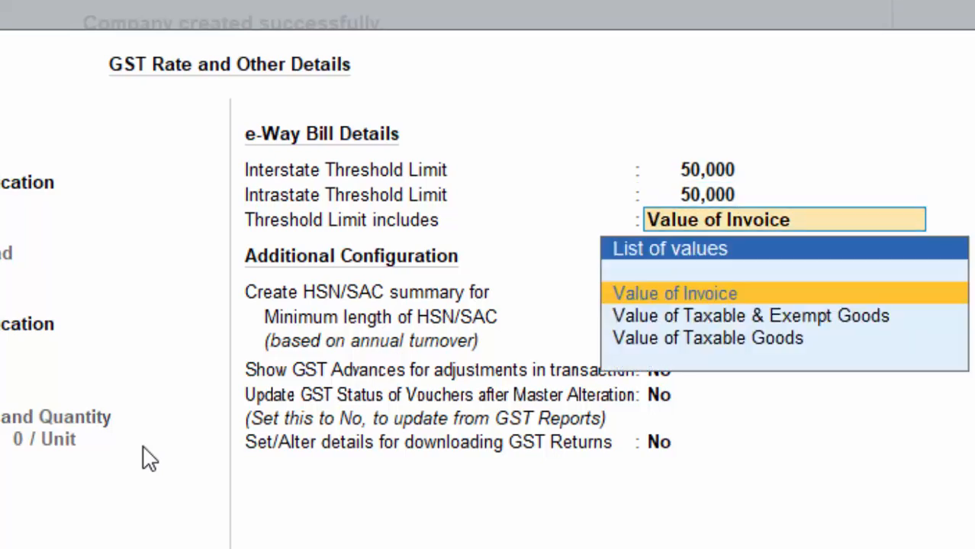
pyautogui.press('Return')
pyautogui.press('Return')
pyautogui.press('Return')
pyautogui.press('Return')
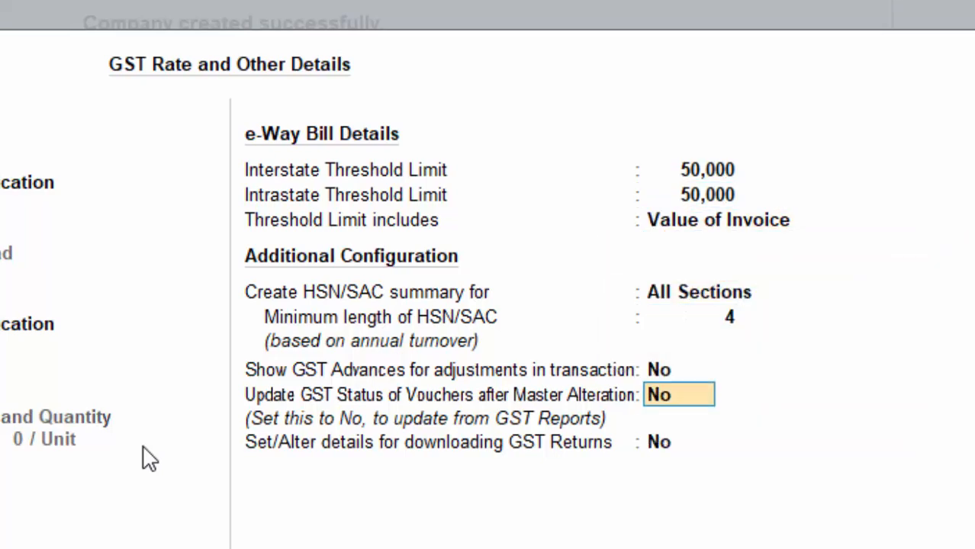
pyautogui.press('Return')
pyautogui.press('Return')
pyautogui.press('Return')
# Step: Leave the remaining taxation, online access, payroll and other company features at their defaults and save the company features
pyautogui.press('Return')
pyautogui.press('Return')
pyautogui.press('Return')
pyautogui.press('Return')
pyautogui.press('Return')
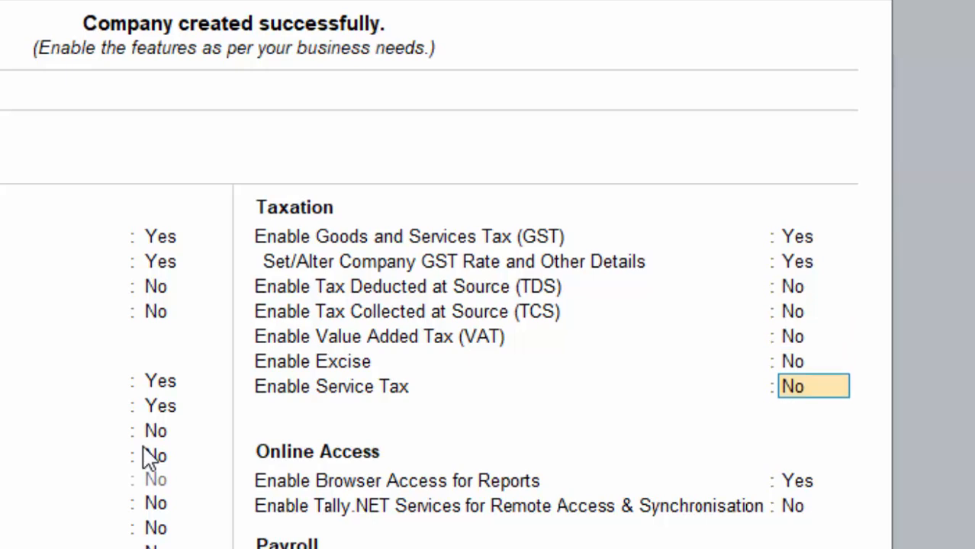
pyautogui.press('Return')
pyautogui.press('Return')
pyautogui.press('Return')
pyautogui.press('Return')
pyautogui.press('Return')
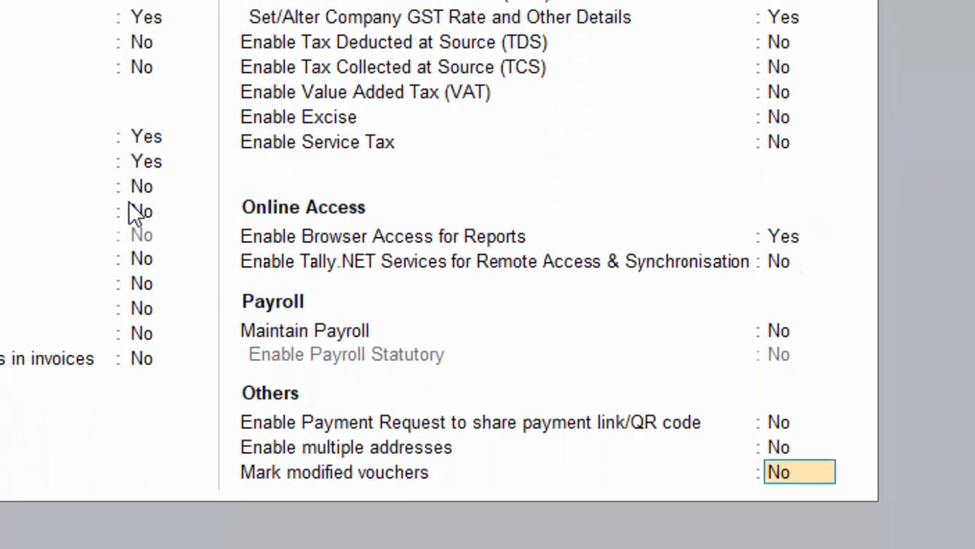
pyautogui.press('Return')
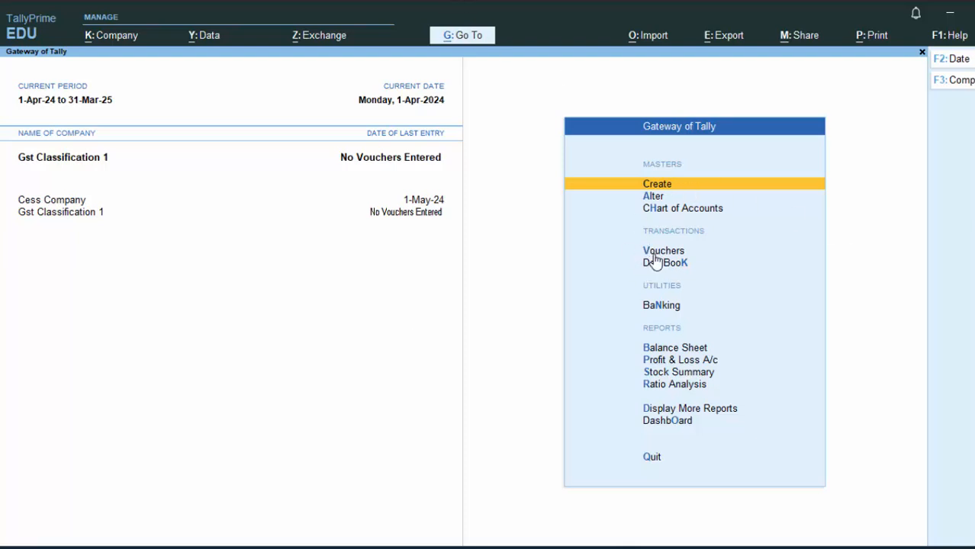
# Step: Start a purchase voucher with supplier invoice number 47647 dated 1-Apr-24
pyautogui.click(654, 255)
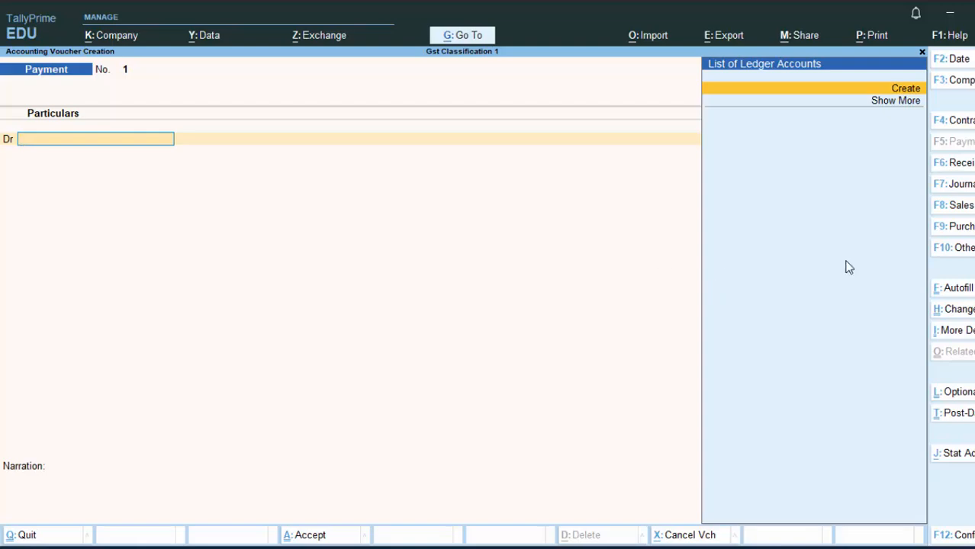
pyautogui.click(968, 228)
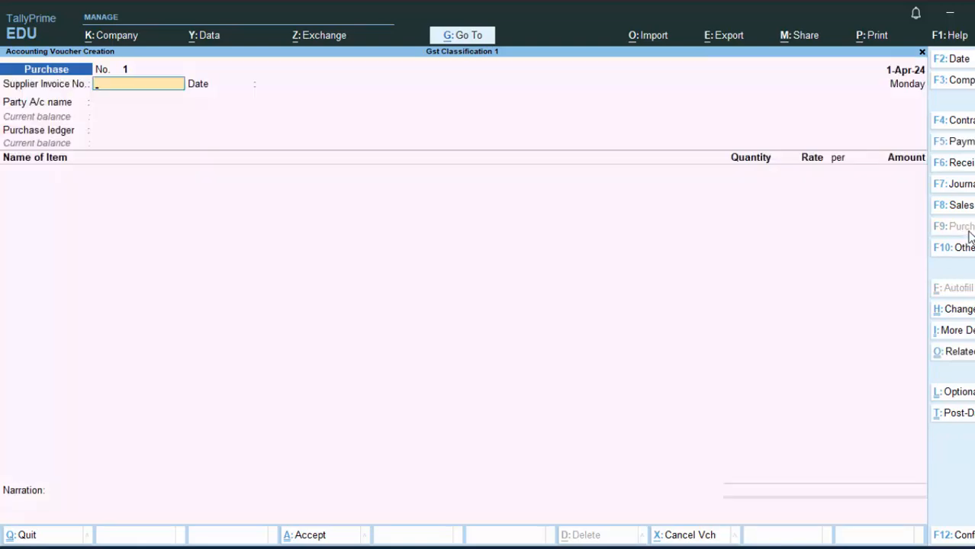
pyautogui.write('47647')
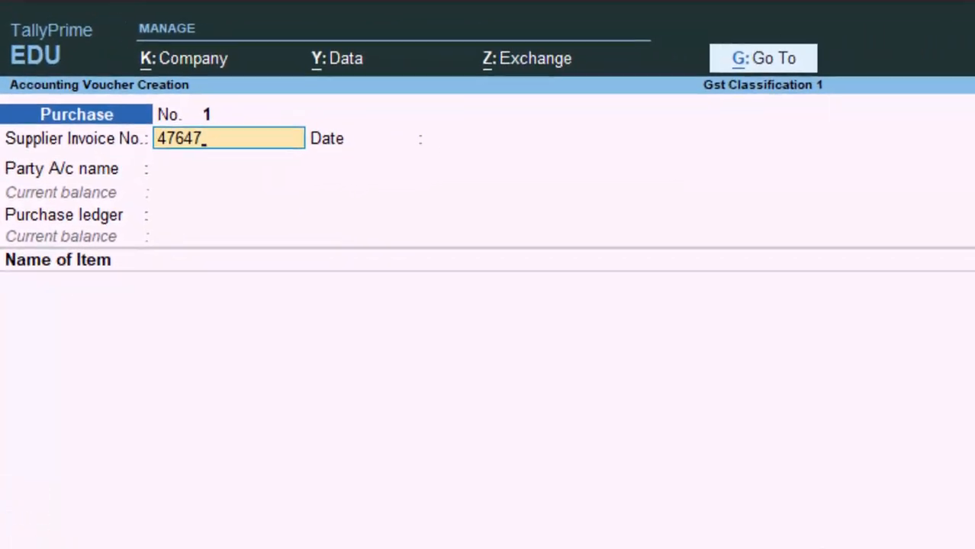
pyautogui.press('Return')
pyautogui.press('Return')
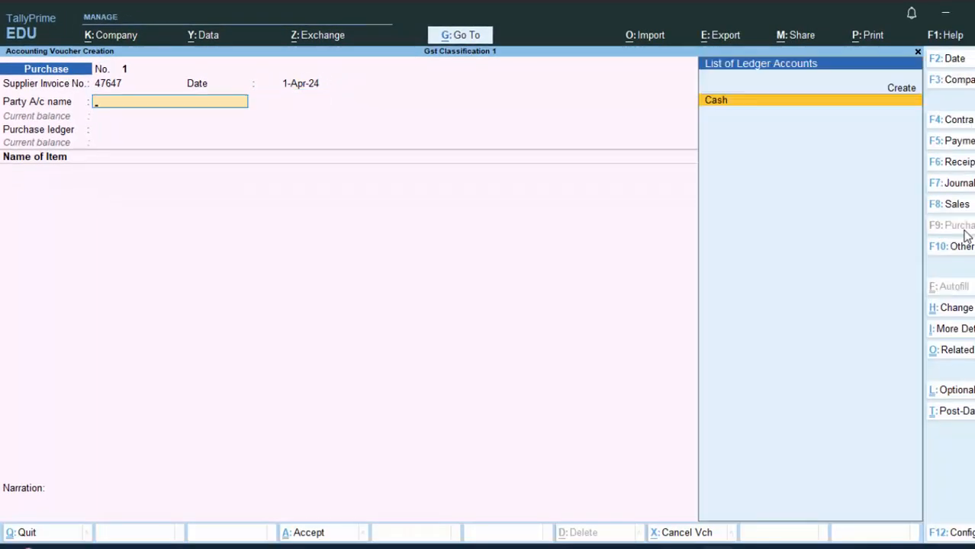
# Step: Choose Cash as the purchase voucher's party account and leave all receipt details blank
pyautogui.press('Return')
pyautogui.press('Return')
pyautogui.press('Return')
pyautogui.press('Return')
pyautogui.press('Return')
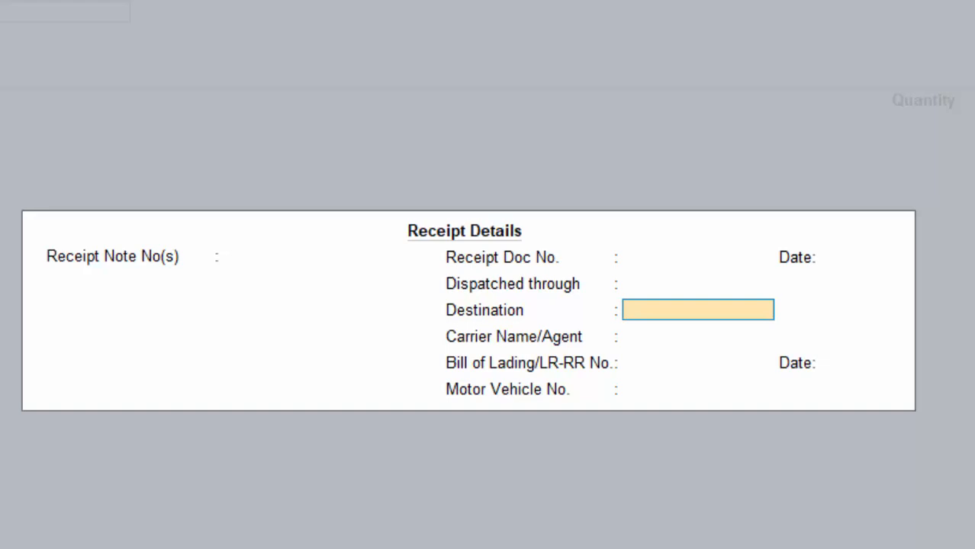
pyautogui.press('Return')
pyautogui.press('Return')
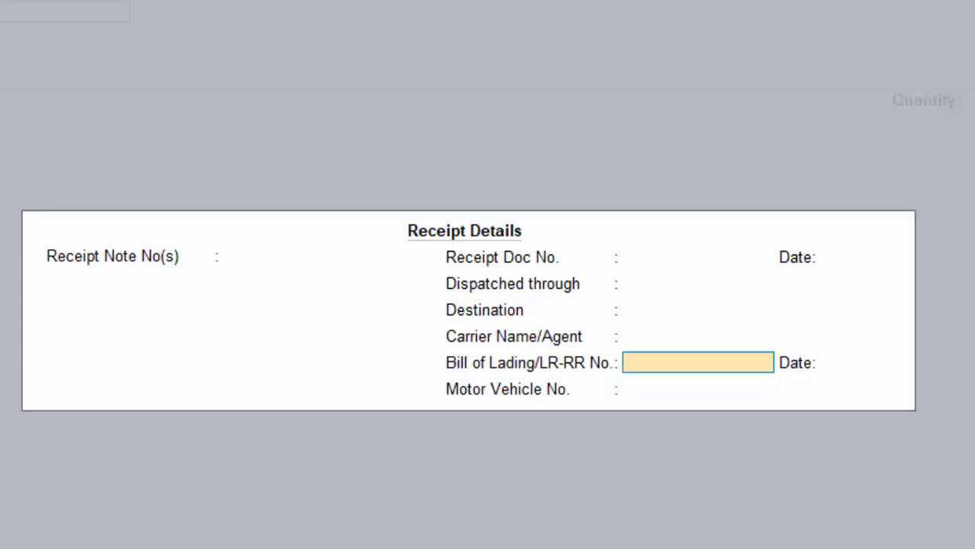
pyautogui.press('Return')
pyautogui.press('Return')
pyautogui.press('Return')
pyautogui.press('Return')
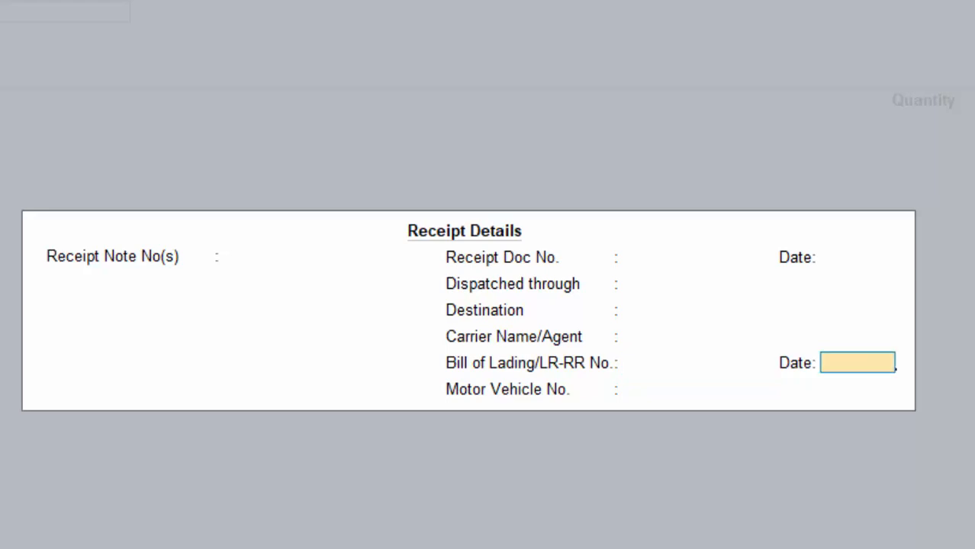
pyautogui.press('Return')
pyautogui.press('Return')
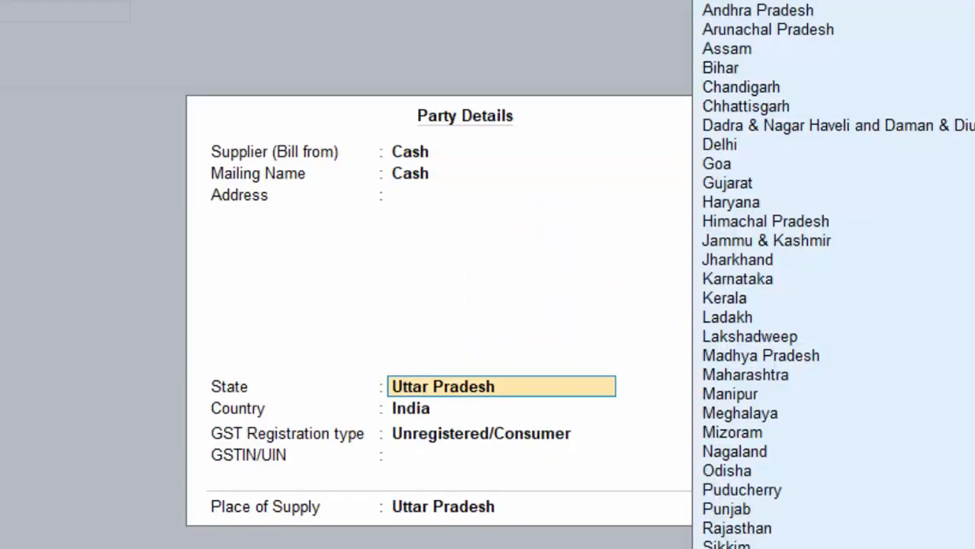
# Step: Complete the Cash party details with state Uttar Pradesh, Regular GST registration, the supplier's GSTIN and Uttar Pradesh as place of supply
pyautogui.press('Return')
pyautogui.press('Return')
pyautogui.press('Up')
pyautogui.press('Return')
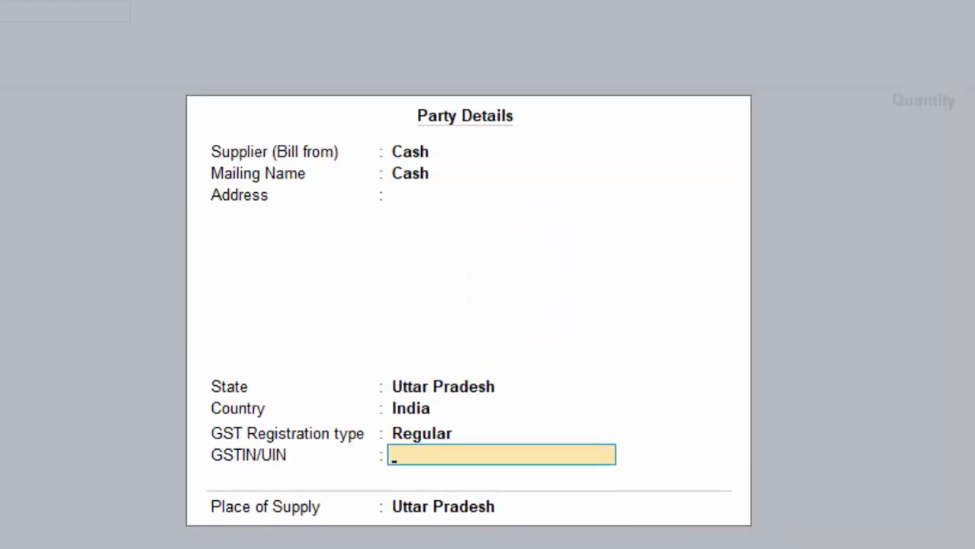
pyautogui.write('GHDGH')
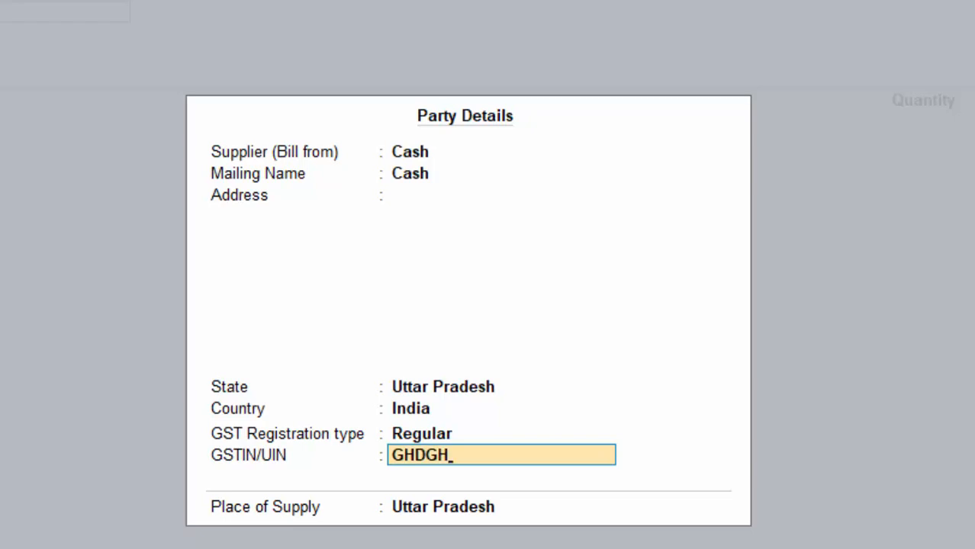
pyautogui.write('FGHD7674')
pyautogui.press('Return')
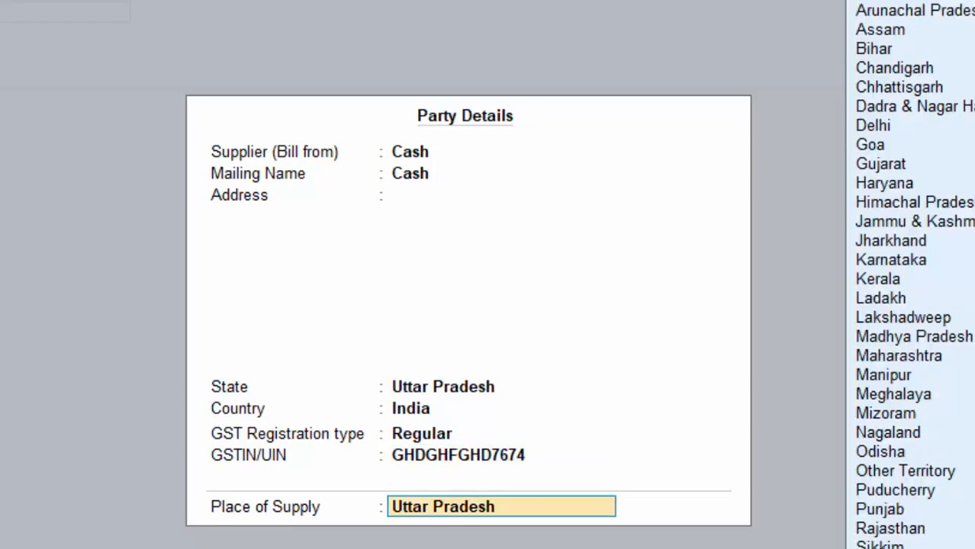
pyautogui.press('Return')
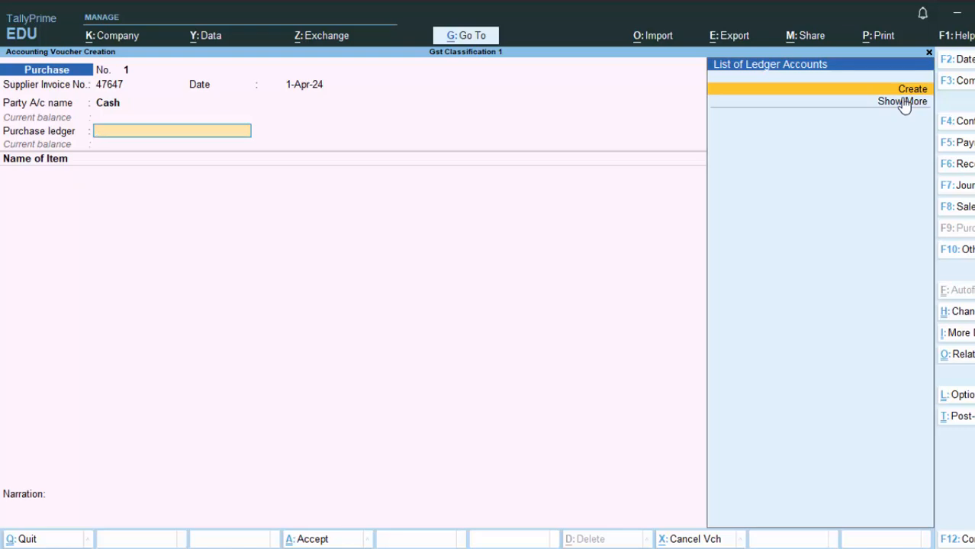
# Step: Create a new purchase ledger named Purchase A/c under the Purchase Accounts group from within the voucher
pyautogui.press('ctrl')
pyautogui.hotkey('alt', 'c')
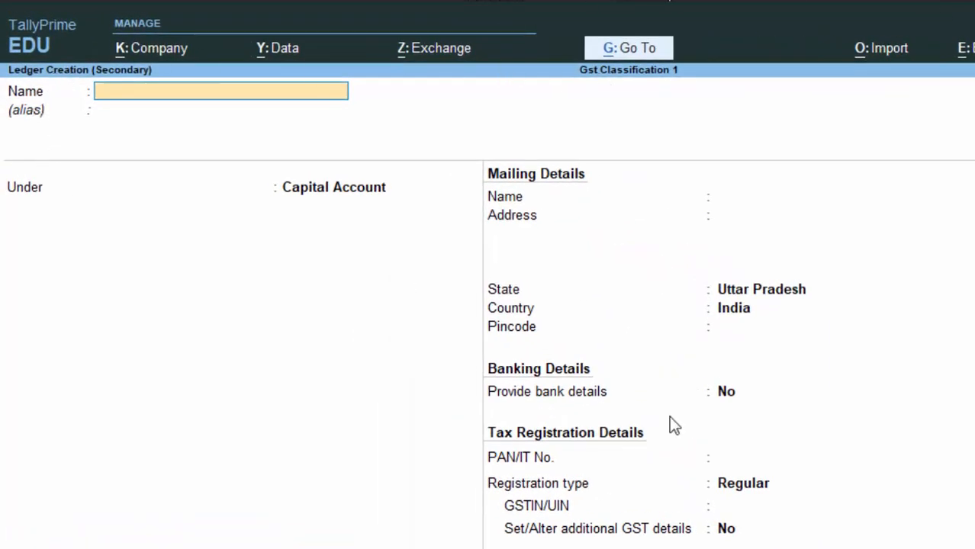
pyautogui.write('Purchase a/')
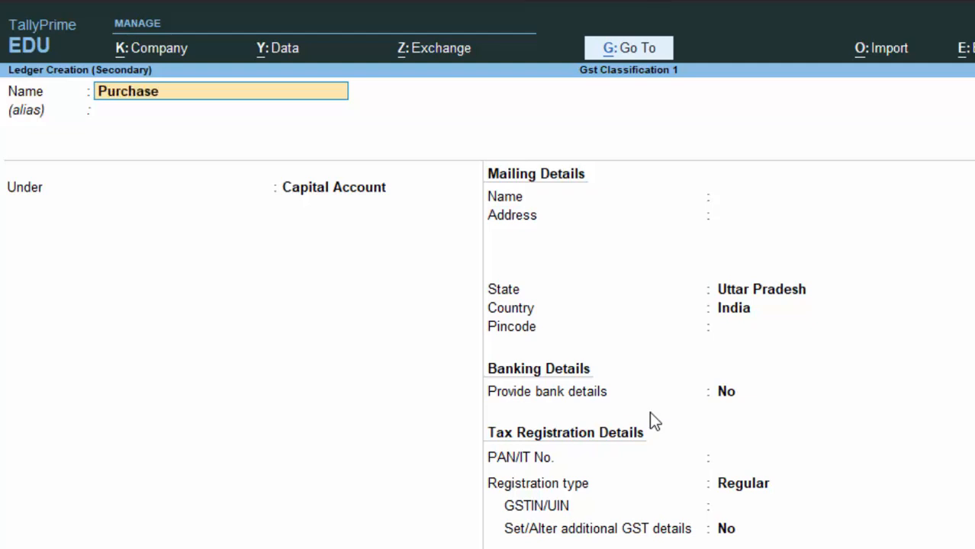
pyautogui.write('c')
pyautogui.press('Return')
pyautogui.press('Return')
pyautogui.write('P')
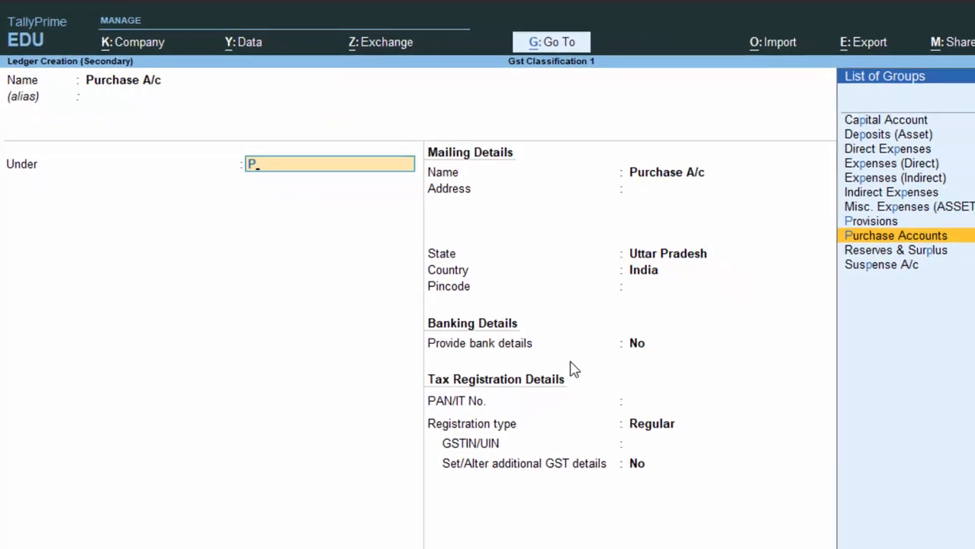
pyautogui.press('Return')
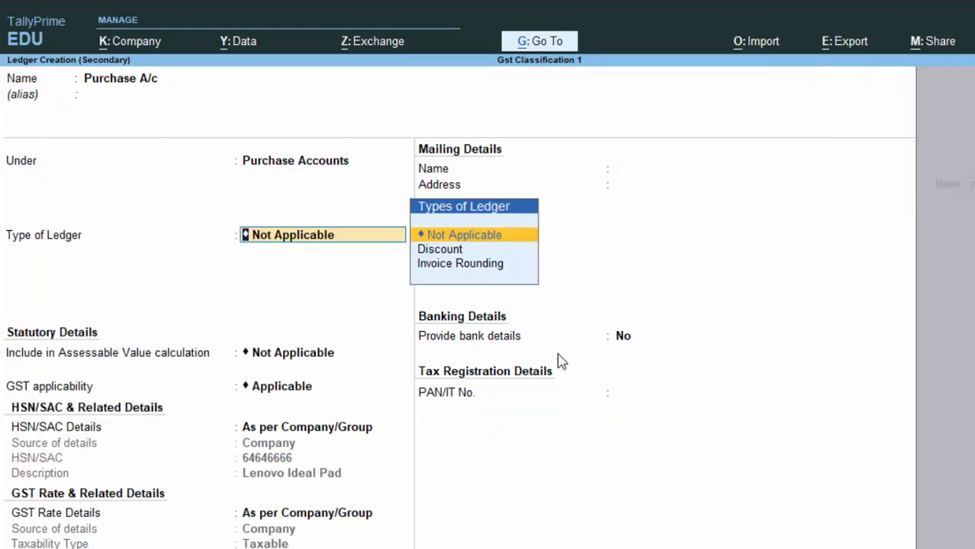
# Step: Keep GST applicable, HSN/SAC and rate details as per Company/Group, supply type Services and no bank details, and save the purchase ledger
pyautogui.press('Return')
pyautogui.press('Return')
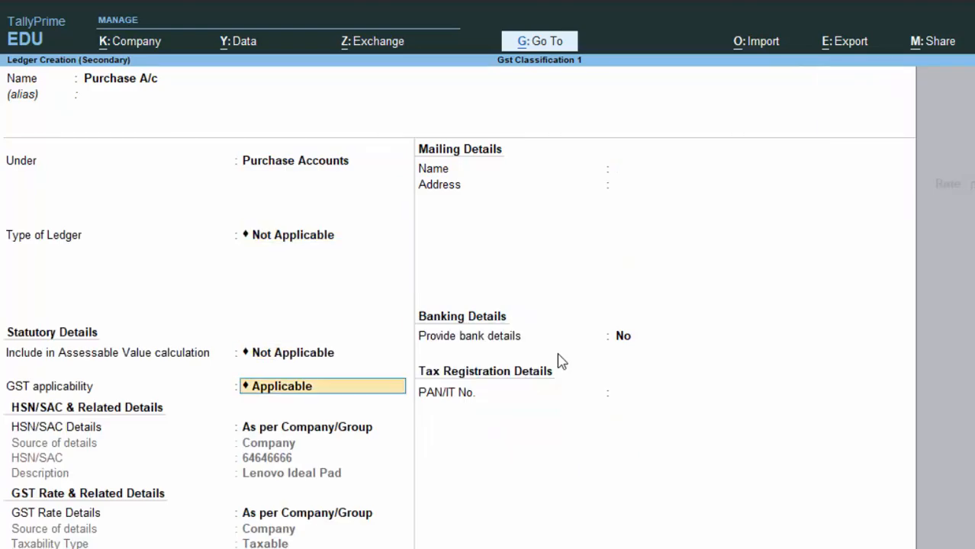
pyautogui.press('Return')
pyautogui.press('Return')
pyautogui.press('Return')
pyautogui.press('Return')
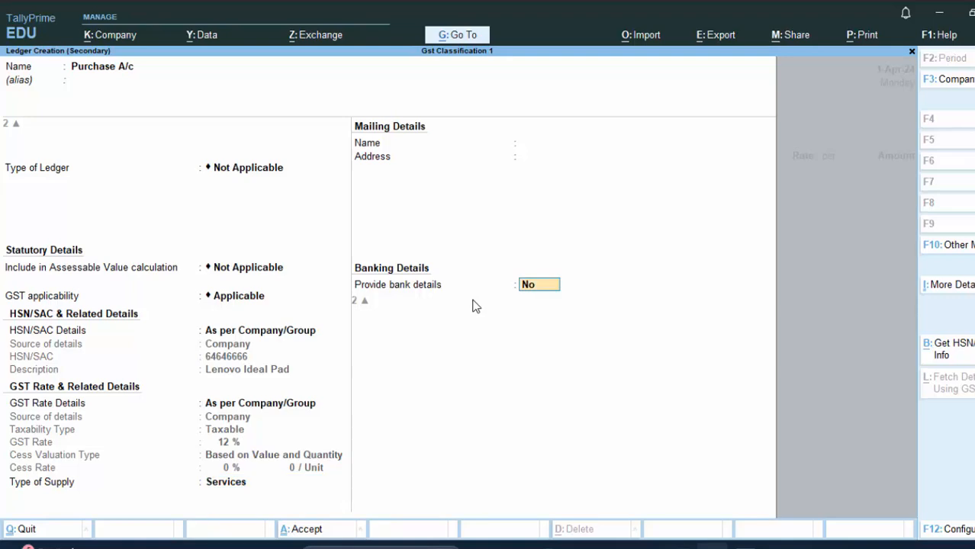
pyautogui.press('Return')
pyautogui.press('Return')
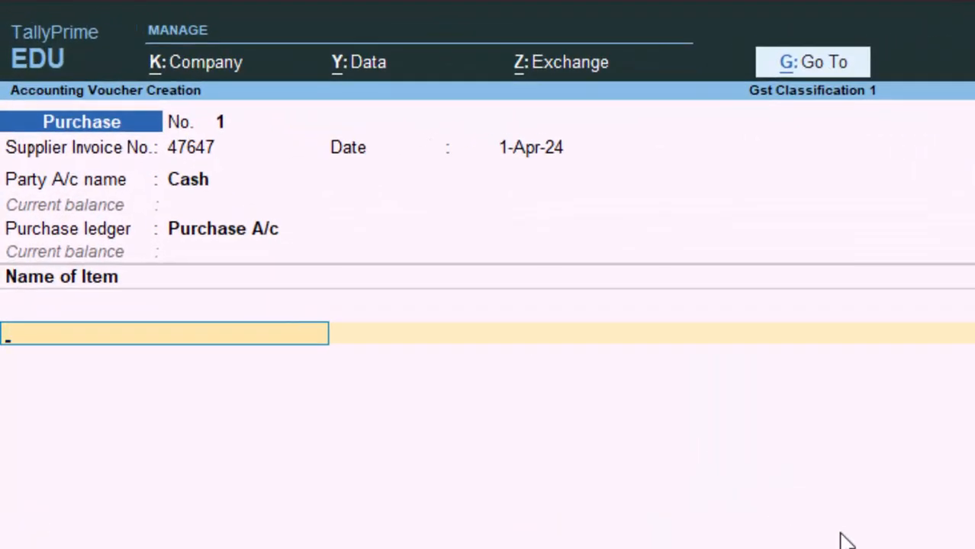
pyautogui.hotkey('alt', 'c')
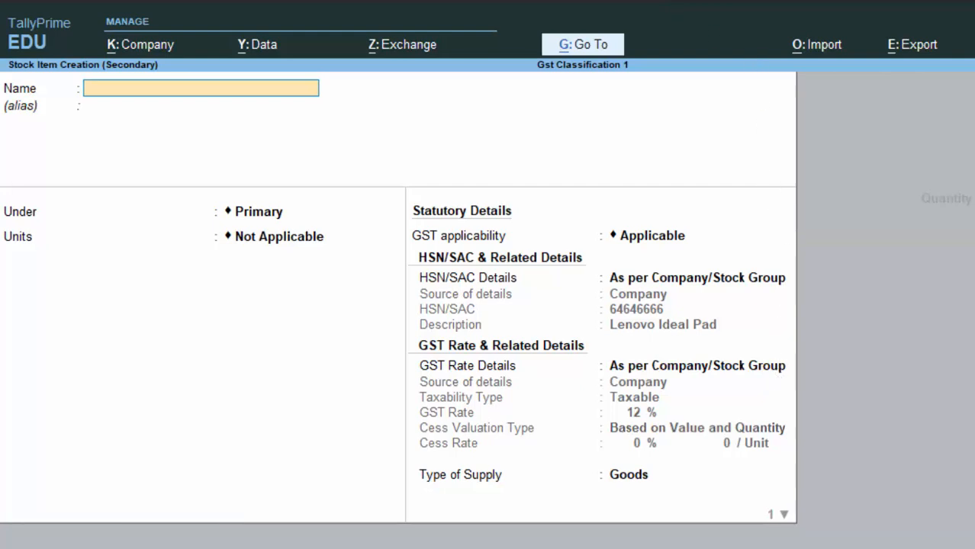
pyautogui.press('Escape')
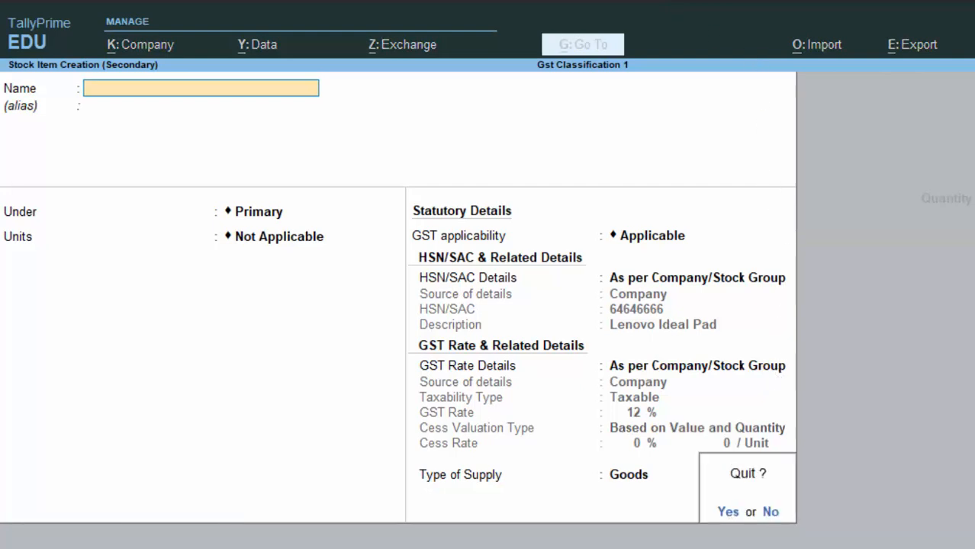
pyautogui.press('y')
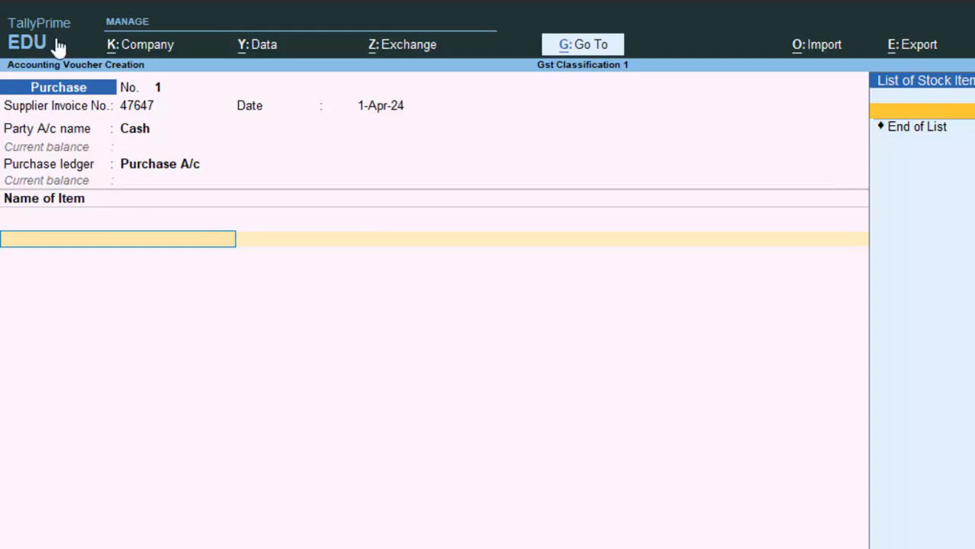
# Step: Start a new stock item named Lenovo Ideal Pad under the Primary group from the voucher's item line
pyautogui.hotkey('alt', 'c')
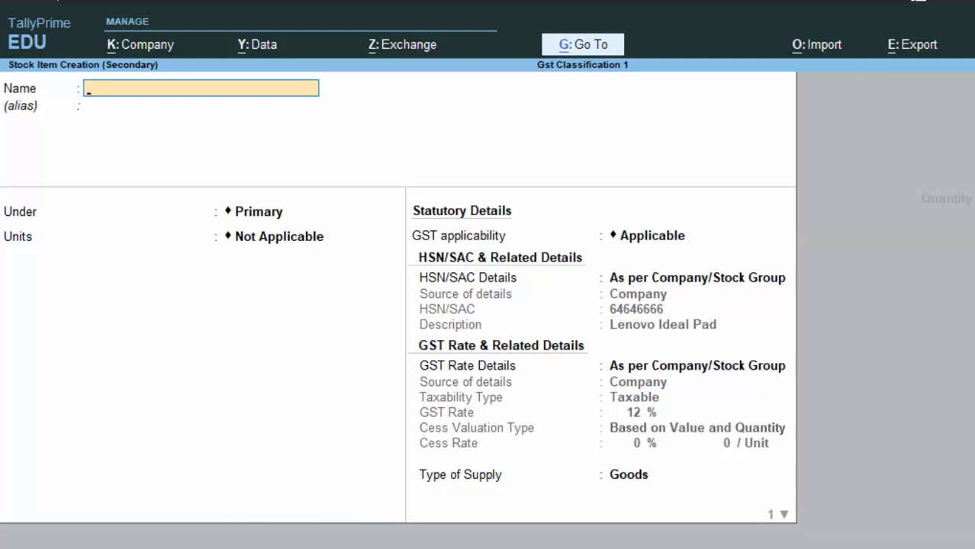
pyautogui.write('Lenovo Ideal P')
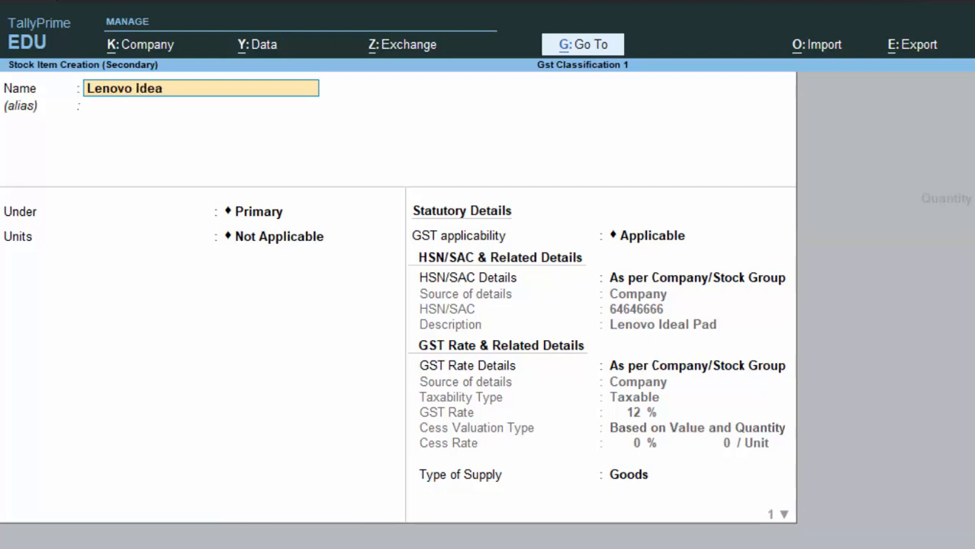
pyautogui.write('ad')
pyautogui.press('Return')
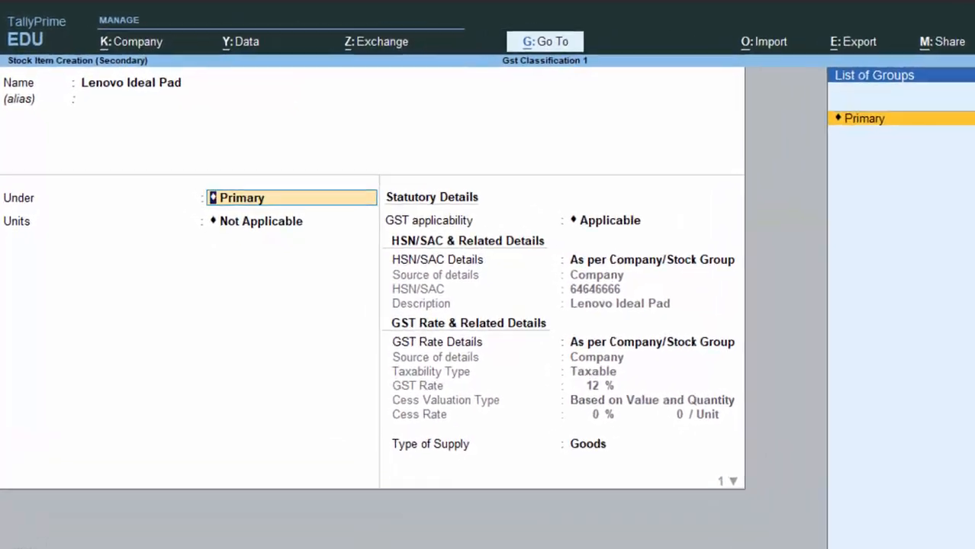
pyautogui.press('Return')
# Step: Create a simple unit for the item with symbol nos, formal name Numbers, UQC NOS-NUMBERS and 0 decimal places
pyautogui.press('Up')
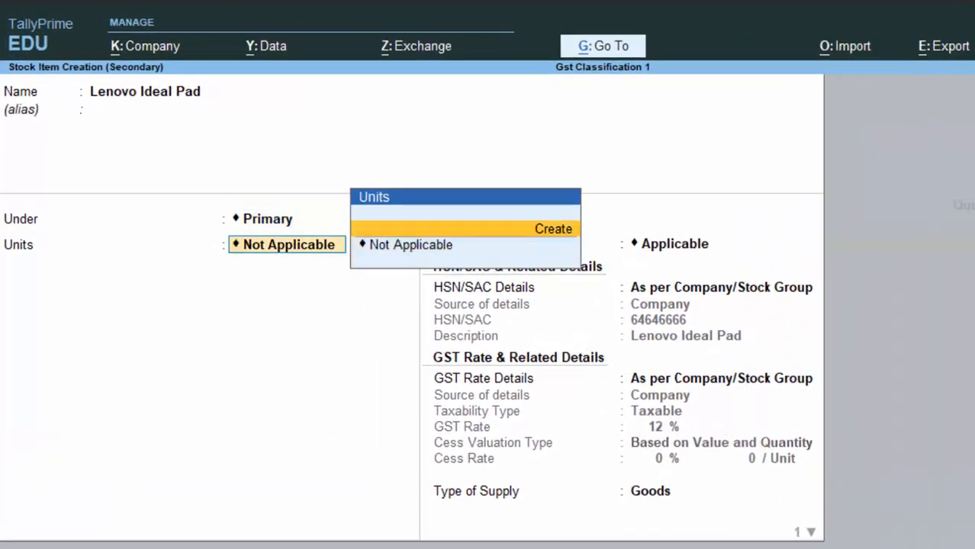
pyautogui.press('Return')
pyautogui.write('nos')
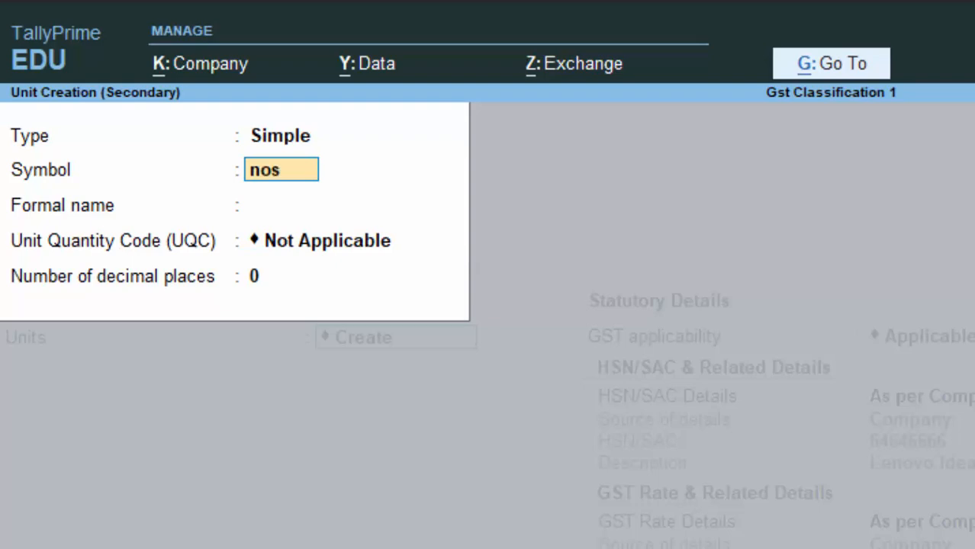
pyautogui.press('Return')
pyautogui.write('Numbers')
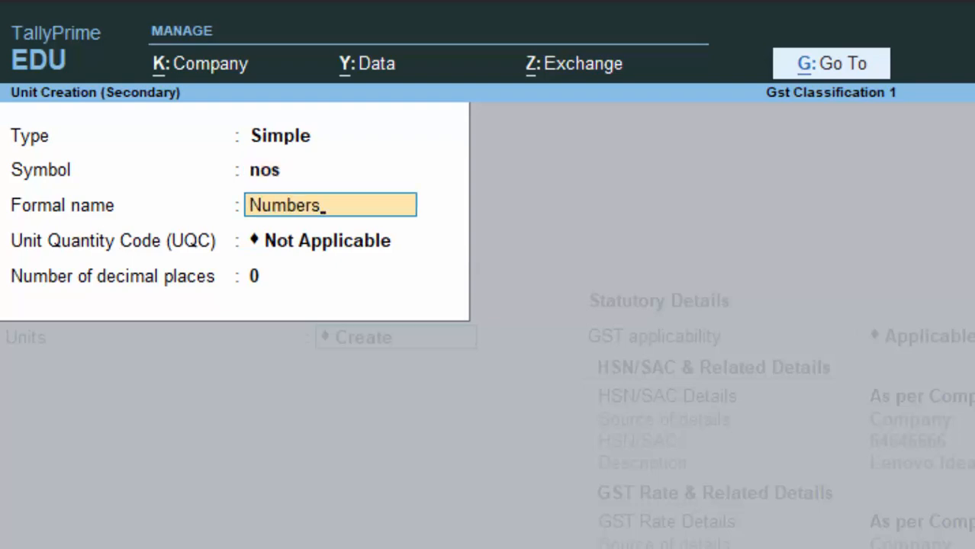
pyautogui.press('Return')
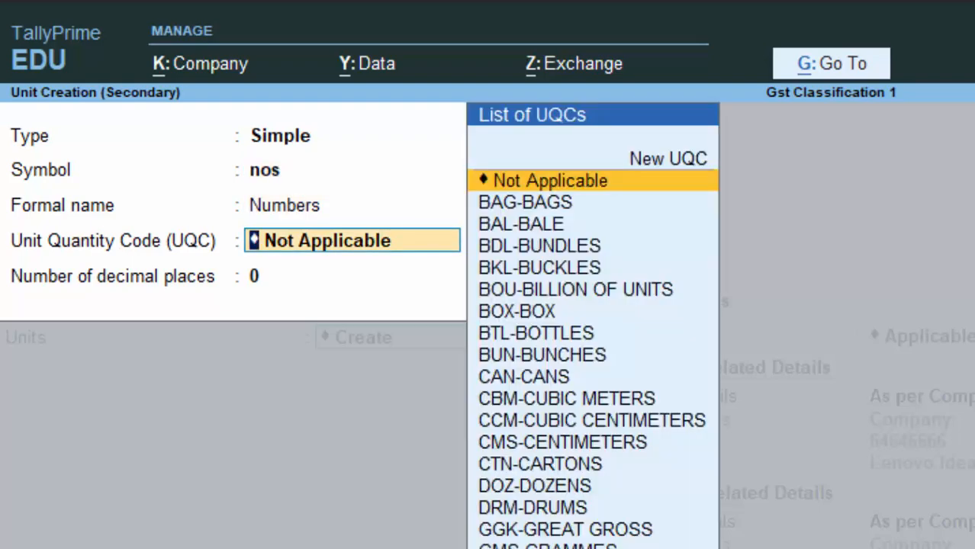
pyautogui.write('n')
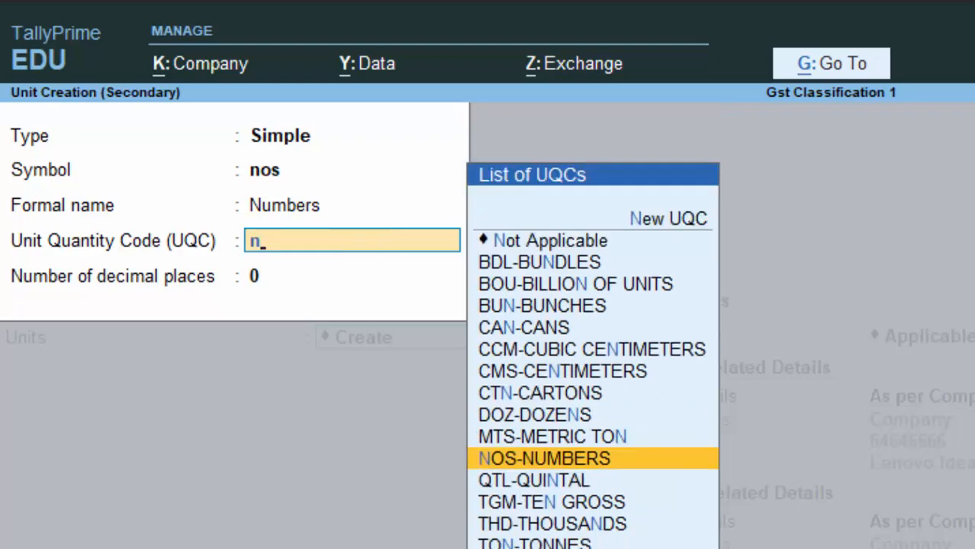
pyautogui.press('Return')
pyautogui.press('Return')
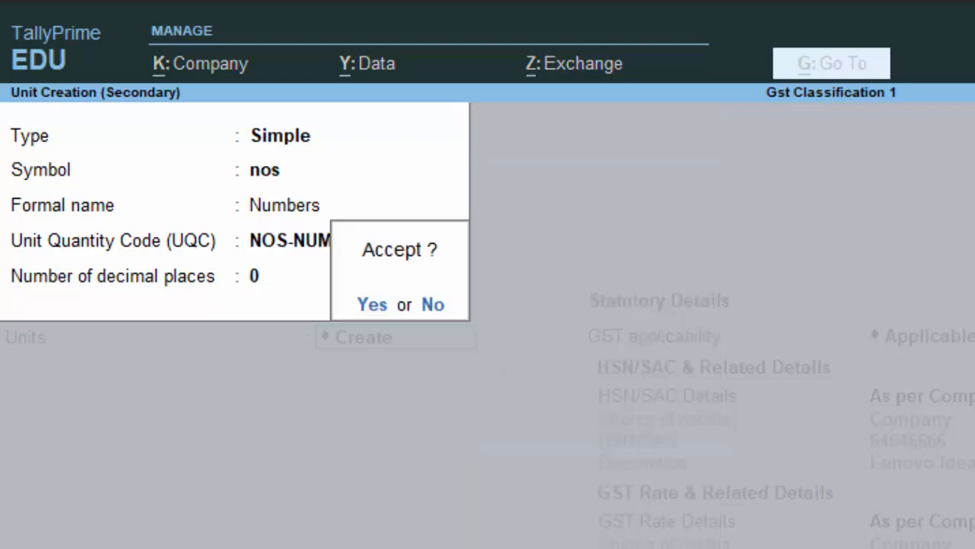
pyautogui.press('Return')
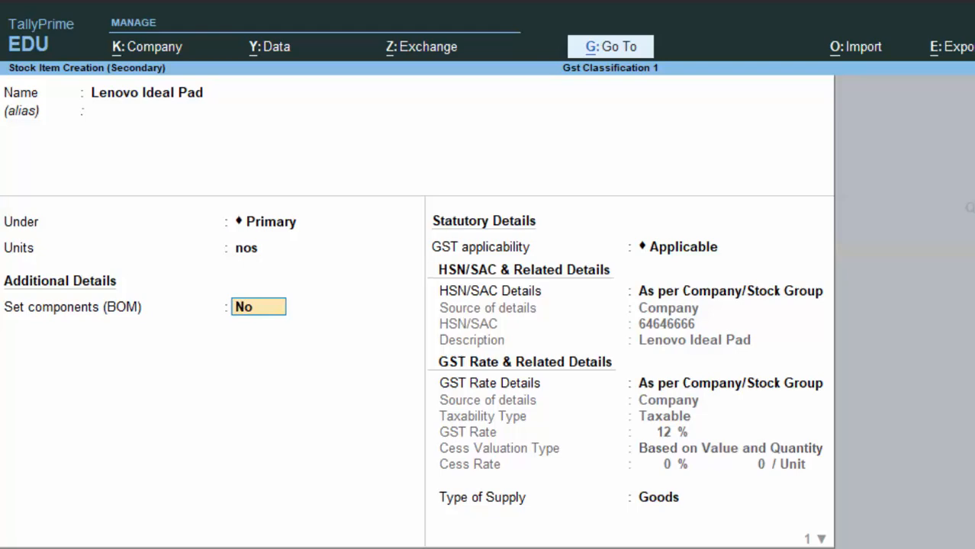
# Step: Keep components off and GST applicable for the stock item, and take its HSN/SAC details from the Laptops GST classification
pyautogui.press('Return')
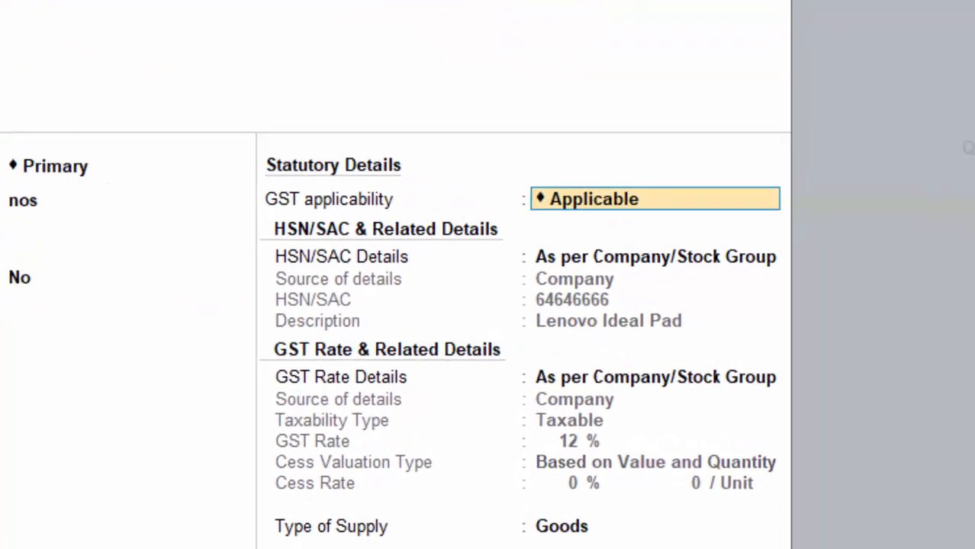
pyautogui.press('Return')
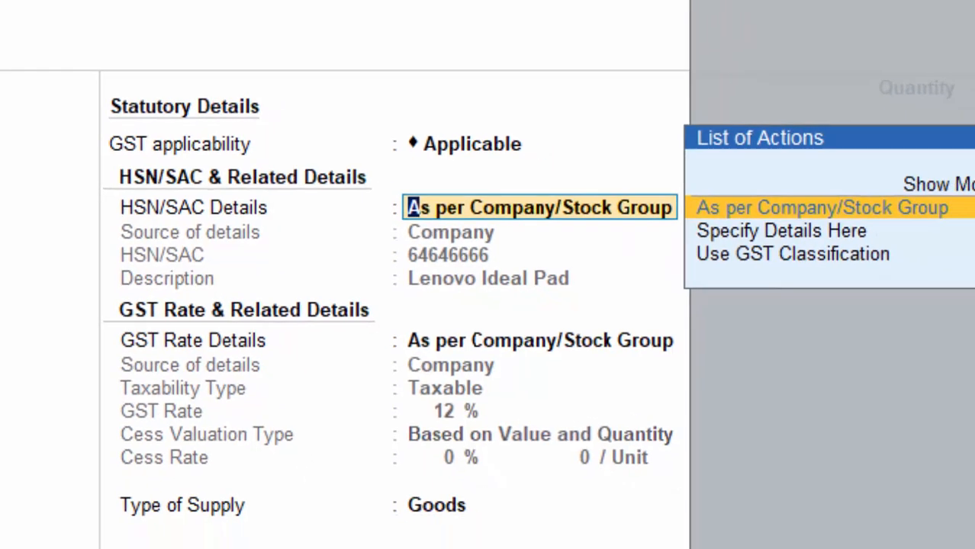
pyautogui.press('Down')
pyautogui.press('Down')
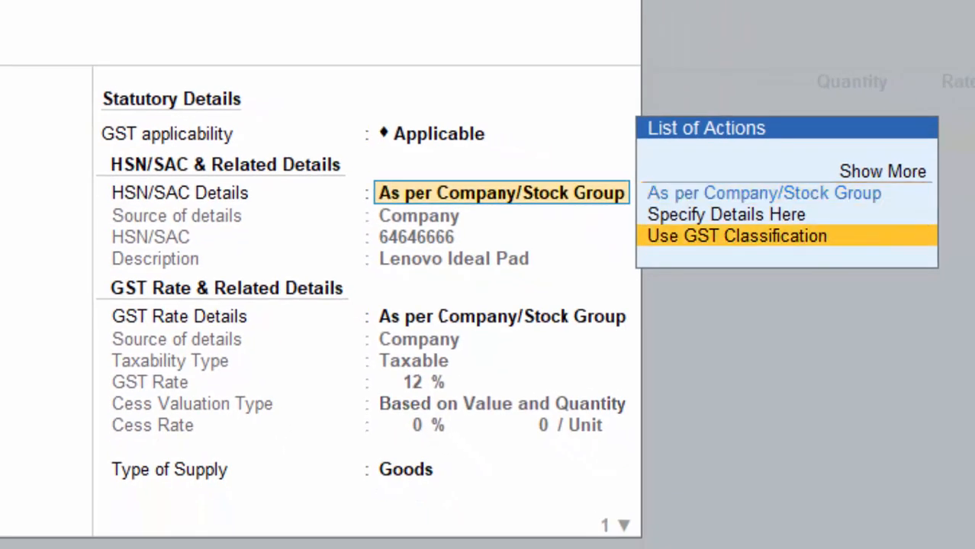
pyautogui.press('Return')
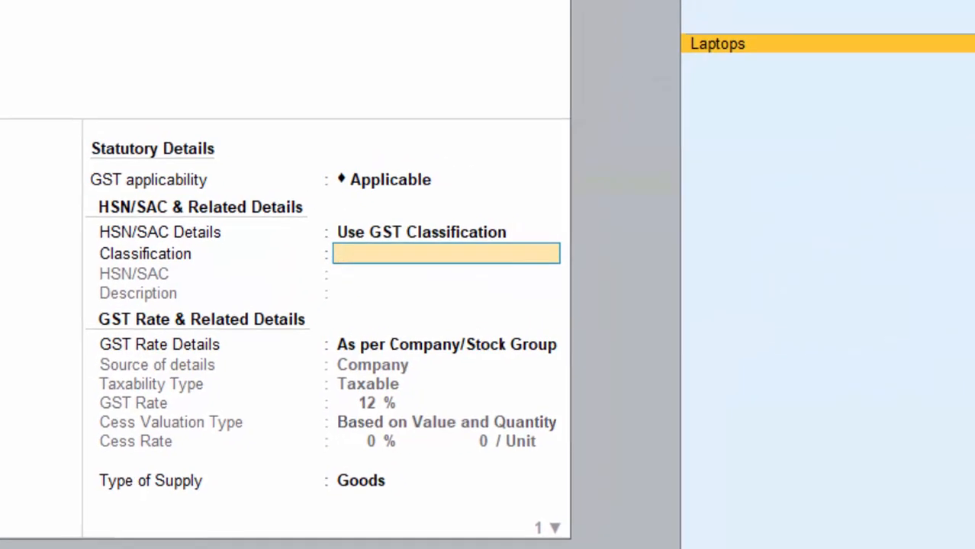
pyautogui.press('Return')
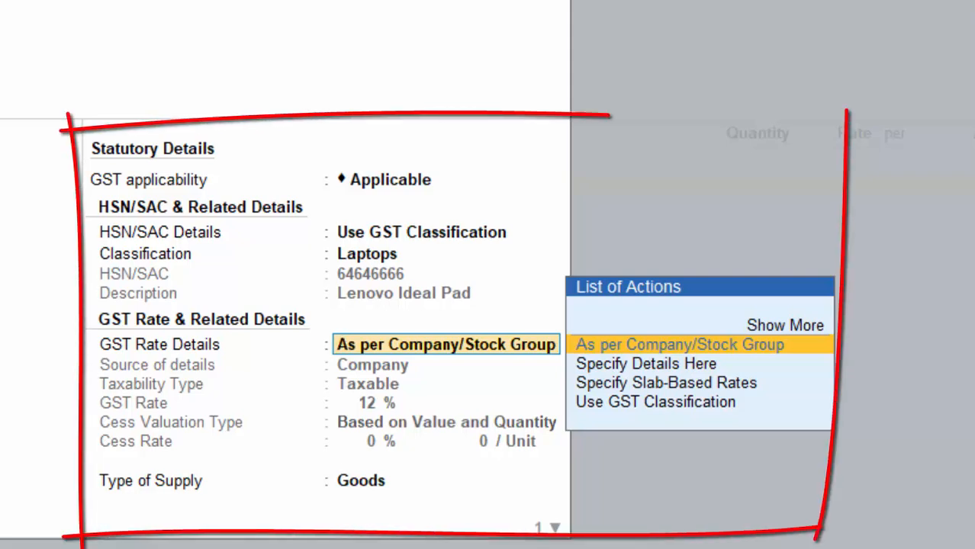
# Step: Keep the GST rate details as per Company/Stock Group, supply type Goods and duty rate 0, and save the stock item
pyautogui.press('Return')
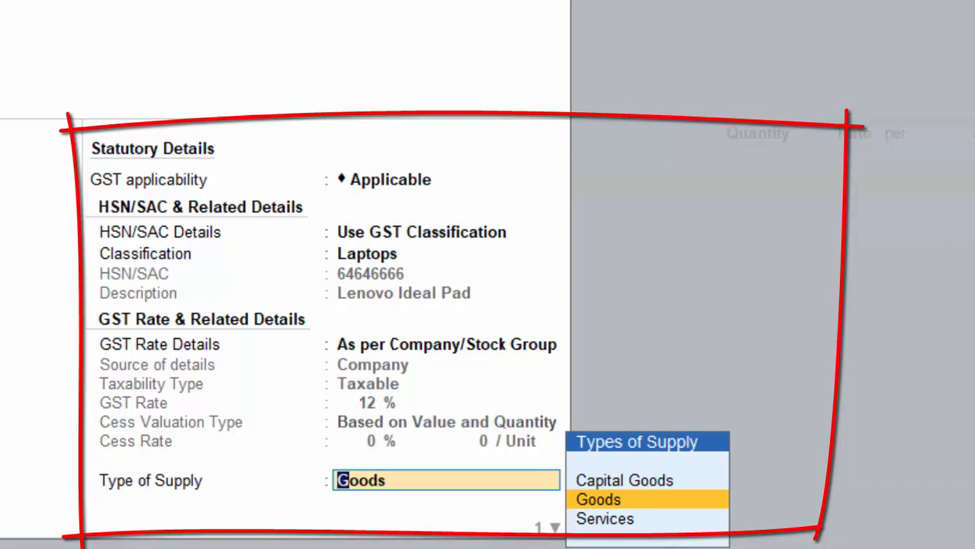
pyautogui.press('Return')
pyautogui.press('Return')
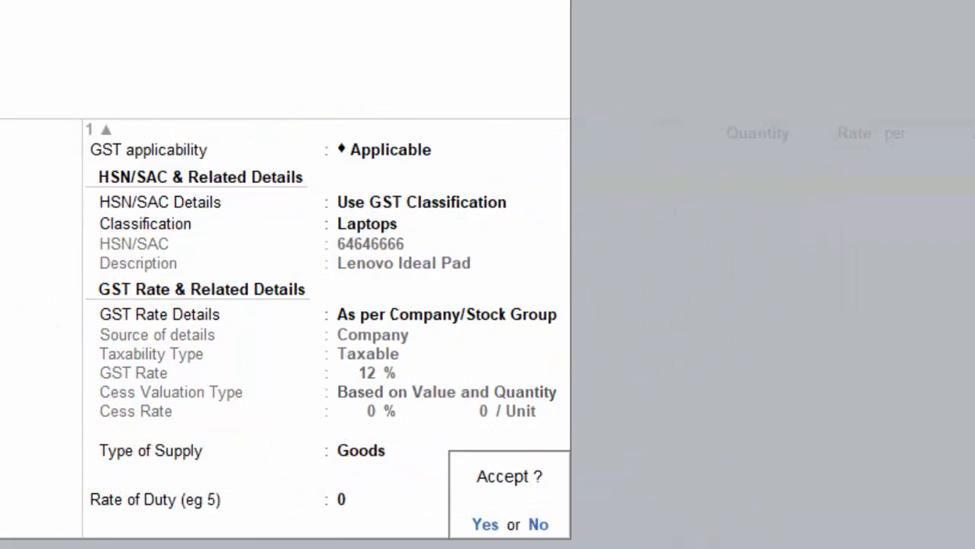
pyautogui.press('Return')
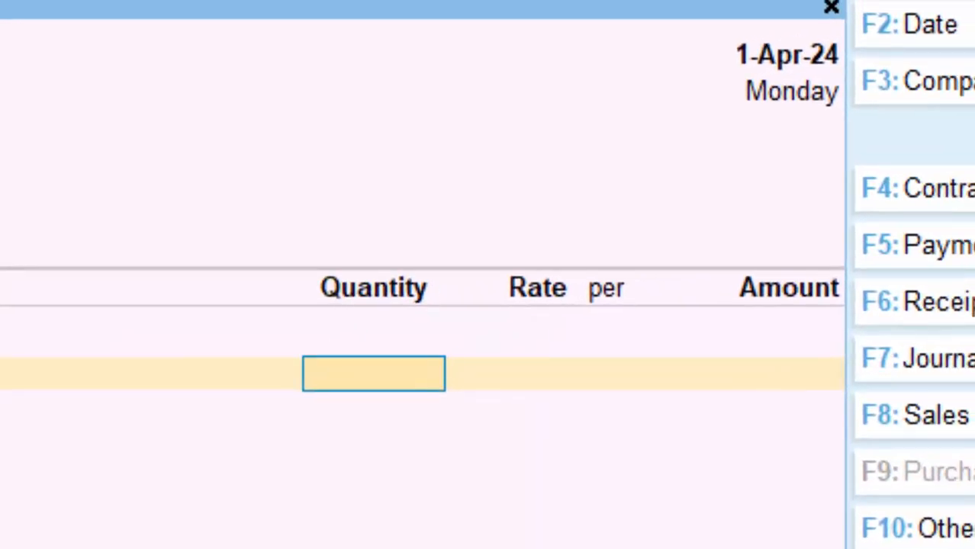
# Step: Enter a quantity of 5 nos at a rate of 20,000 per nos for the Lenovo Ideal Pad line
pyautogui.write('5')
pyautogui.press('Return')
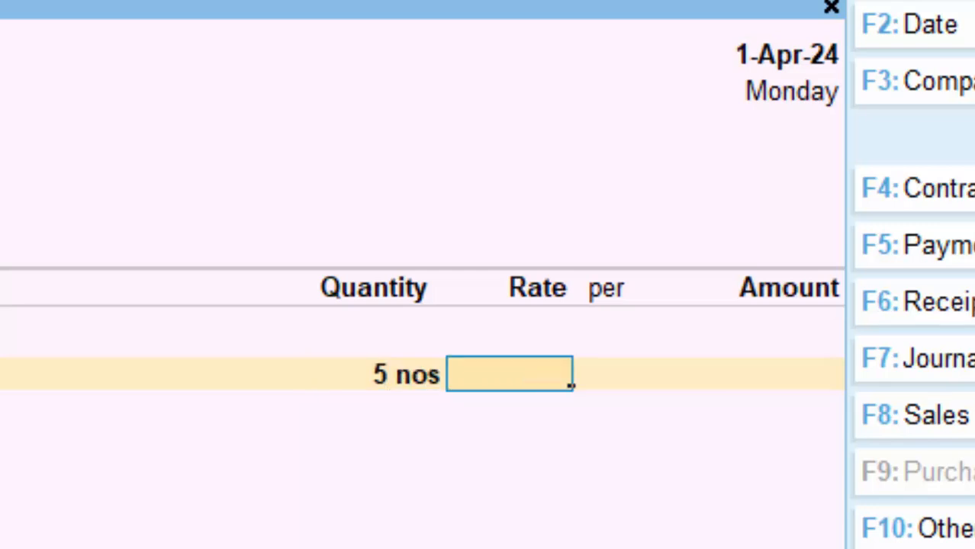
pyautogui.write('20,00')
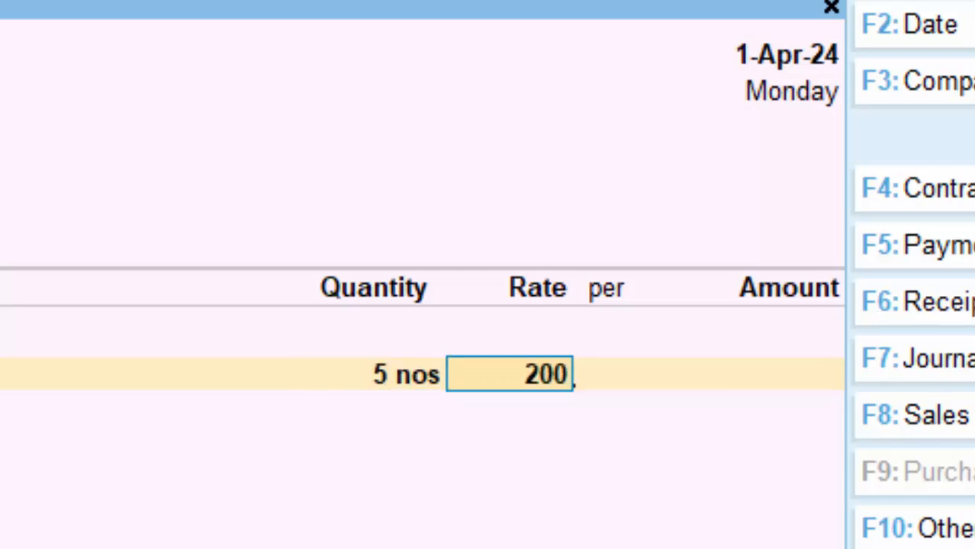
pyautogui.write('0')
pyautogui.press('Return')
pyautogui.press('Return')
pyautogui.press('Return')
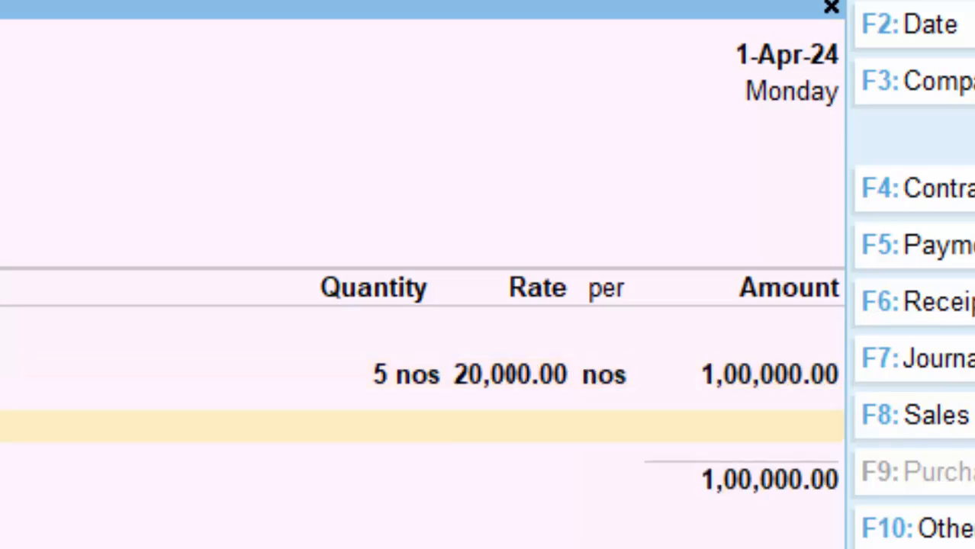
pyautogui.hotkey('alt', 'c')
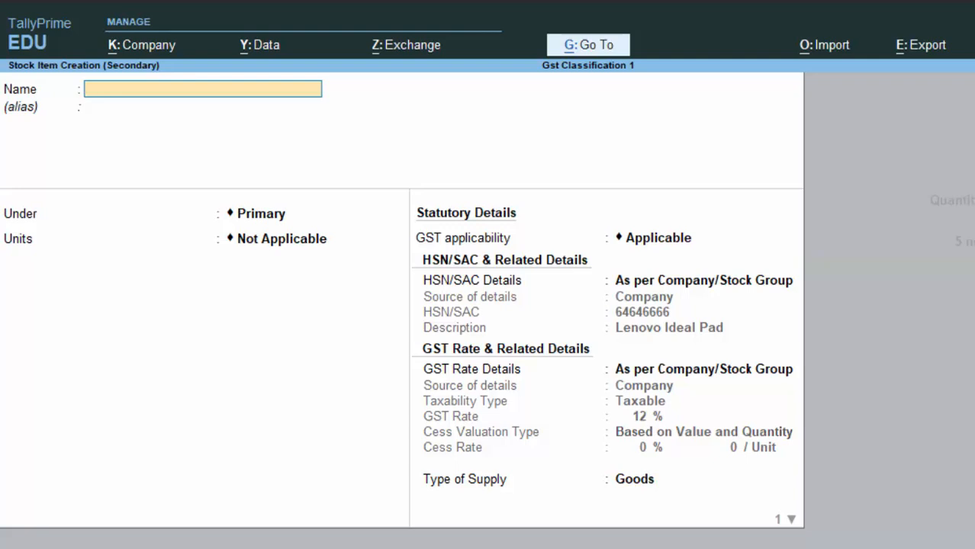
pyautogui.press('Escape')
pyautogui.press('y')
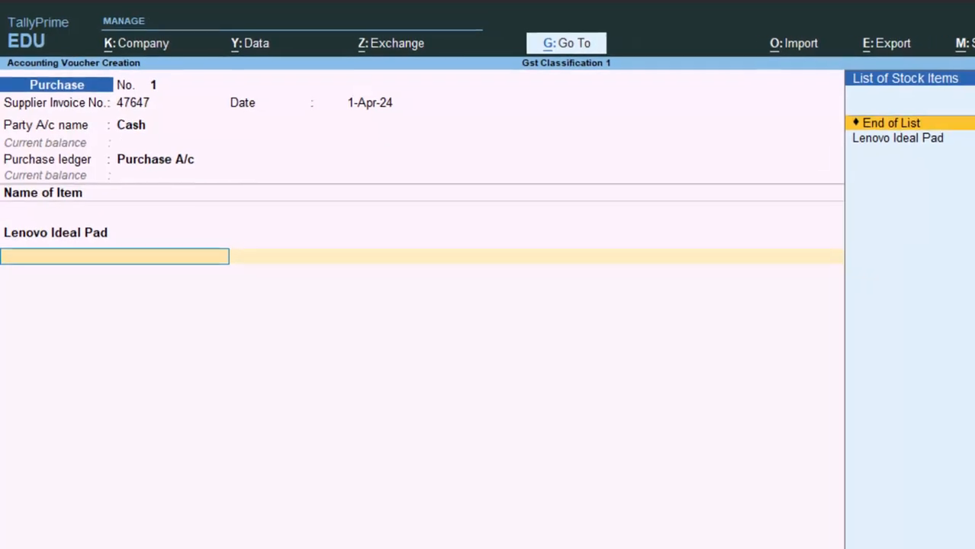
# Step: Discard the unfinished purchase voucher and open the list of GST classifications for master alteration
pyautogui.press('Escape')
pyautogui.press('Escape')
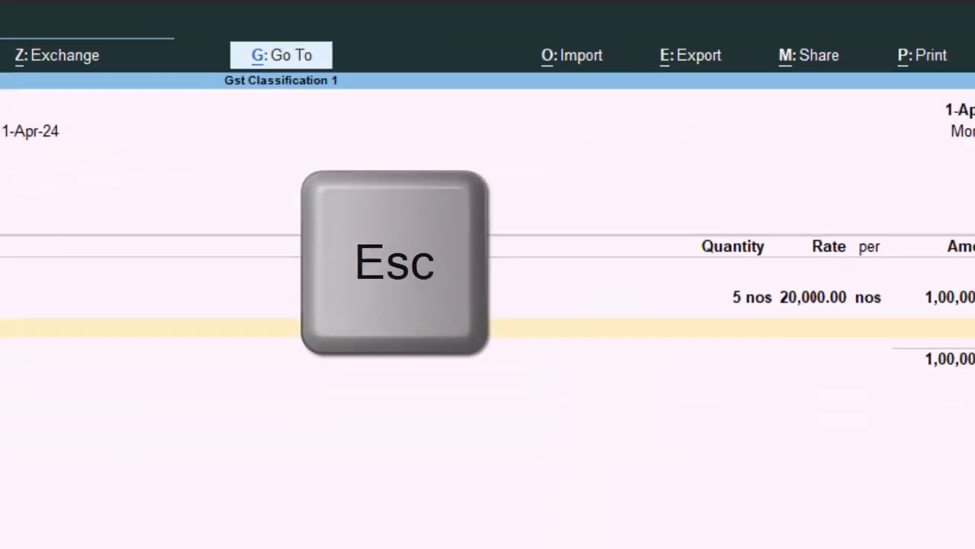
pyautogui.press('Up')
pyautogui.press('Up')
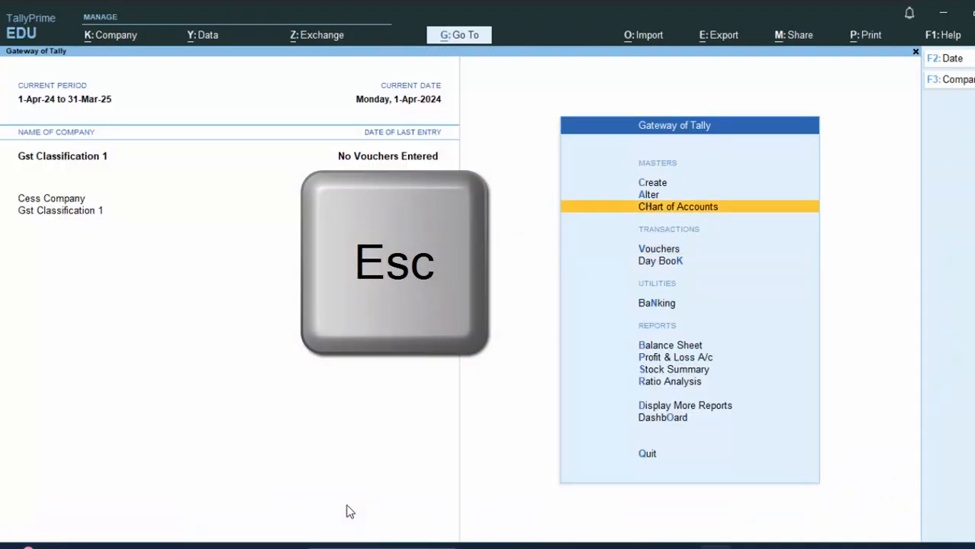
pyautogui.press('Return')
pyautogui.press('Down')
pyautogui.press('Down')
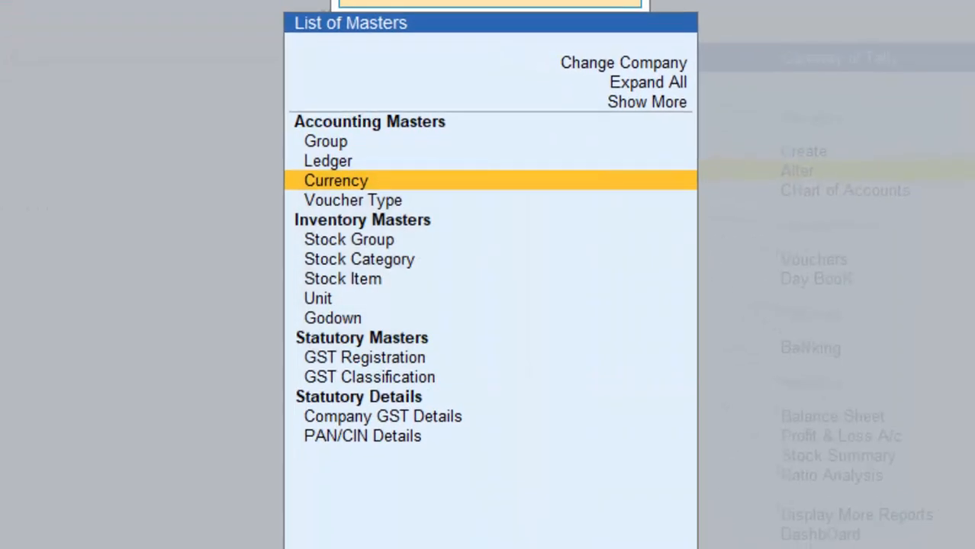
pyautogui.press('Down')
pyautogui.press('Down')
pyautogui.press('Down')
pyautogui.press('Down')
pyautogui.press('Down')
pyautogui.press('Down')
pyautogui.press('Down')
pyautogui.press('Down')
pyautogui.press('Down')
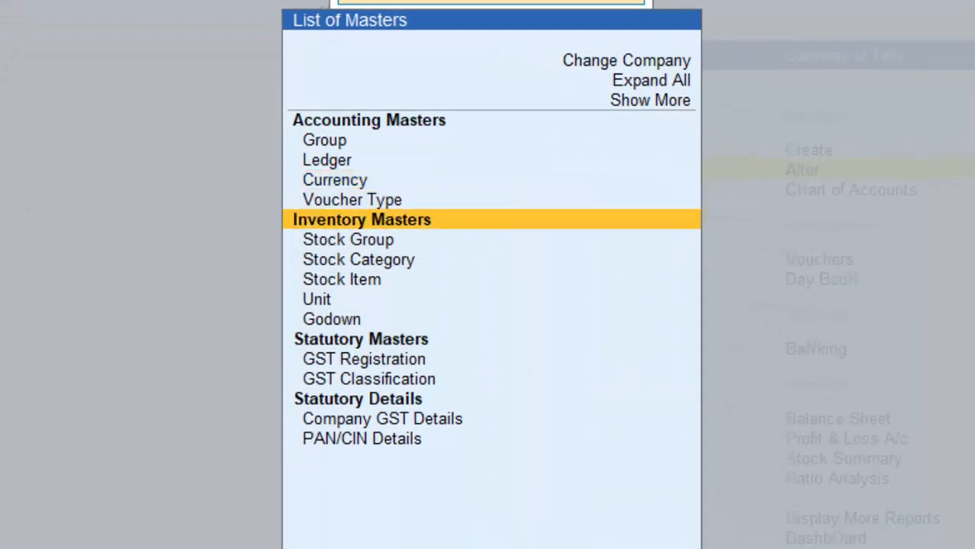
pyautogui.press('Down')
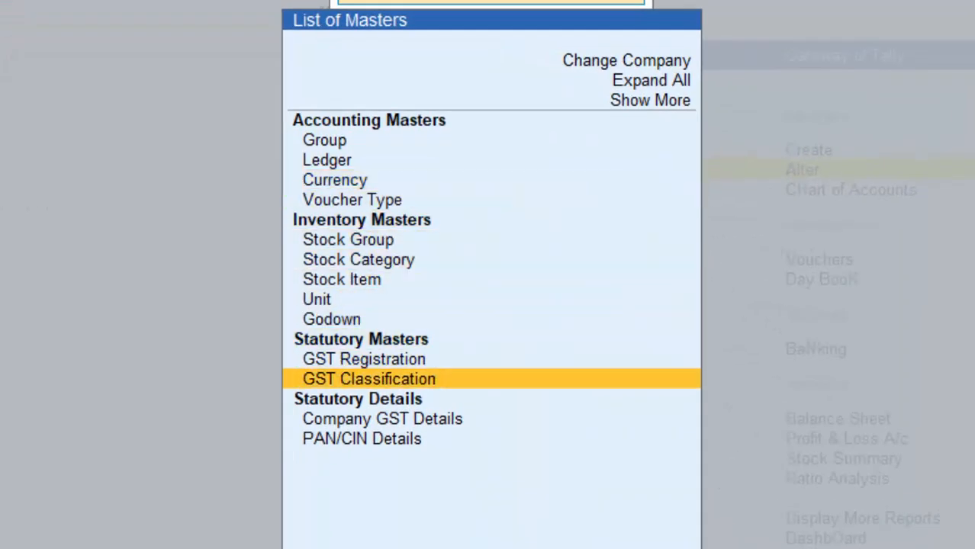
pyautogui.press('Return')
# Step: Review the HSN/SAC and GST rate details of the Laptops GST classification, then close it without changes
pyautogui.press('Return')
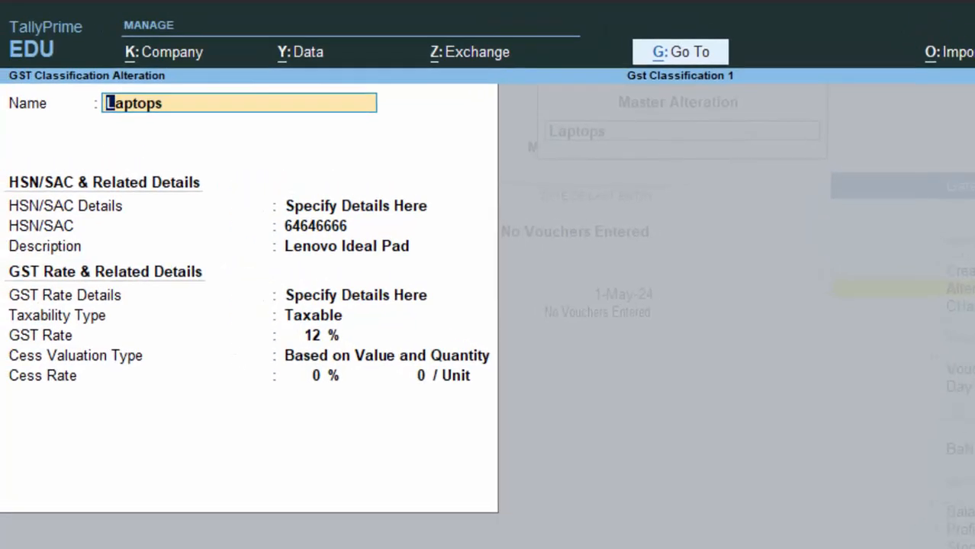
pyautogui.press('Escape')
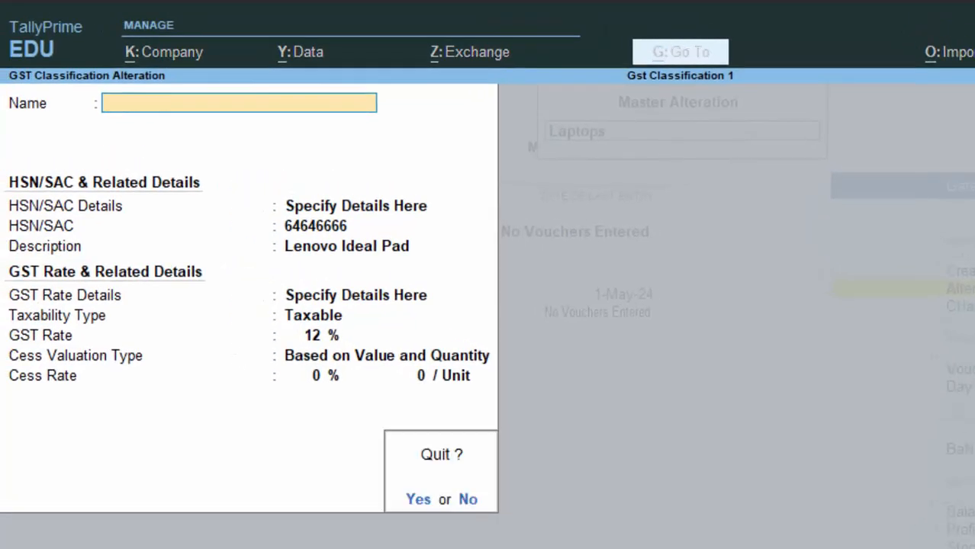
pyautogui.press('y')
# Step: Start a new GST classification and name it Laptop
pyautogui.press('Up')
pyautogui.press('Up')
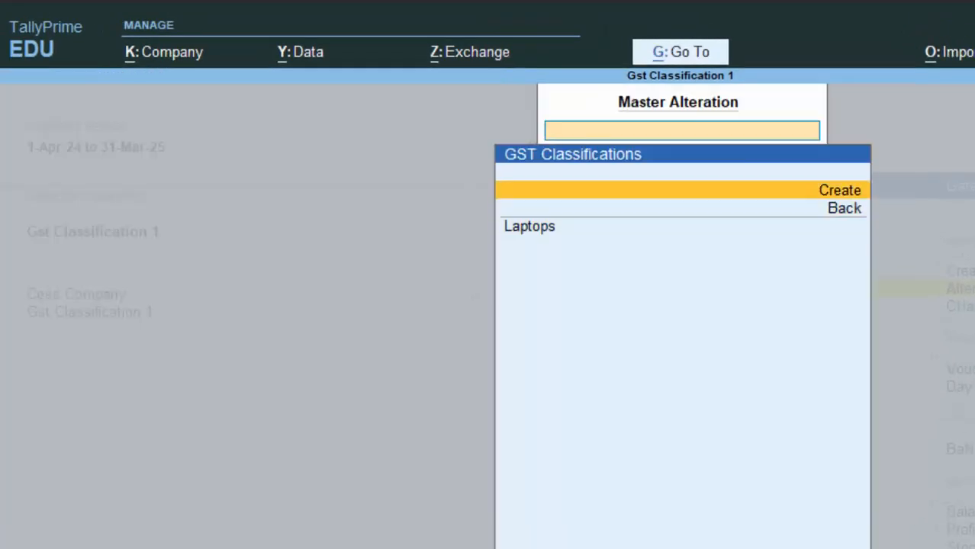
pyautogui.press('Return')
pyautogui.write('Laptop')
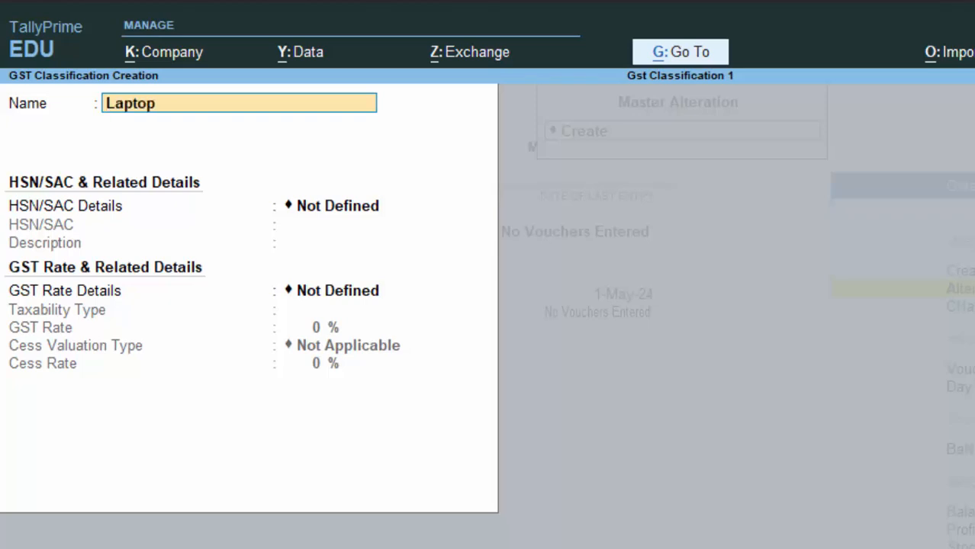
pyautogui.press('Return')
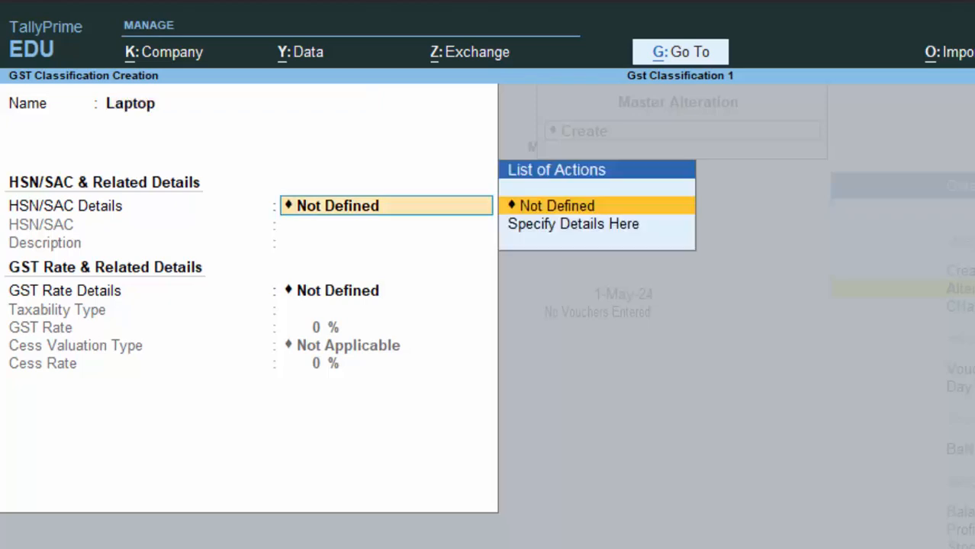
# Step: Specify the classification's HSN/SAC details directly, with HSN/SAC 46464466 and description HP
pyautogui.press('Down')
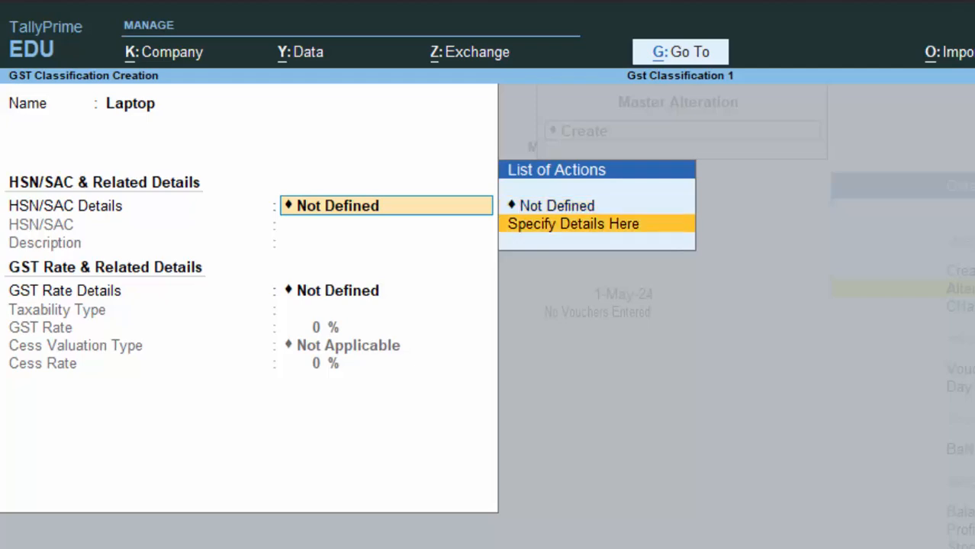
pyautogui.press('Return')
pyautogui.write('464644')
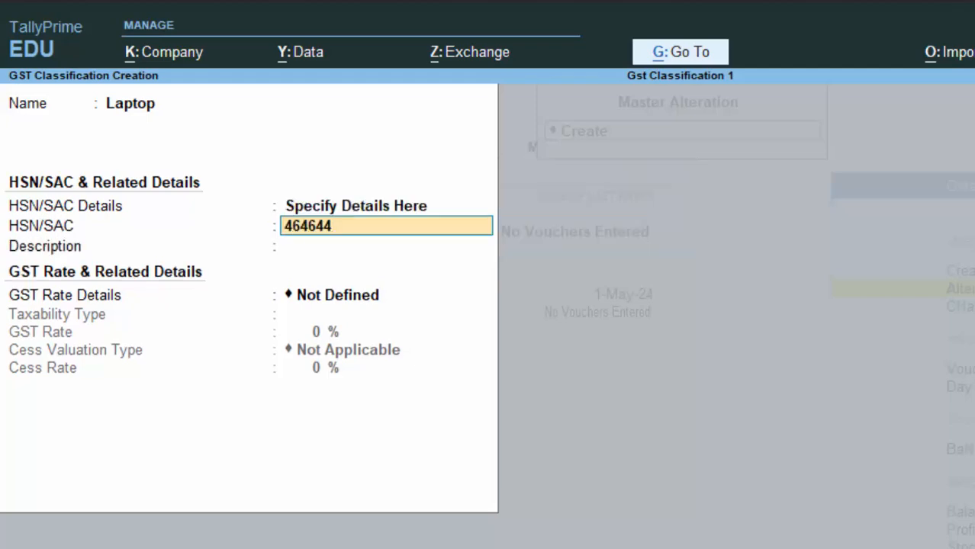
pyautogui.write('66')
pyautogui.press('Return')
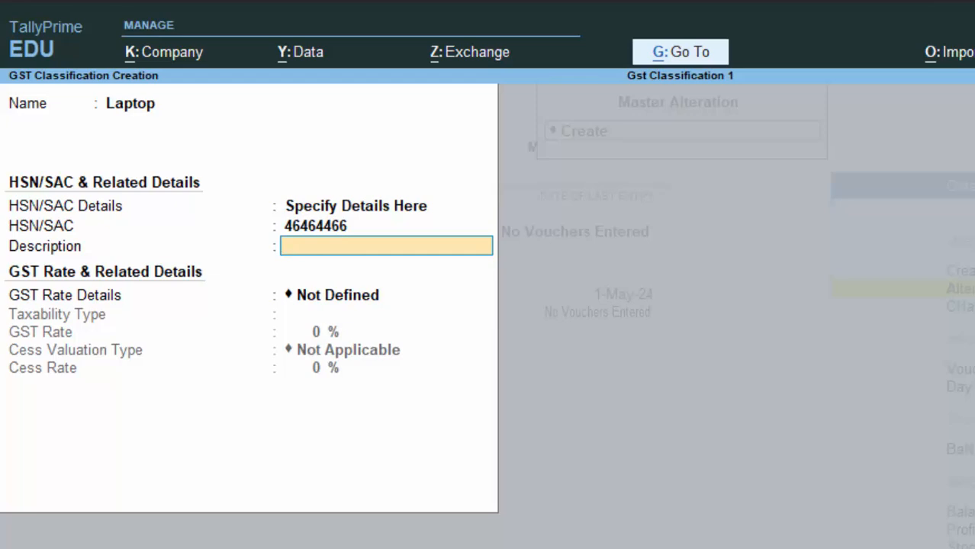
pyautogui.write('HP')
pyautogui.press('Return')
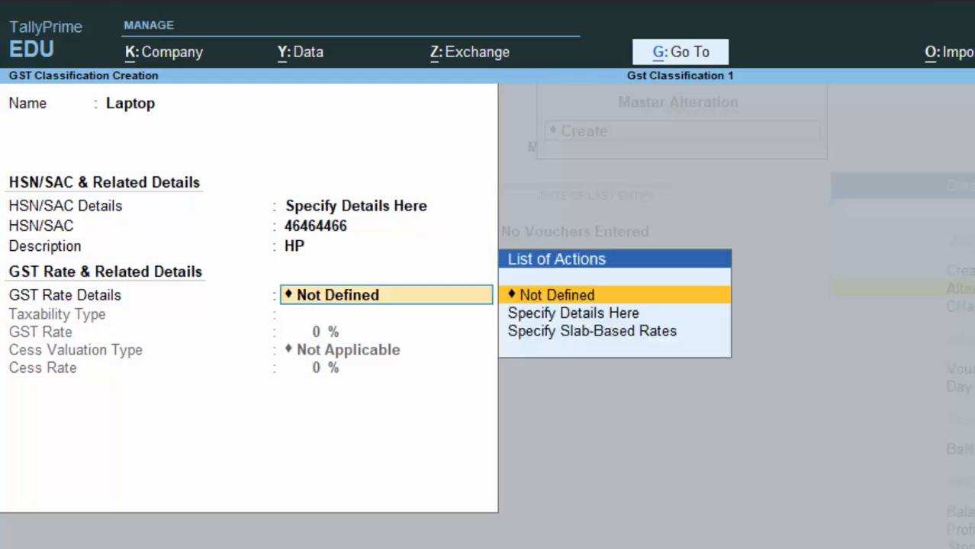
# Step: Specify the classification's GST rate details directly, with taxability type Taxable and a GST rate of 18%
pyautogui.press('Down')
pyautogui.press('Return')
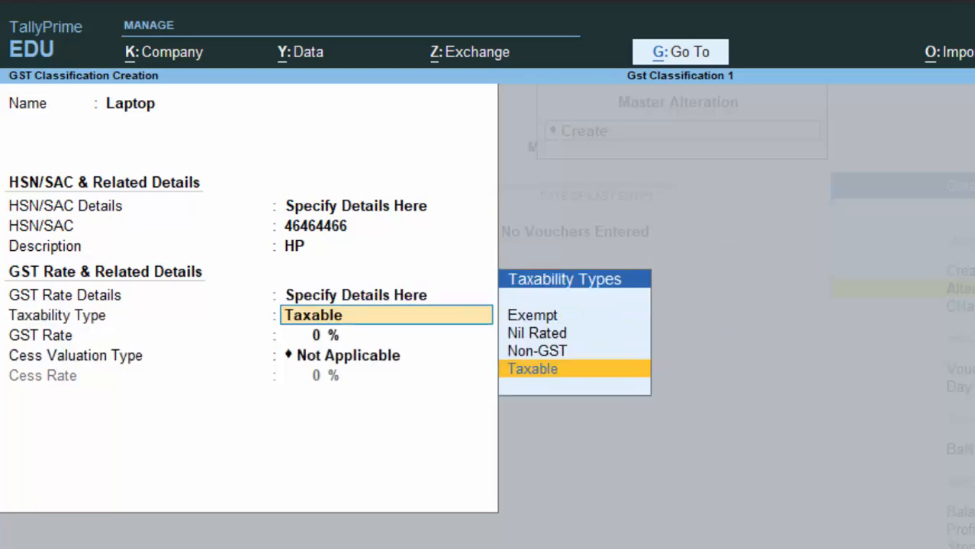
pyautogui.press('Return')
pyautogui.write('12')
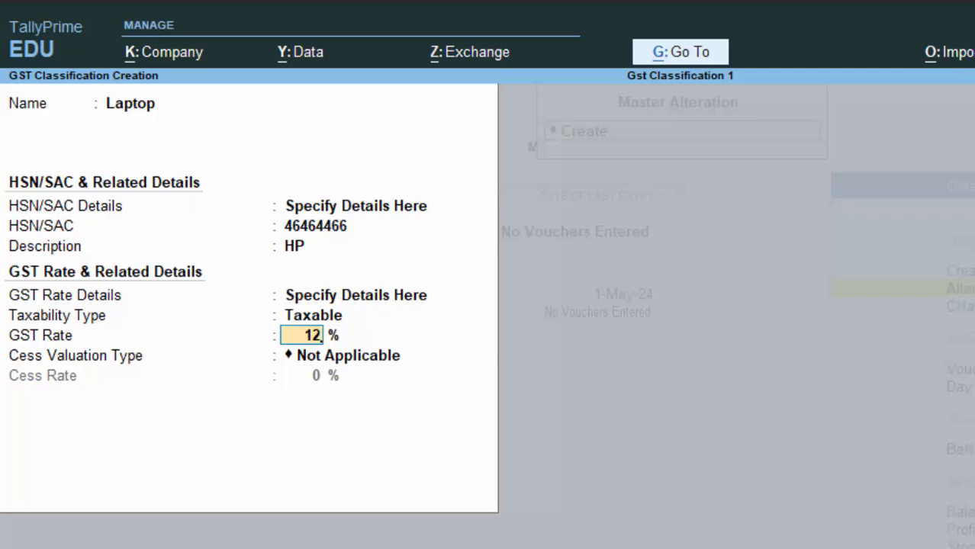
pyautogui.press('BackSpace')
pyautogui.write('8')
pyautogui.press('Return')
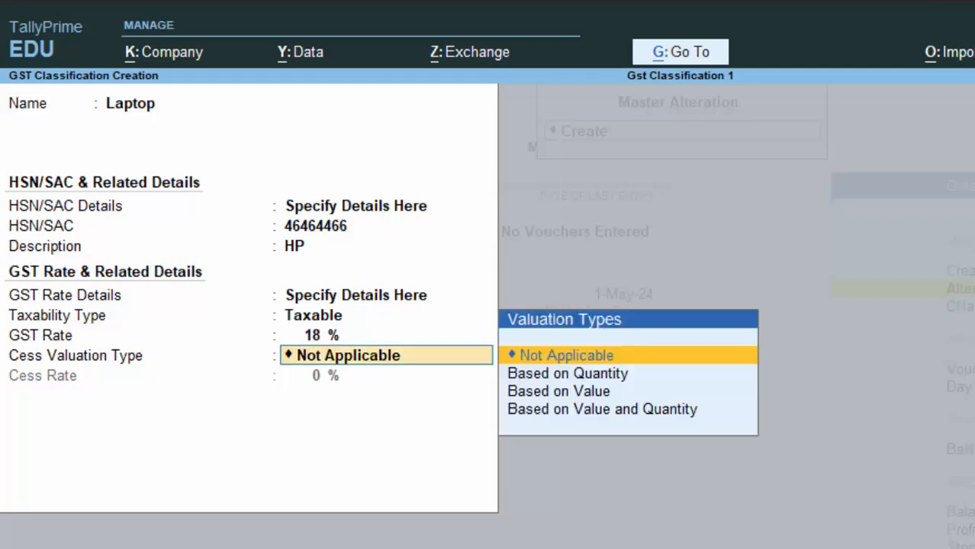
# Step: Base the cess valuation on value and quantity with zero cess rates, save the classification and return to the Gateway of Tally
pyautogui.press('Down')
pyautogui.press('Down')
pyautogui.press('Down')
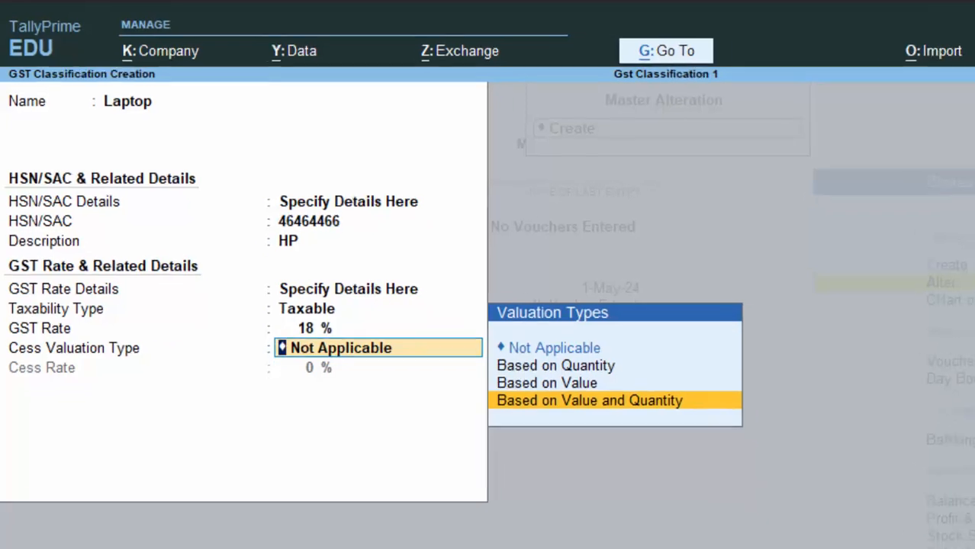
pyautogui.press('Return')
pyautogui.press('Return')
pyautogui.press('Return')
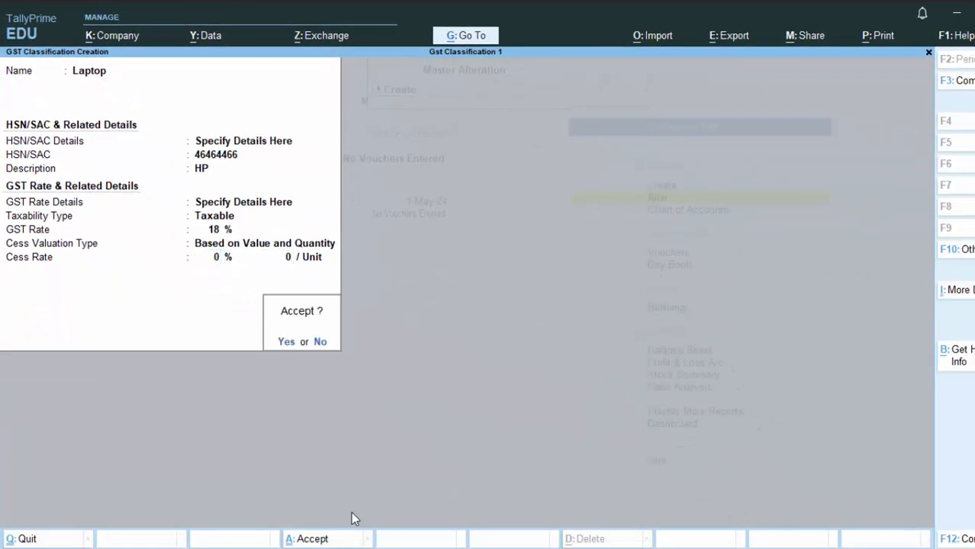
pyautogui.press('Return')
pyautogui.press('Escape')
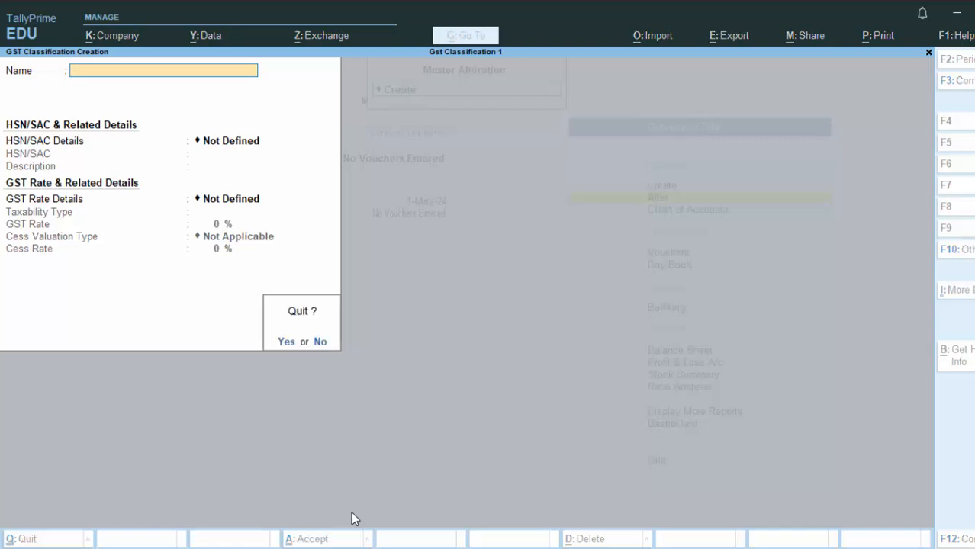
pyautogui.press('y')
pyautogui.press('Escape')
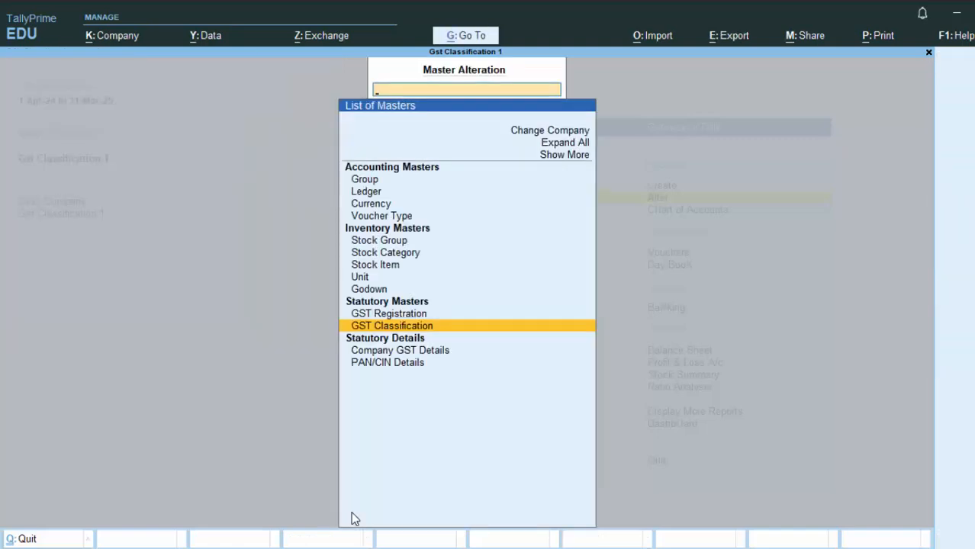
pyautogui.press('Escape')
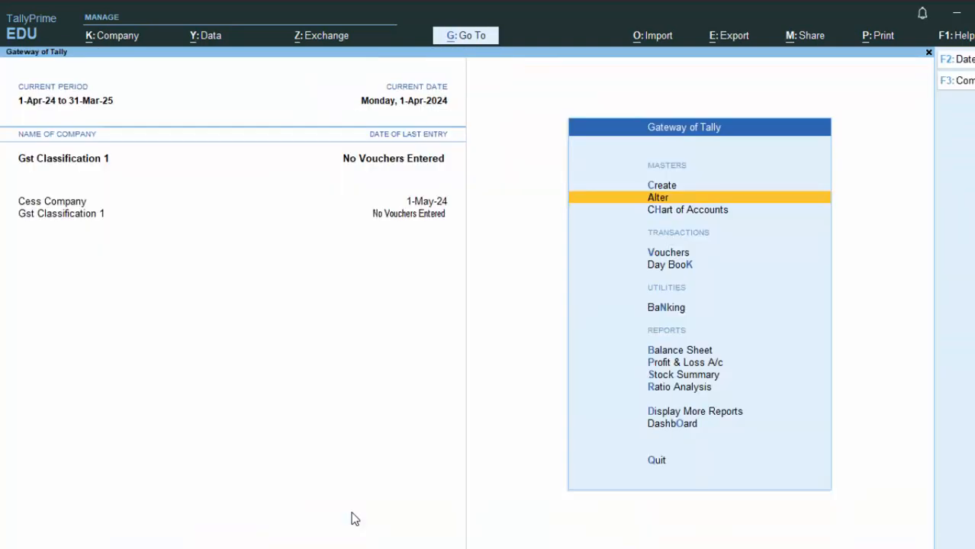
# Step: Start a purchase voucher, enter the supplier invoice number, keep the date 1-Apr-24 and choose Cash as the party account
pyautogui.press('v')
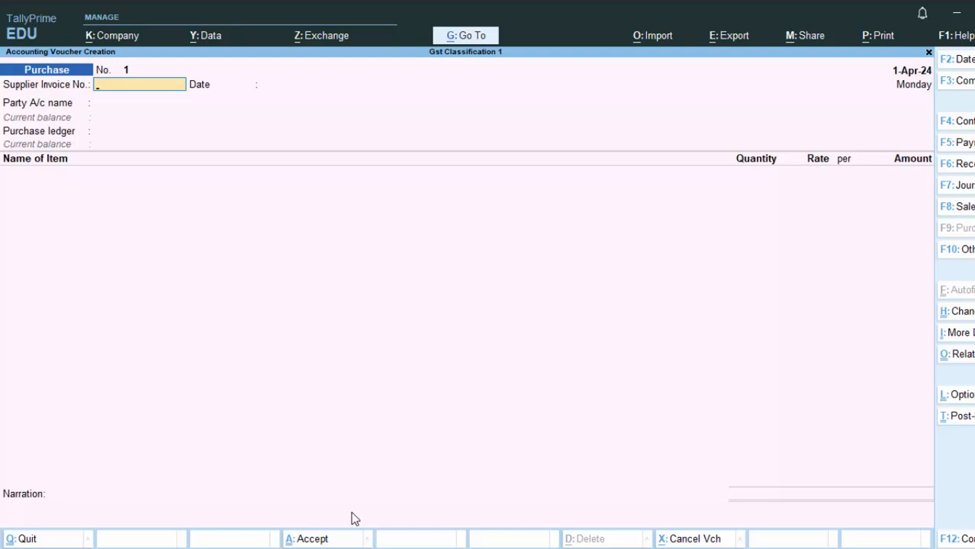
pyautogui.write('464647')
pyautogui.press('Return')
pyautogui.press('Return')
pyautogui.press('Return')
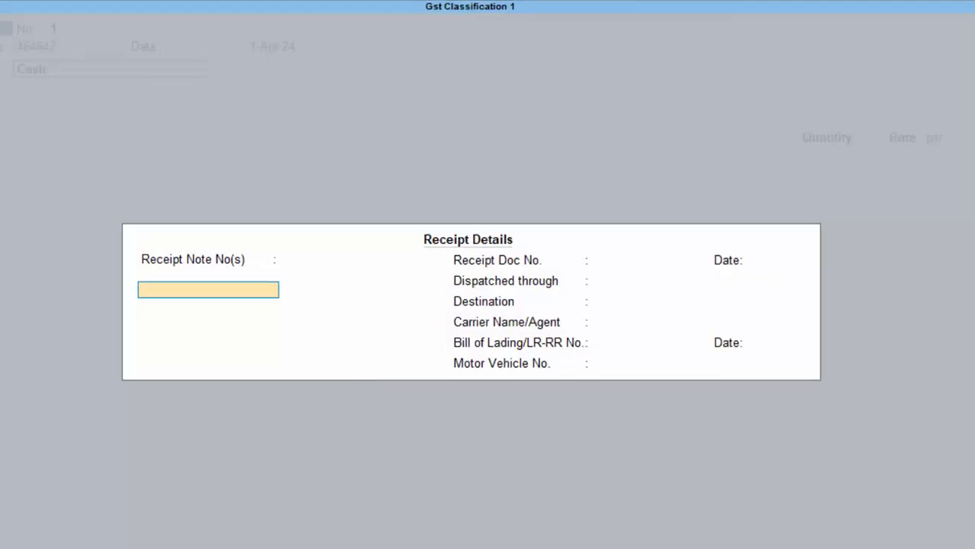
# Step: Leave all receipt details of the purchase voucher blank and accept them
pyautogui.press('Return')
pyautogui.press('Return')
pyautogui.press('Return')
pyautogui.press('Return')
pyautogui.press('Return')
pyautogui.press('Return')
pyautogui.press('Return')
pyautogui.press('Return')
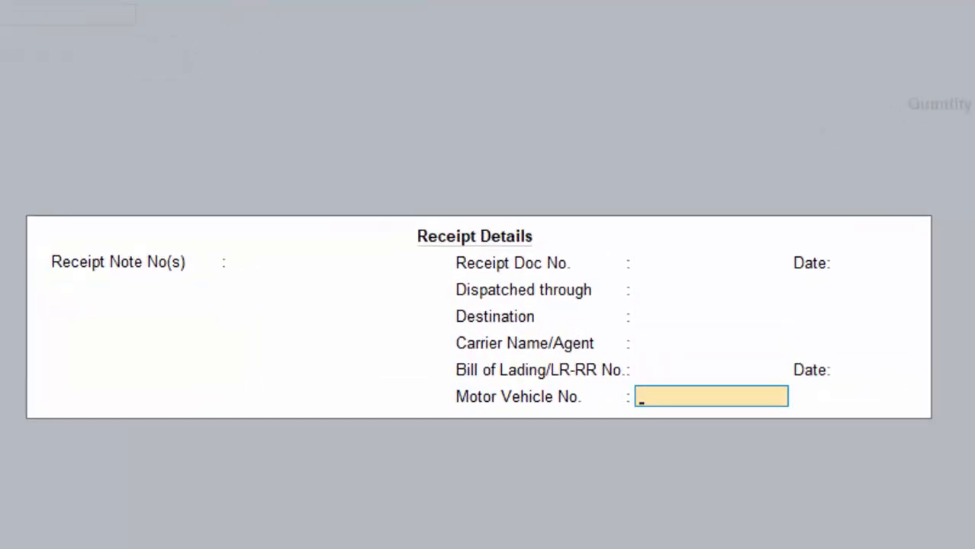
pyautogui.press('Return')
# Step: Set the cash supplier's GST registration type to Regular, enter its GSTIN, keep Uttar Pradesh as place of supply and use the Purchase A/c ledger
pyautogui.press('Return')
pyautogui.press('Return')
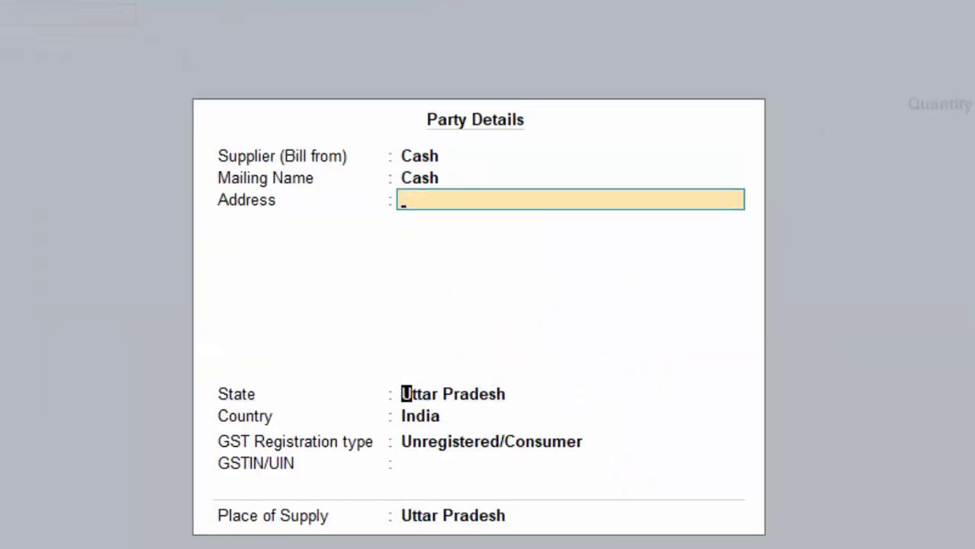
pyautogui.press('Up')
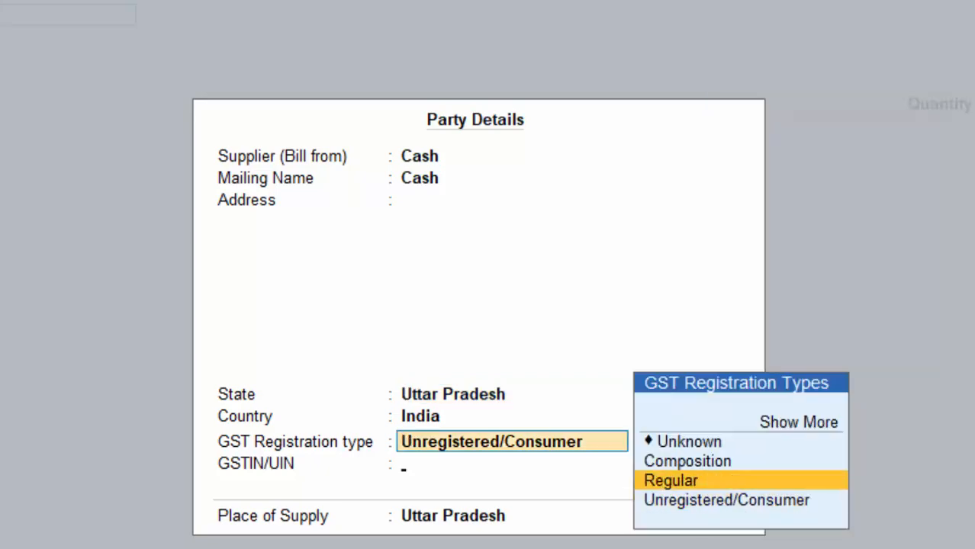
pyautogui.press('Return')
pyautogui.write('FHDHGDGDGD6475')
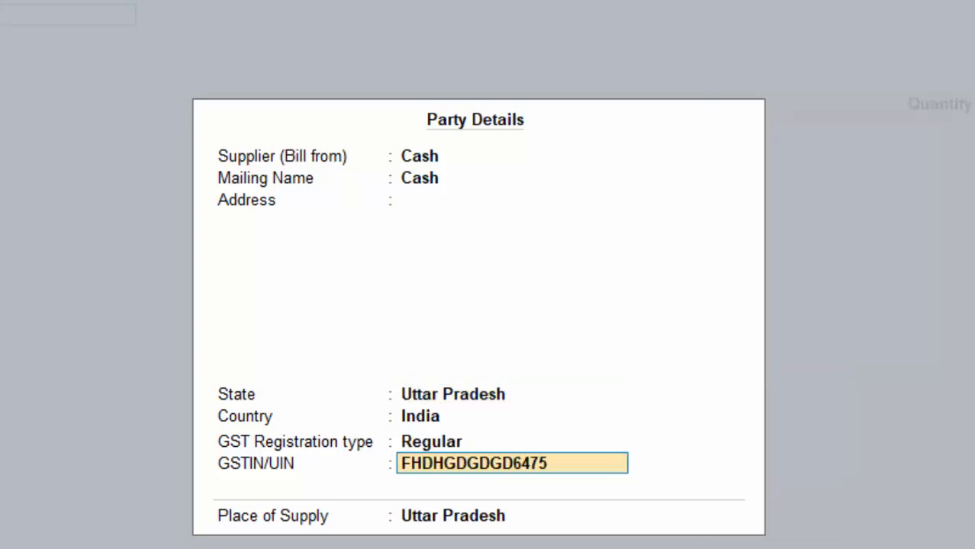
pyautogui.press('Return')
pyautogui.press('Return')
pyautogui.press('Return')
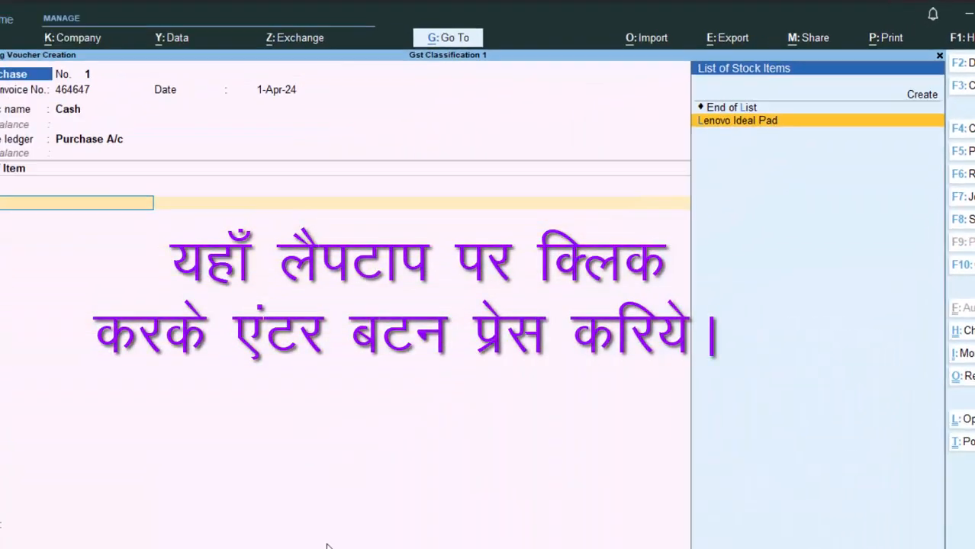
# Step: Add Lenovo Ideal Pad to the purchase with a quantity of 10 nos at a rate of 20,000 per nos
pyautogui.press('Return')
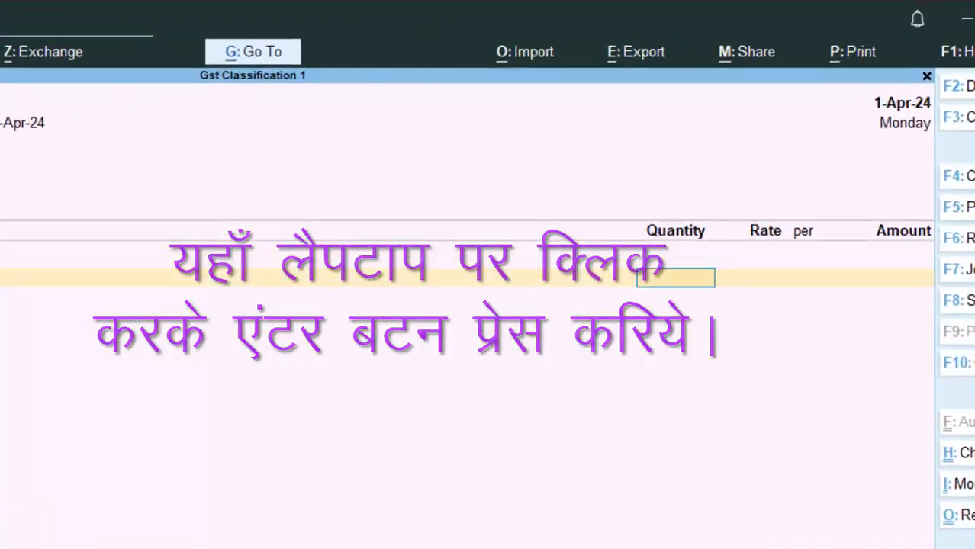
pyautogui.write('10')
pyautogui.press('Return')
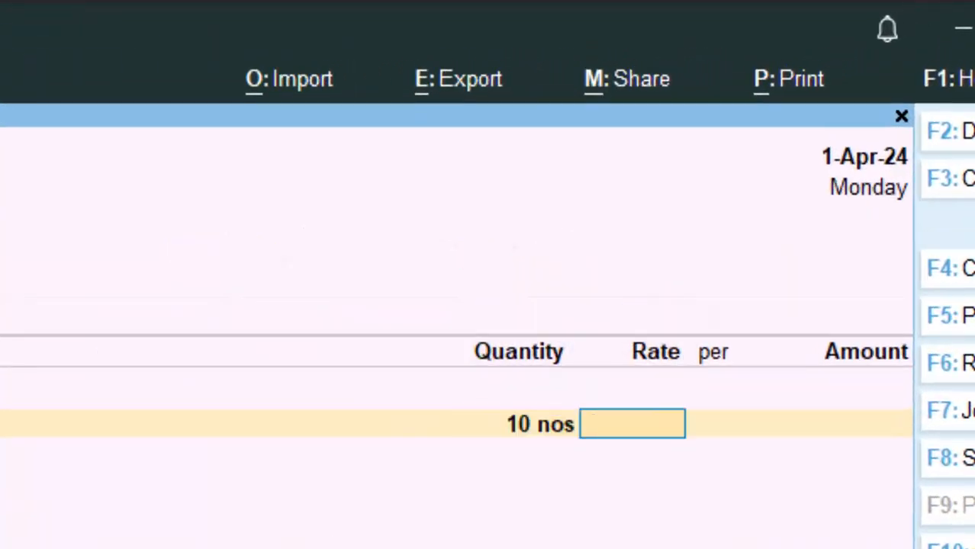
pyautogui.write('20,000')
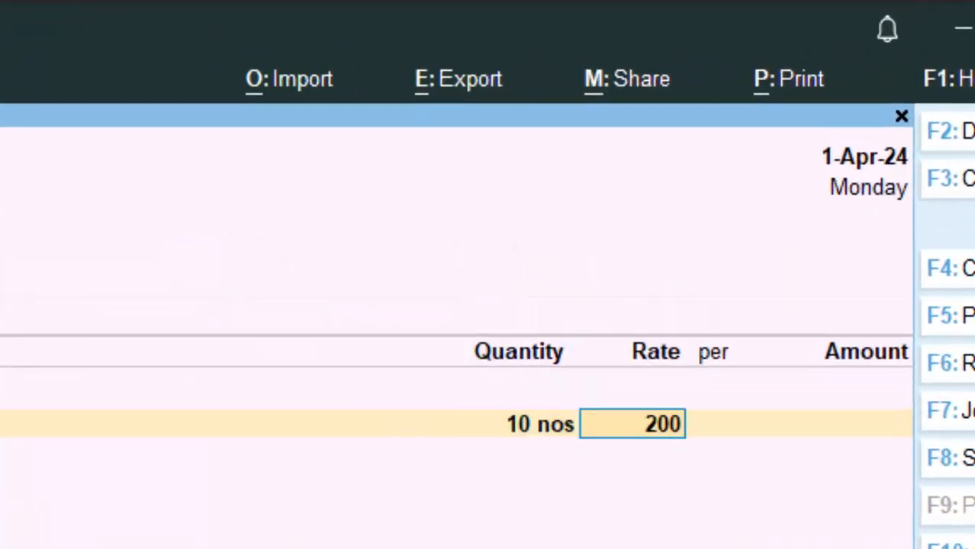
pyautogui.press('Return')
pyautogui.press('Return')
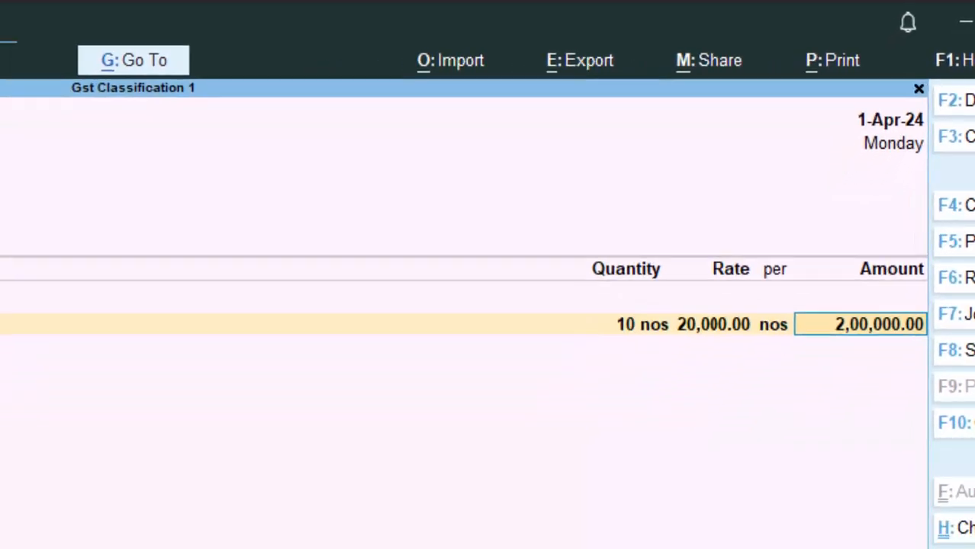
# Step: Create a second stock item named Hp from within the purchase voucher, under Primary with nos as unit, no BOM components and GST applicable
pyautogui.press('Return')
pyautogui.hotkey('alt', 'c')
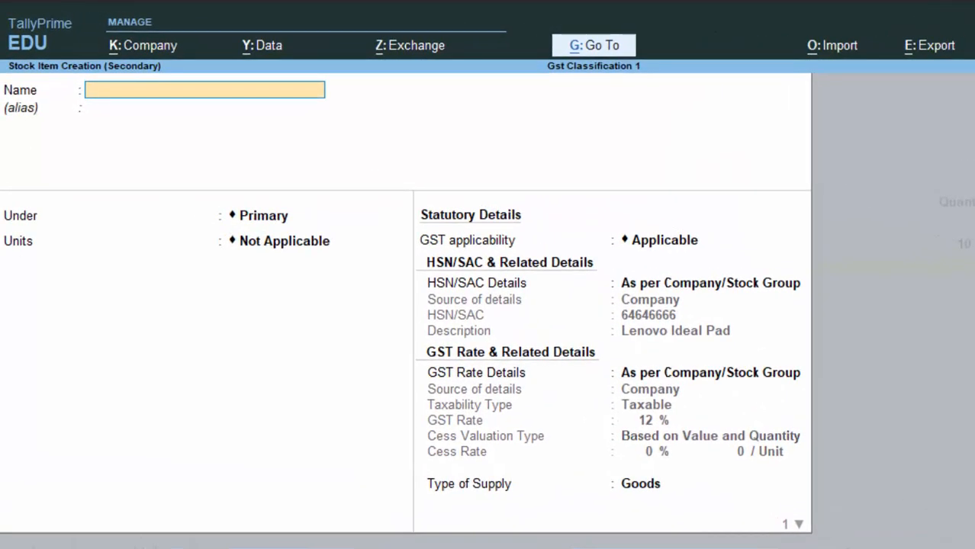
pyautogui.write('Hp')
pyautogui.press('Return')
pyautogui.press('Return')
pyautogui.press('Return')
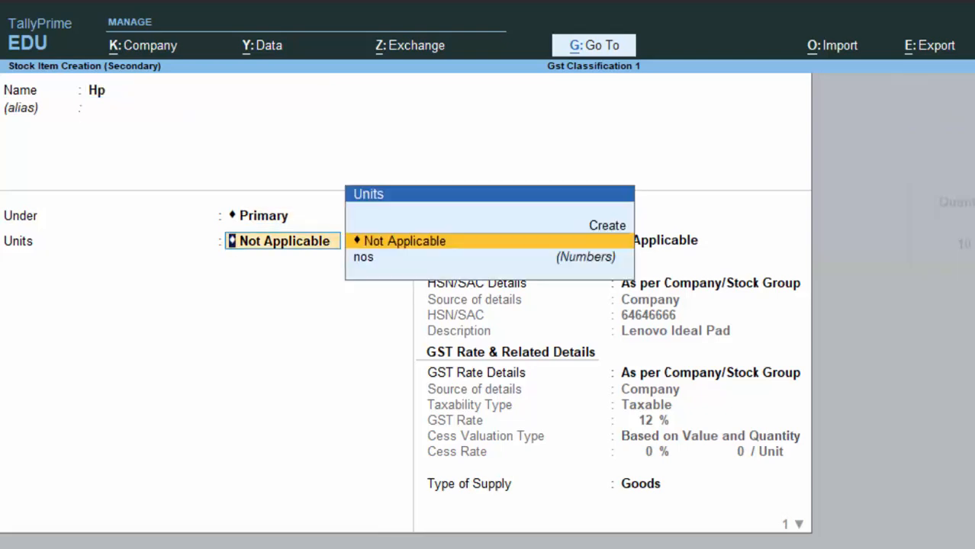
pyautogui.press('Down')
pyautogui.press('Return')
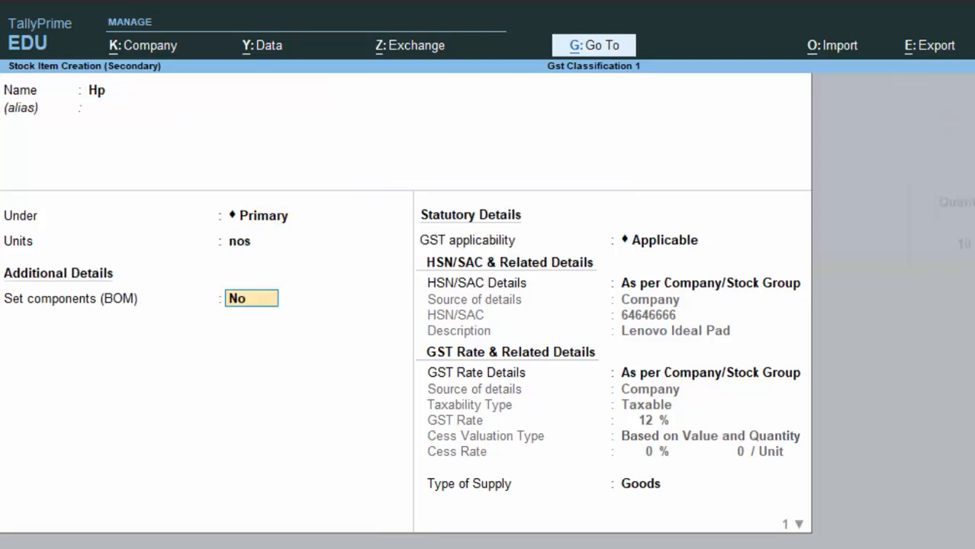
pyautogui.press('Return')
pyautogui.press('Return')
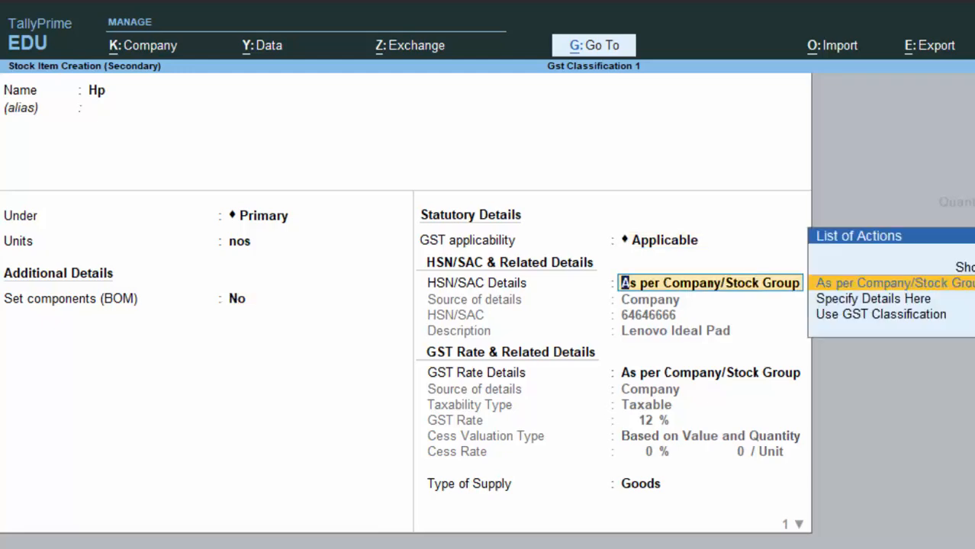
# Step: Set the Hp item's HSN/SAC details to Use GST Classification with the Laptop classification
pyautogui.press('Down')
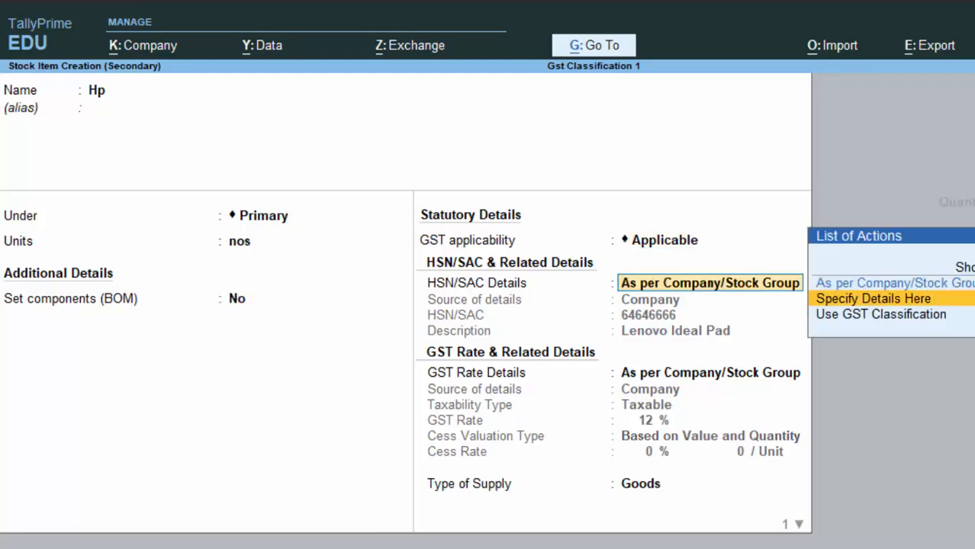
pyautogui.press('Down')
pyautogui.press('Return')
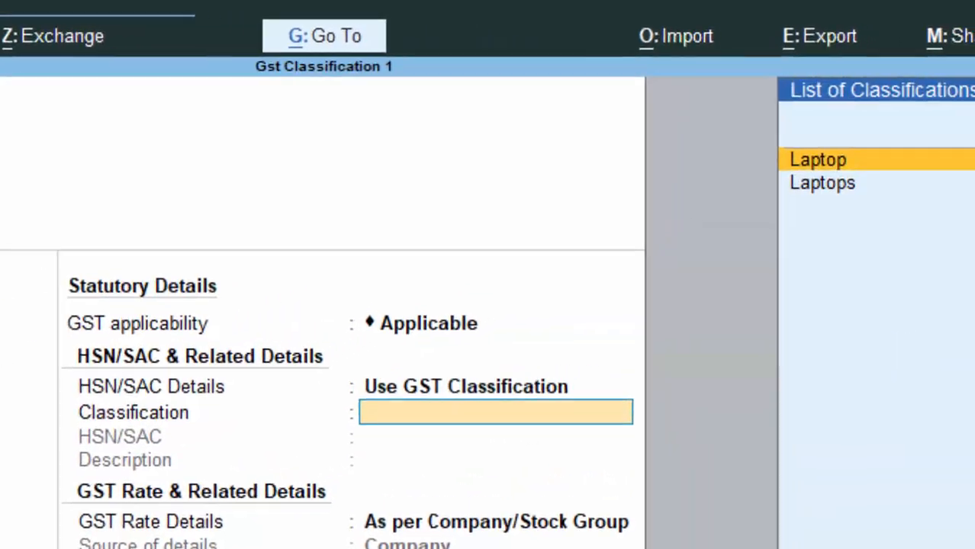
pyautogui.press('Down')
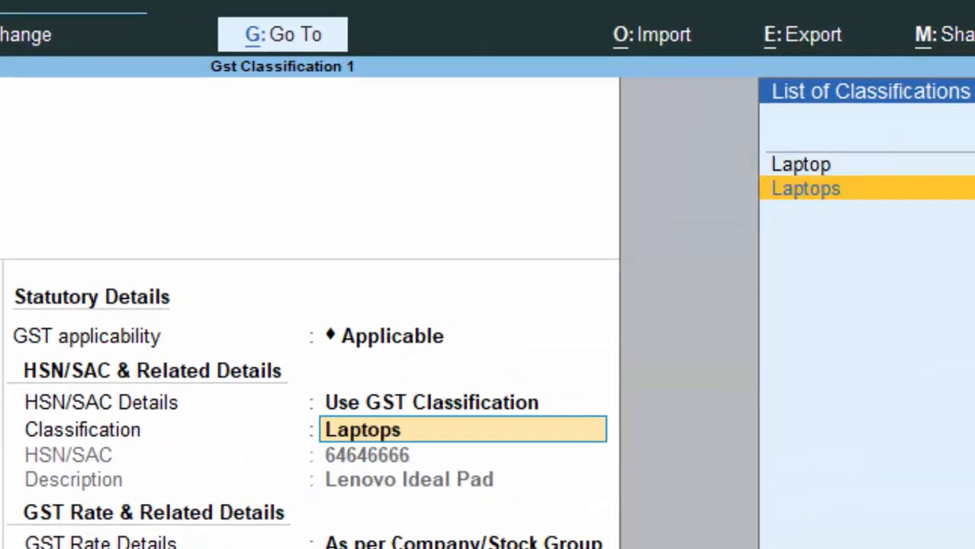
pyautogui.press('Return')
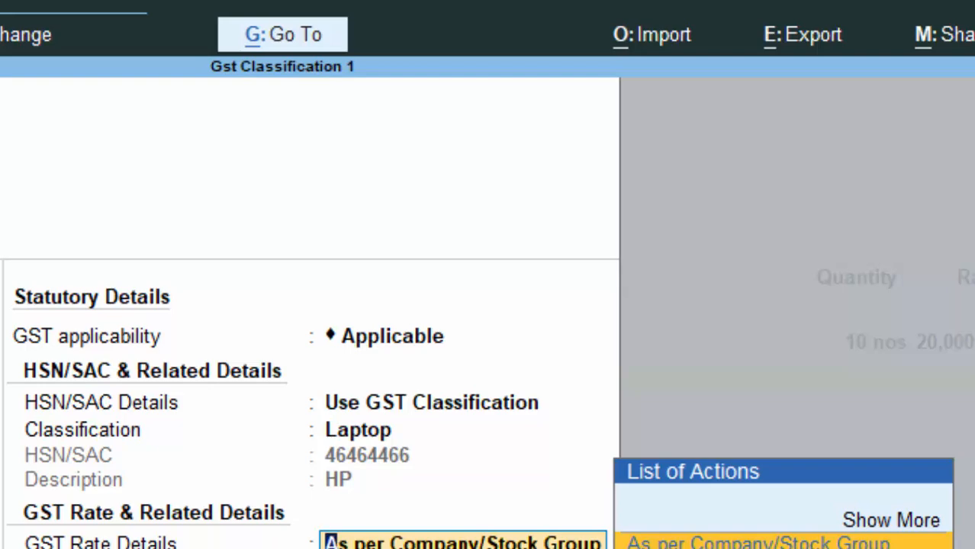
# Step: Set the Hp item's GST rate details to Use GST Classification with the 18% Laptop classification
pyautogui.press('Down')
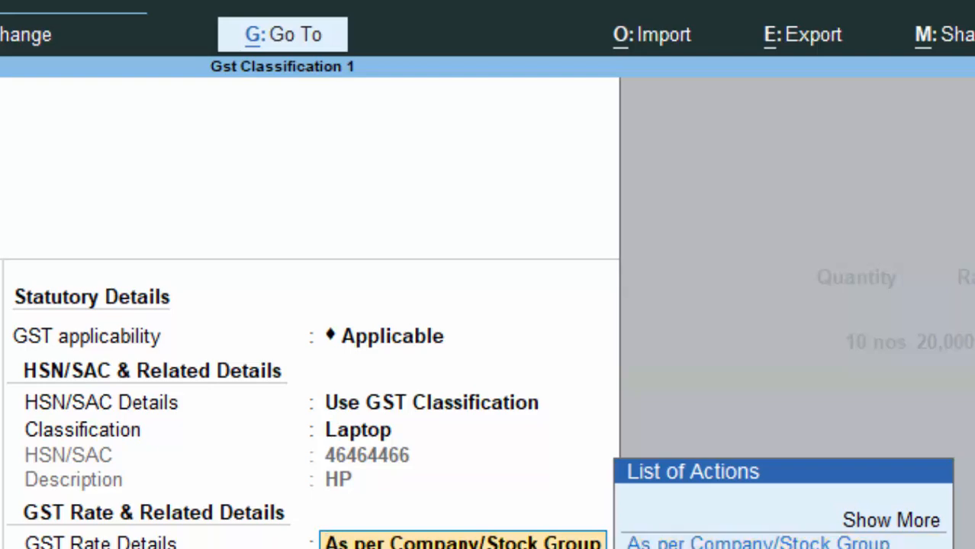
pyautogui.press('Return')
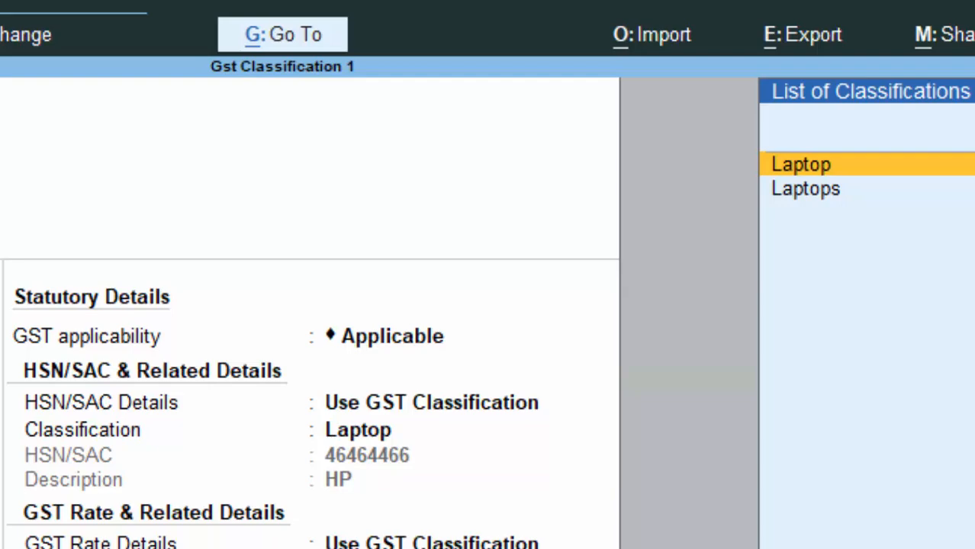
pyautogui.press('Down')
pyautogui.press('Return')
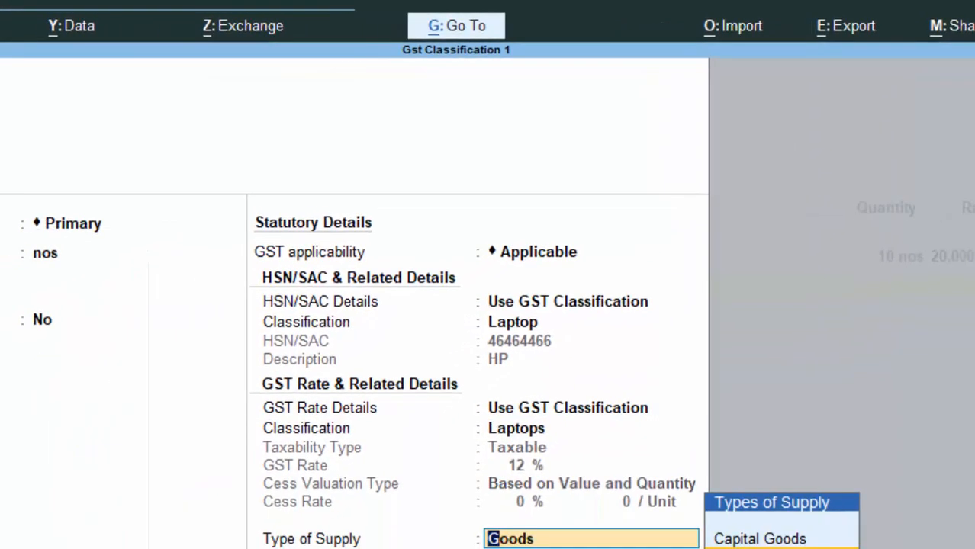
pyautogui.press('BackSpace')
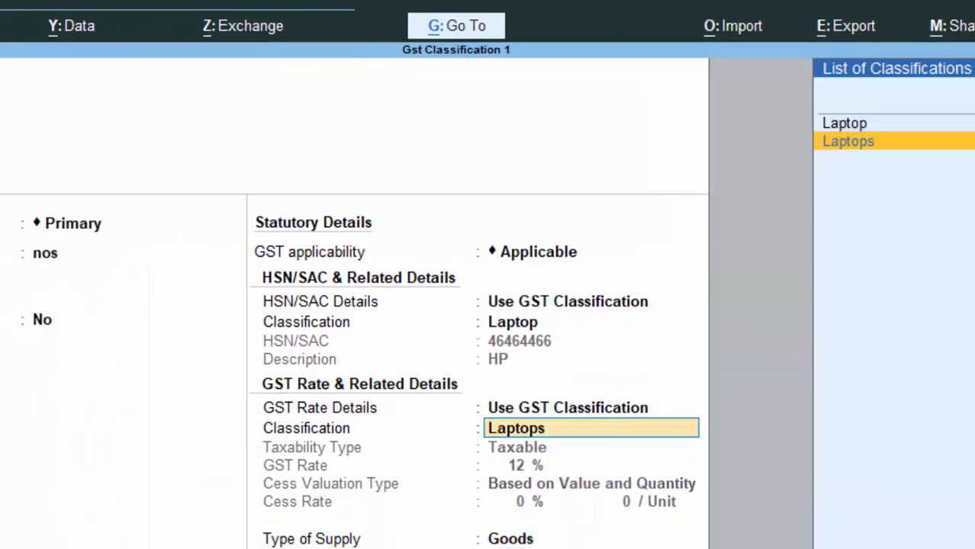
pyautogui.press('Up')
pyautogui.press('Return')
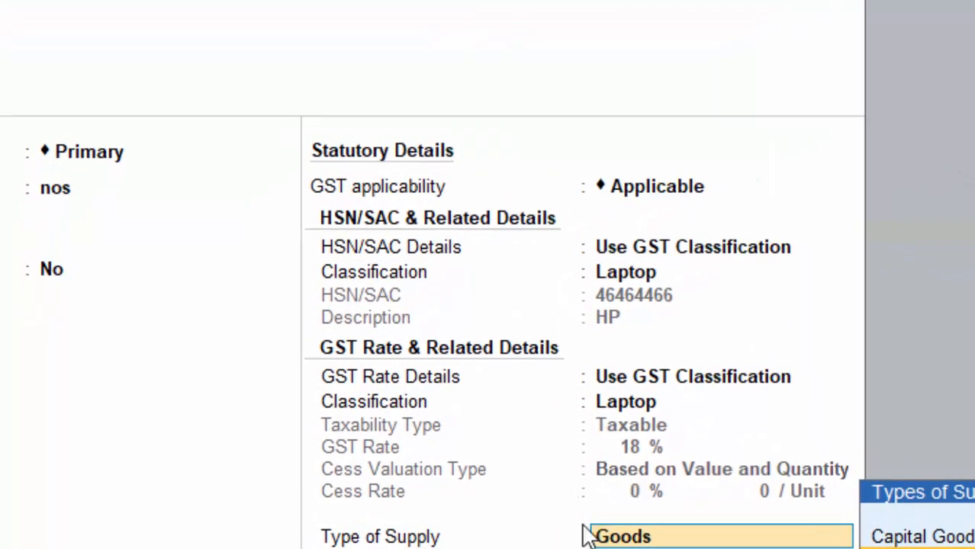
# Step: Keep Goods as the type of supply, leave the rate of duty blank and save the Hp item
pyautogui.press('Return')
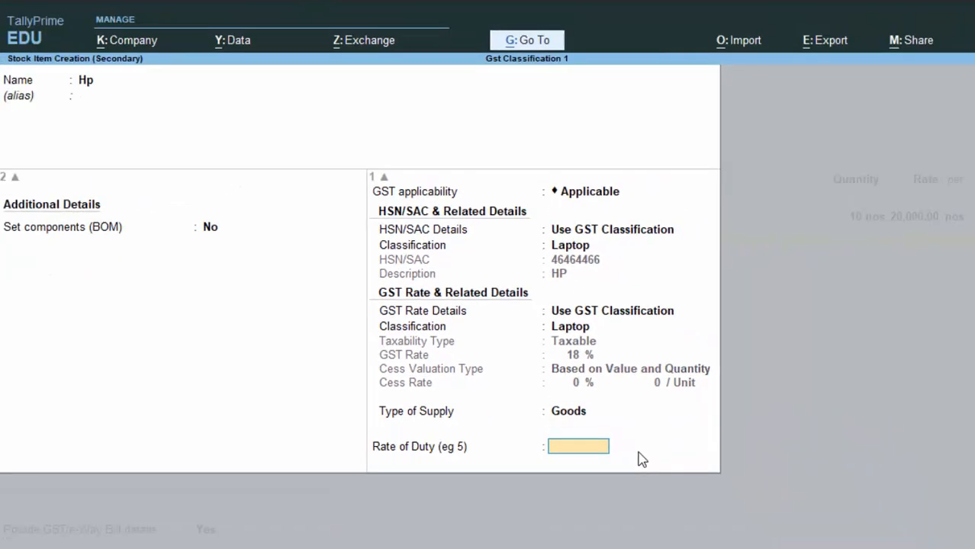
pyautogui.press('Return')
pyautogui.press('Return')
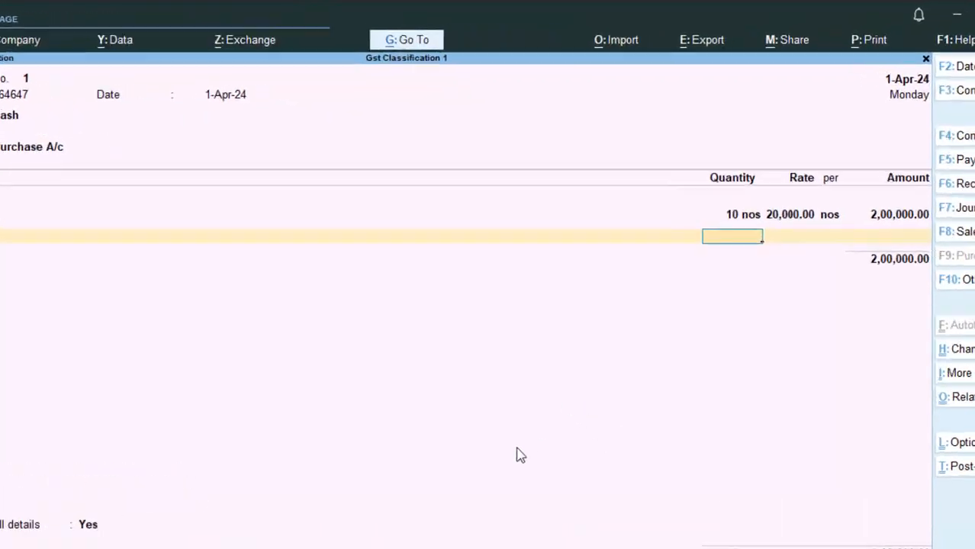
# Step: Enter a quantity of 10 nos at a rate of 20,000 per nos for Hp and finish the item list
pyautogui.write('10')
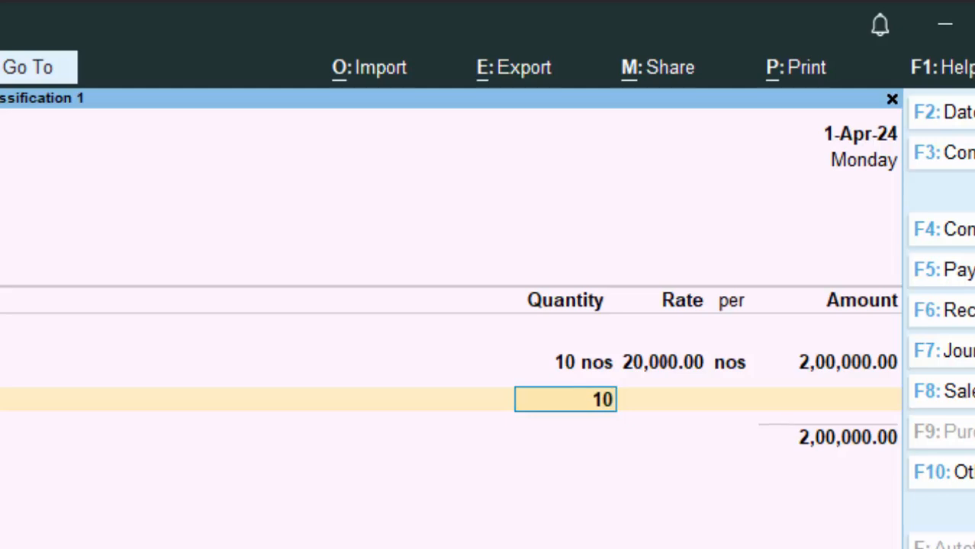
pyautogui.press('Return')
pyautogui.write('200')
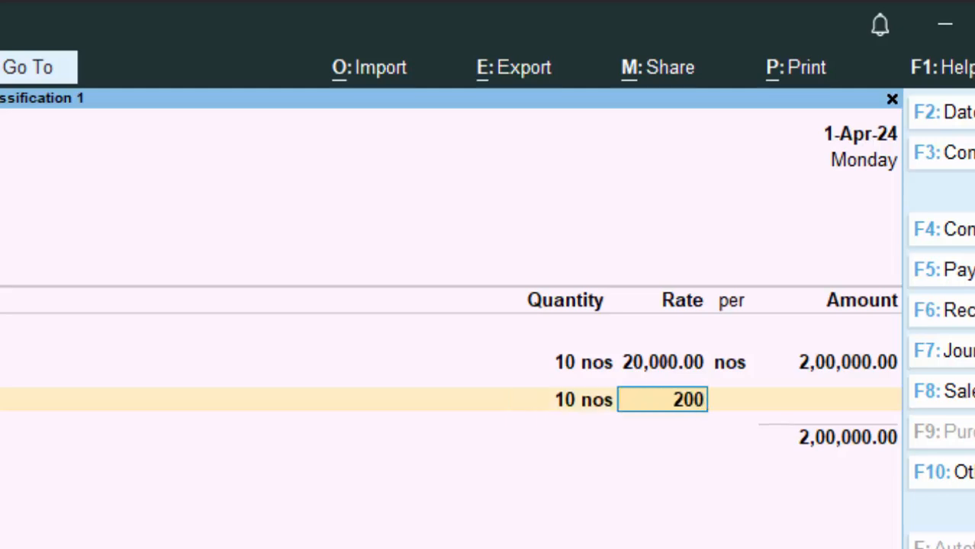
pyautogui.write('00')
pyautogui.press('Return')
pyautogui.press('Return')
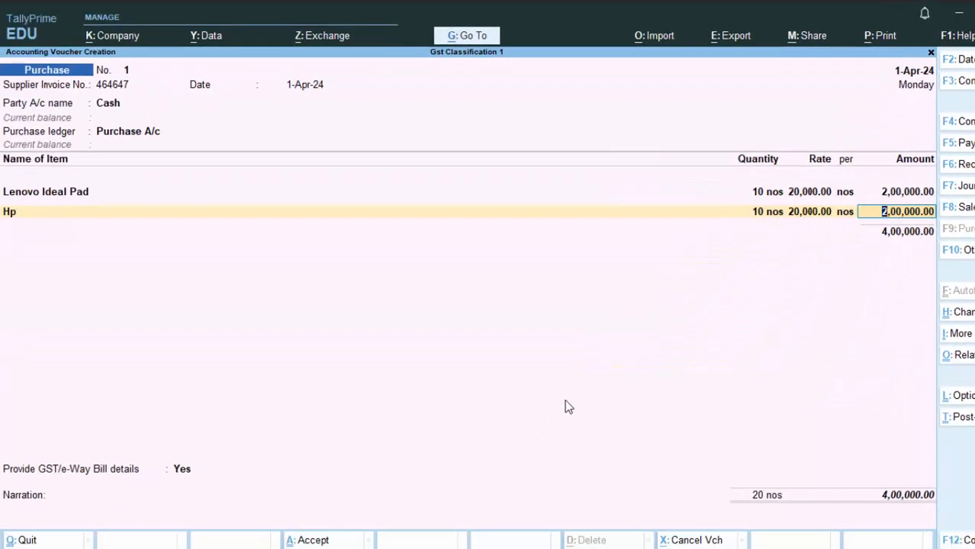
pyautogui.press('Return')
pyautogui.press('Return')
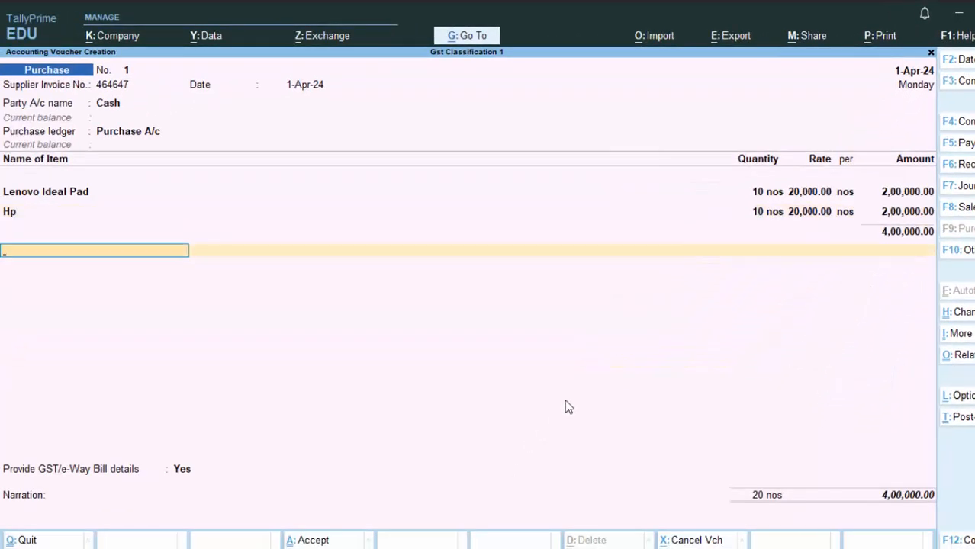
# Step: Start a new ledger named Cgst from the voucher and place it under Duties & Taxes
pyautogui.hotkey('alt', 'c')
pyautogui.write('Cgst')
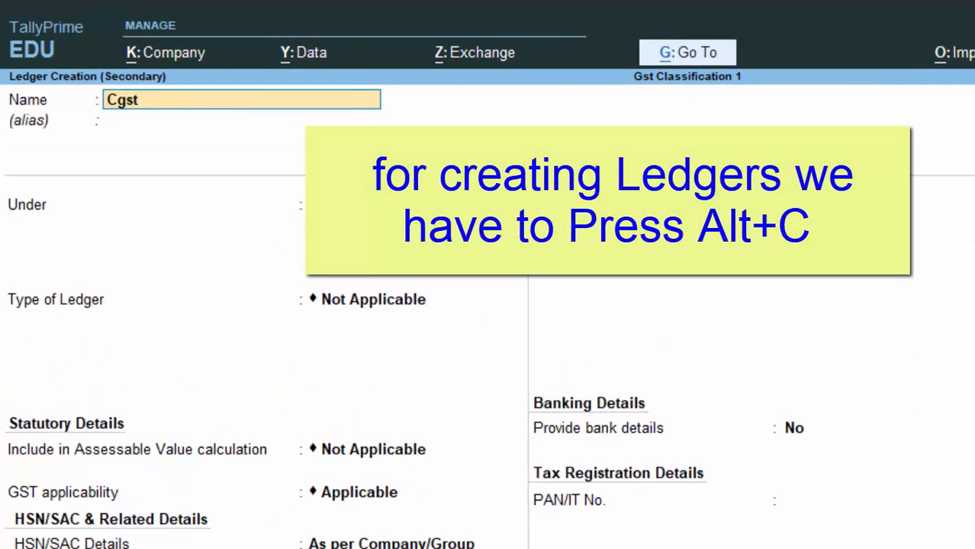
pyautogui.press('Return')
pyautogui.press('Return')
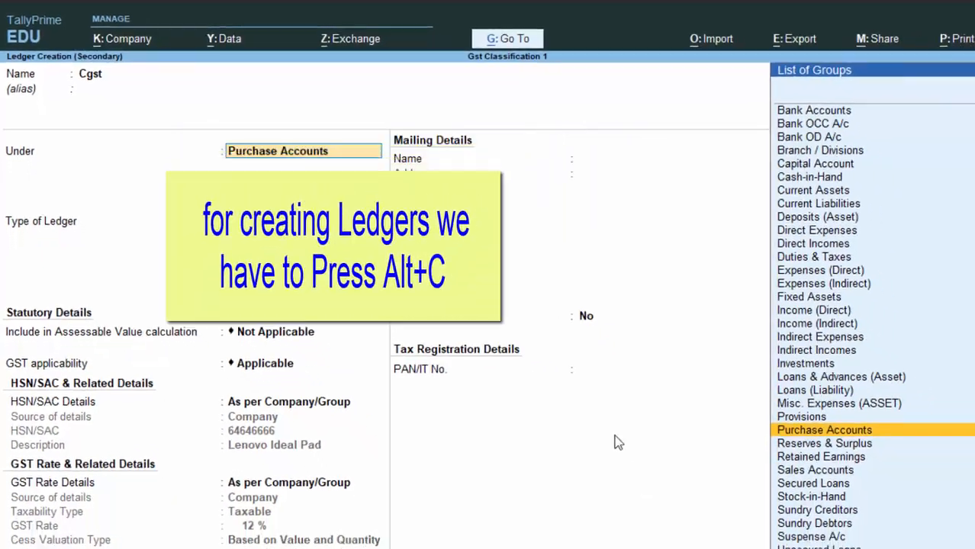
pyautogui.write('d')
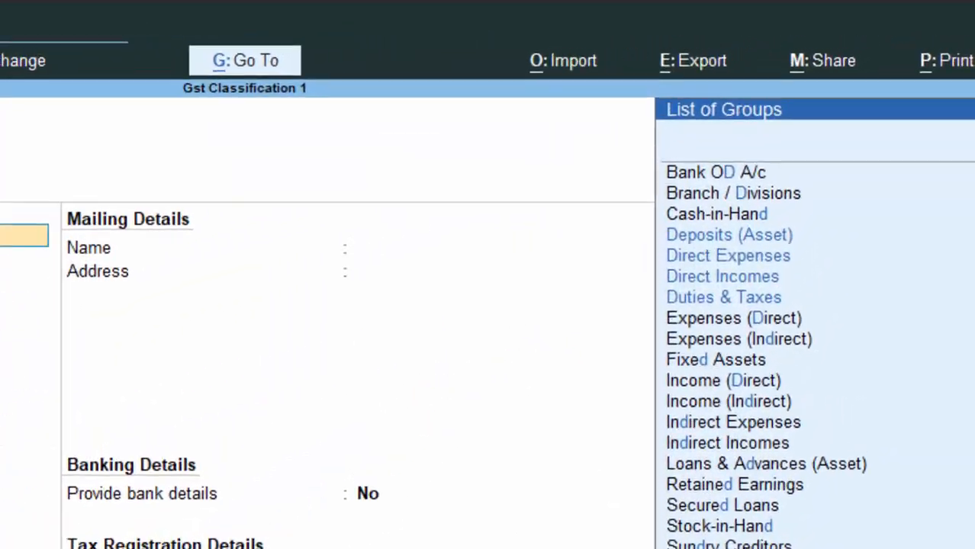
pyautogui.press('Down')
pyautogui.press('Down')
pyautogui.press('Down')
pyautogui.press('Down')
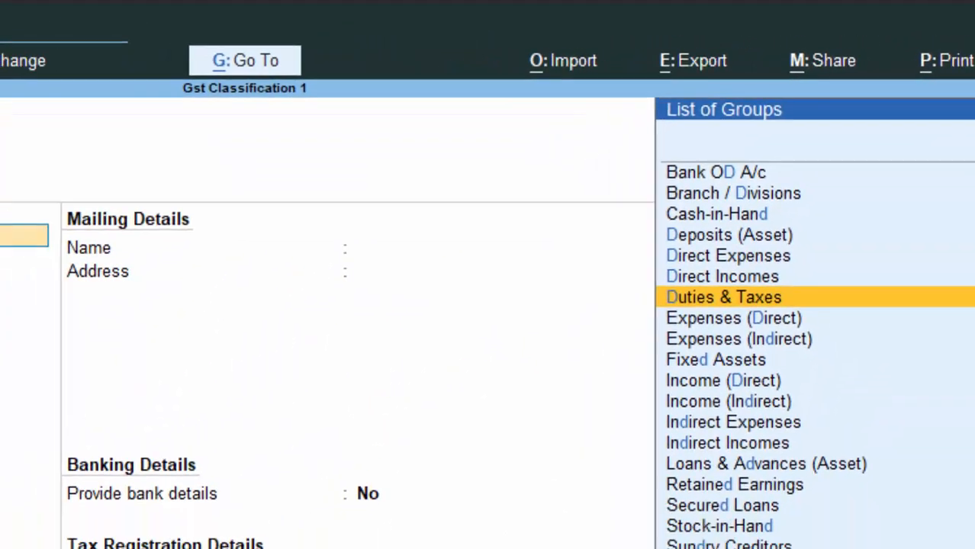
pyautogui.press('Return')
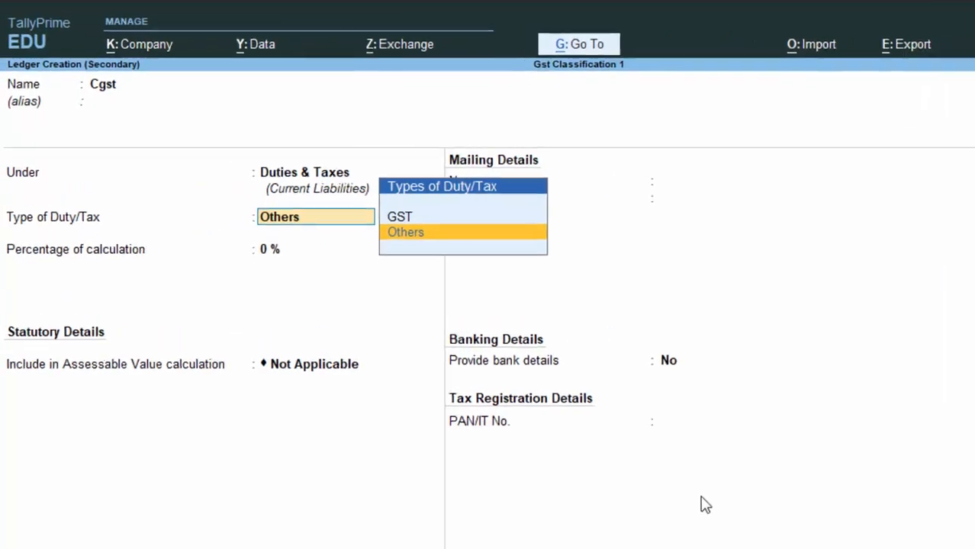
# Step: Set the Cgst ledger's type of duty to GST and tax type to CGST, keeping 0 % as percentage of calculation
pyautogui.press('Up')
pyautogui.press('Return')
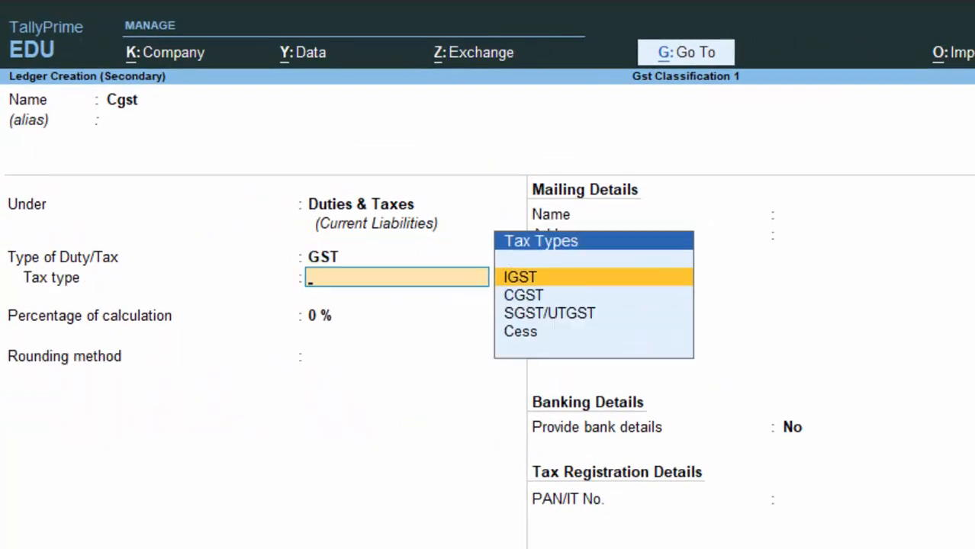
pyautogui.press('Down')
pyautogui.press('Return')
pyautogui.press('Return')
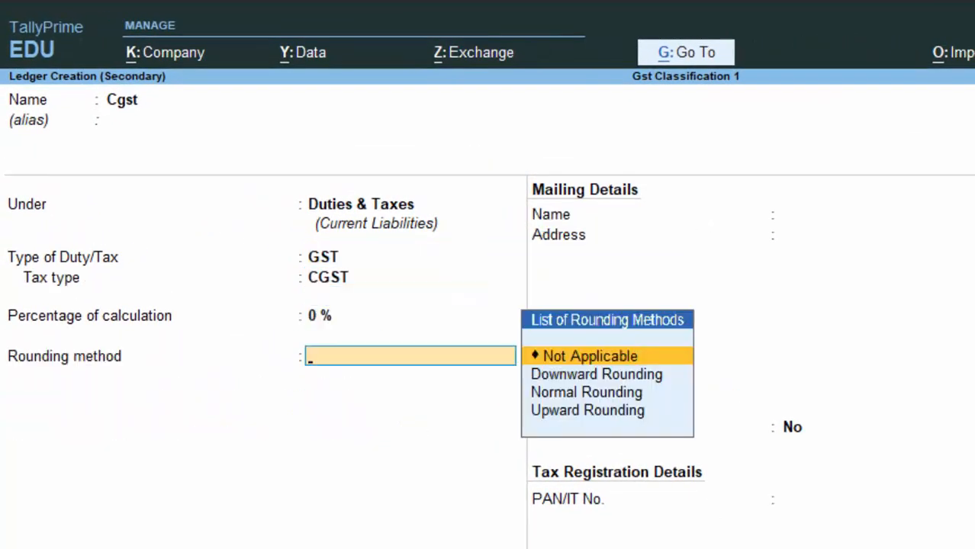
# Step: Choose Normal Rounding with limit 0 for the Cgst ledger, save it without bank details and accept its calculated amount in the voucher
pyautogui.press('Down')
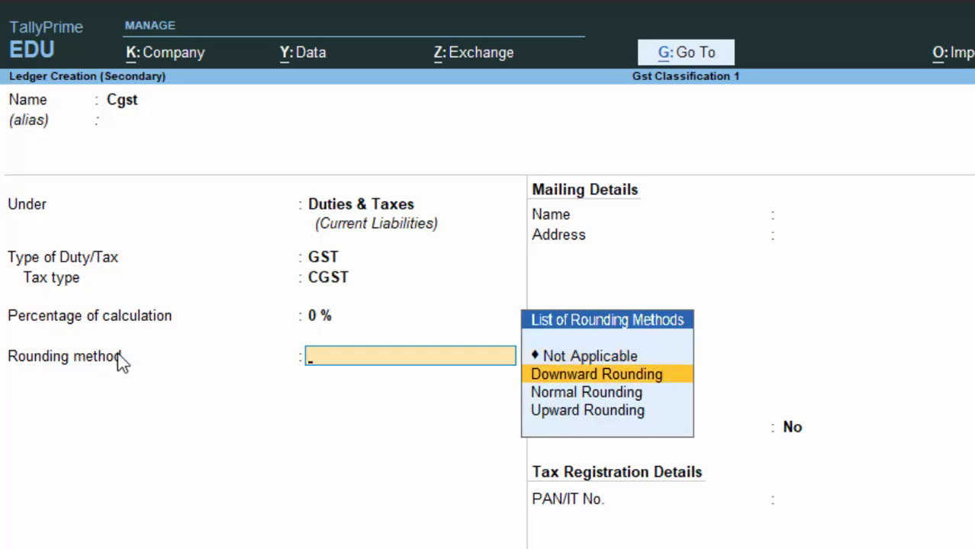
pyautogui.press('Down')
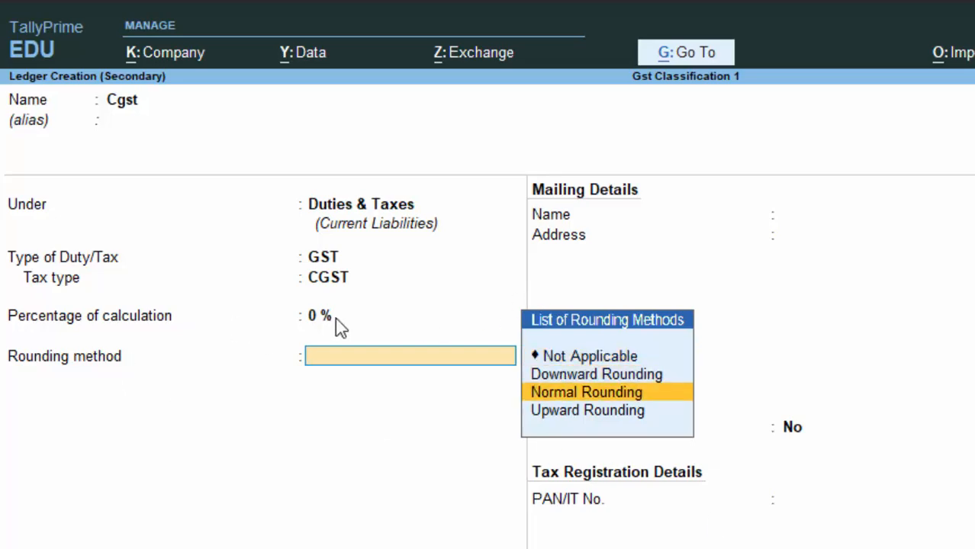
pyautogui.press('Down')
pyautogui.press('Up')
pyautogui.press('Return')
pyautogui.press('Return')
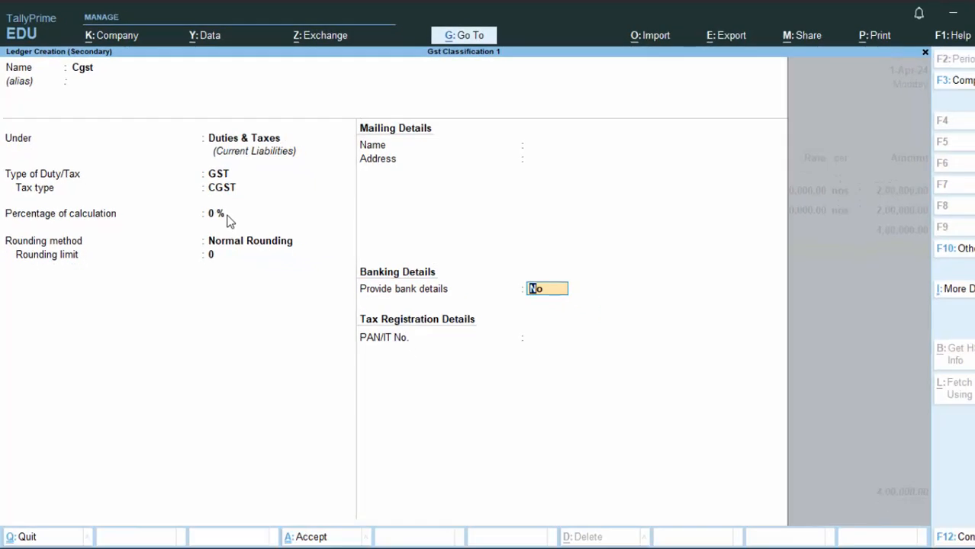
pyautogui.press('Return')
pyautogui.press('Return')
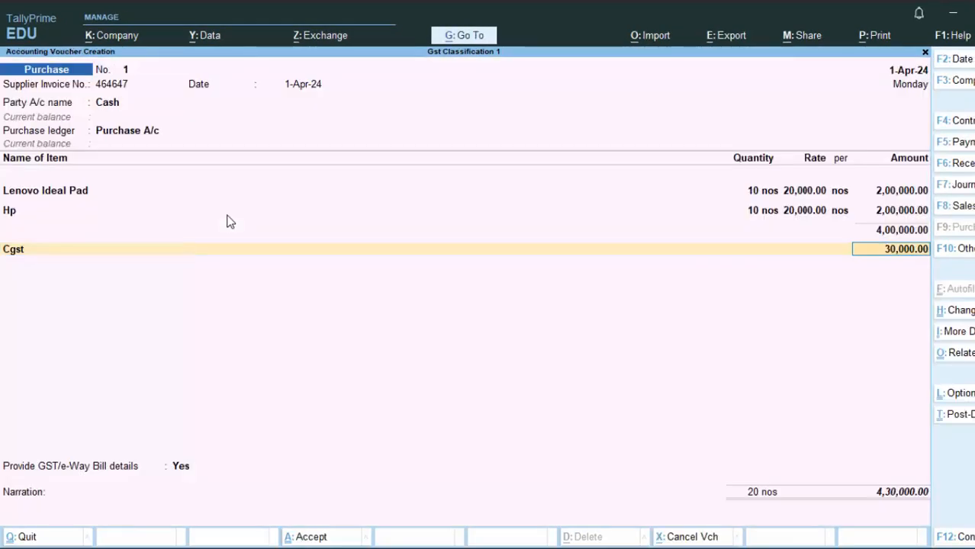
pyautogui.press('Return')
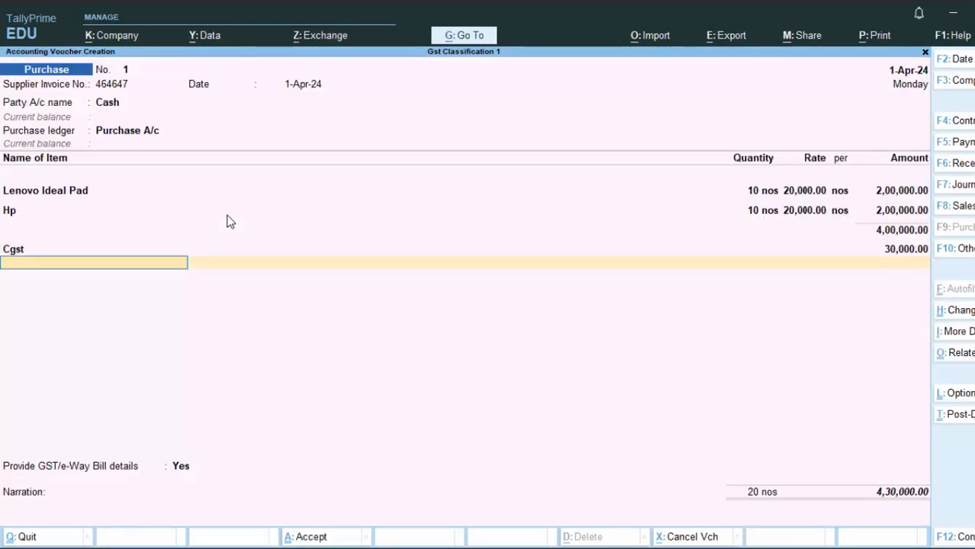
# Step: Start a new ledger named Sgst from the purchase voucher and keep it under Duties & Taxes
pyautogui.press('ctrl')
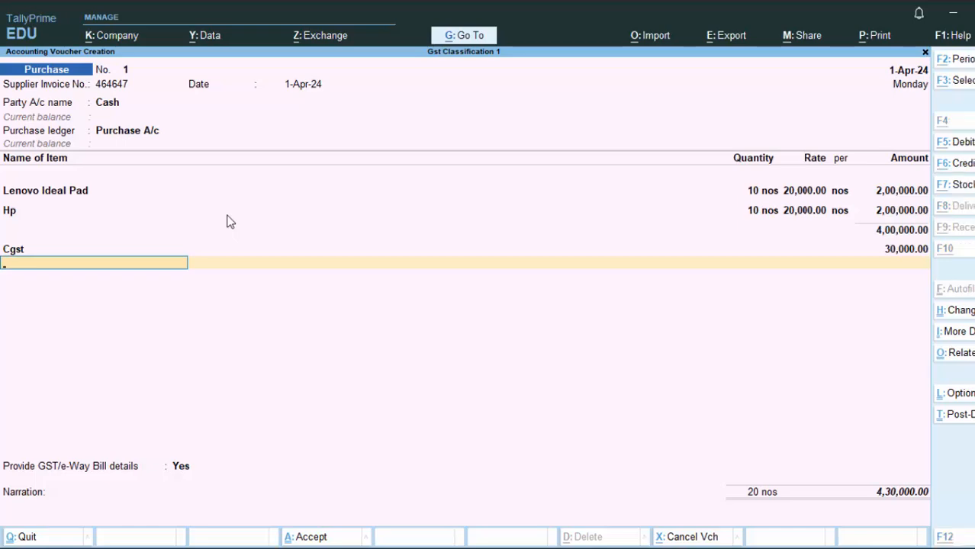
pyautogui.hotkey('alt', 'c')
pyautogui.write('Sg')
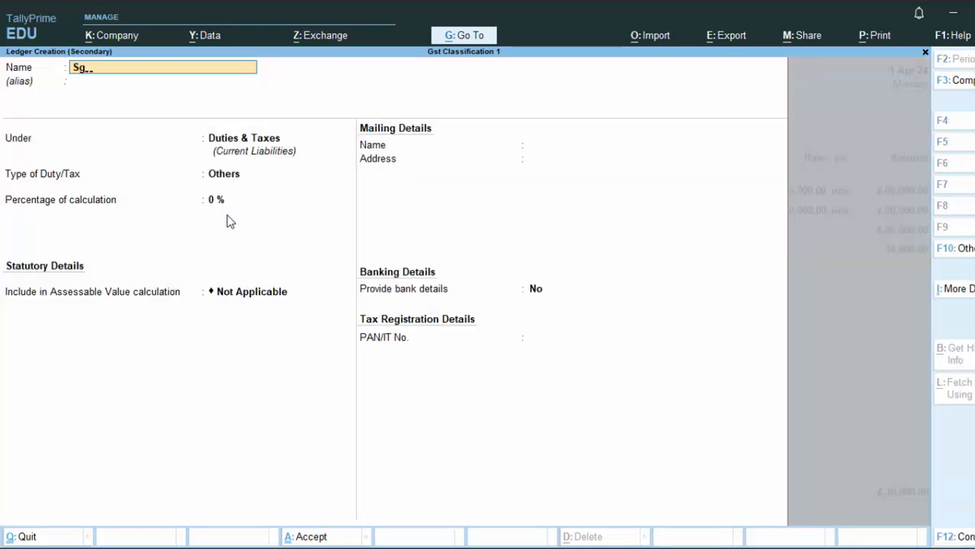
pyautogui.write('st')
pyautogui.press('Return')
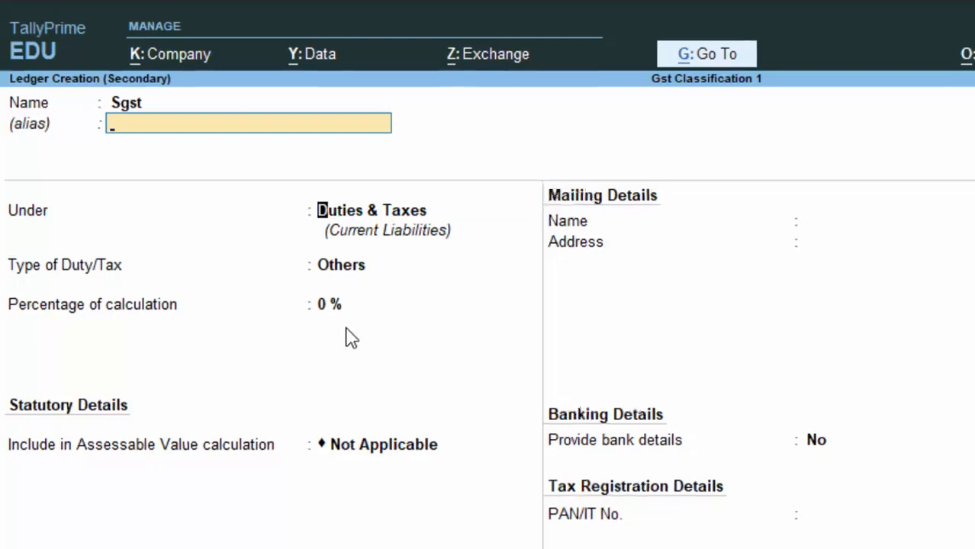
pyautogui.press('Return')
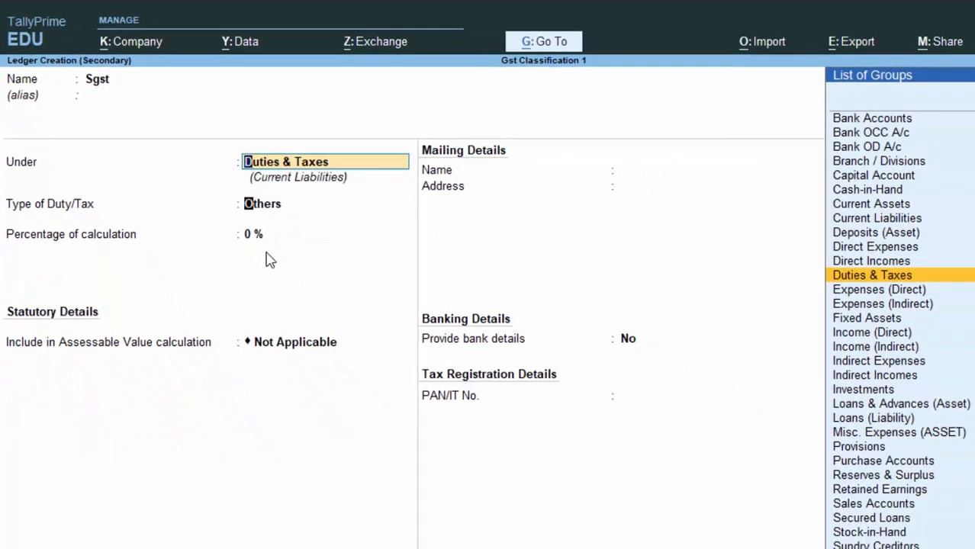
pyautogui.press('Return')
# Step: Set the Sgst ledger's type of duty to GST and tax type to SGST/UTGST, keeping 0 % as percentage of calculation
pyautogui.press('Up')
pyautogui.press('Return')
pyautogui.press('Down')
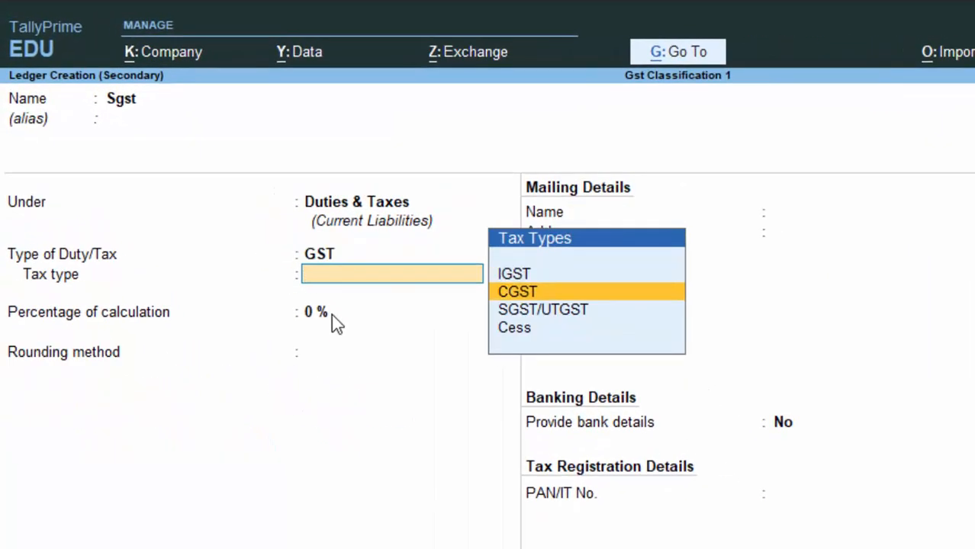
pyautogui.press('Down')
pyautogui.press('Down')
pyautogui.press('Up')
pyautogui.press('Return')
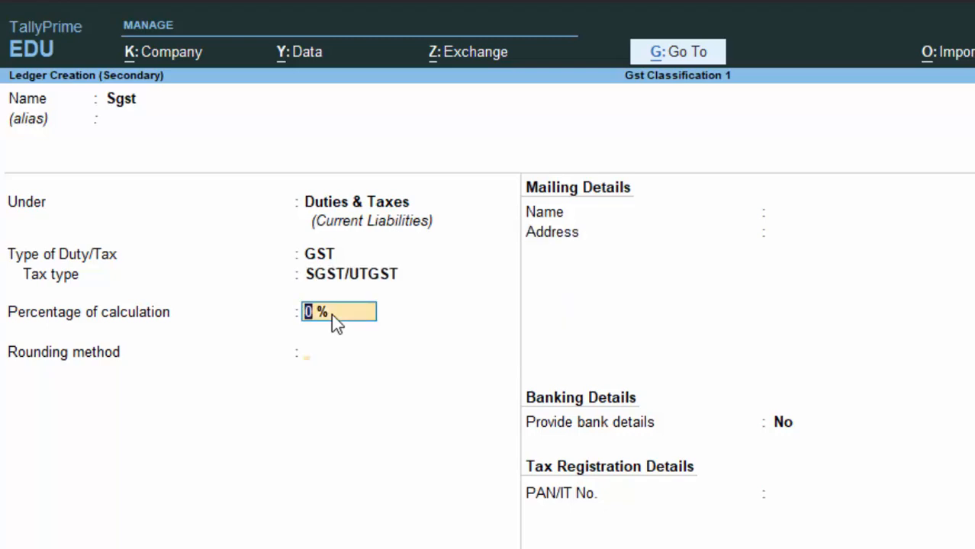
pyautogui.press('Return')
# Step: Choose Normal Rounding with limit 0 for the Sgst ledger, save it without bank details and accept its calculated amount in the voucher
pyautogui.press('Down')
pyautogui.press('Down')
pyautogui.press('Return')
pyautogui.press('Return')
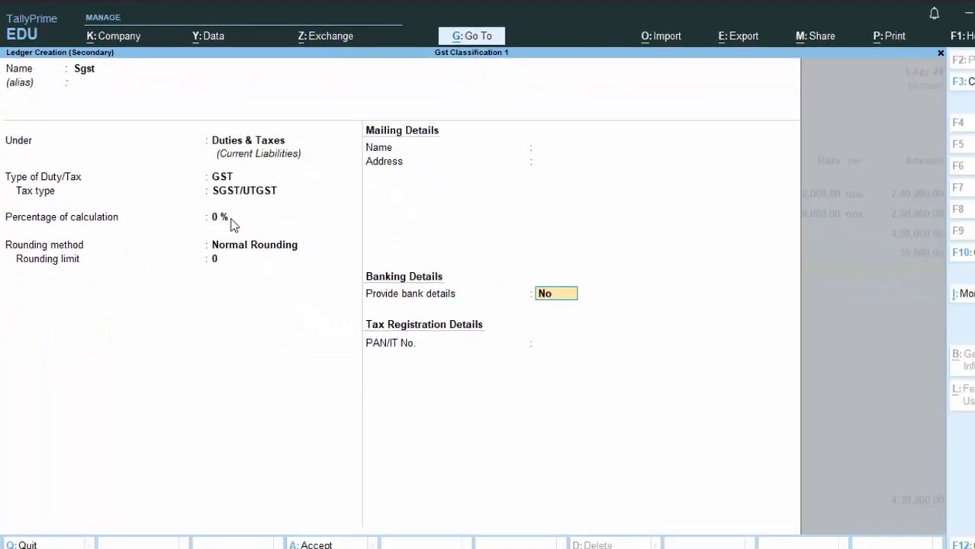
pyautogui.press('Return')
pyautogui.press('Return')
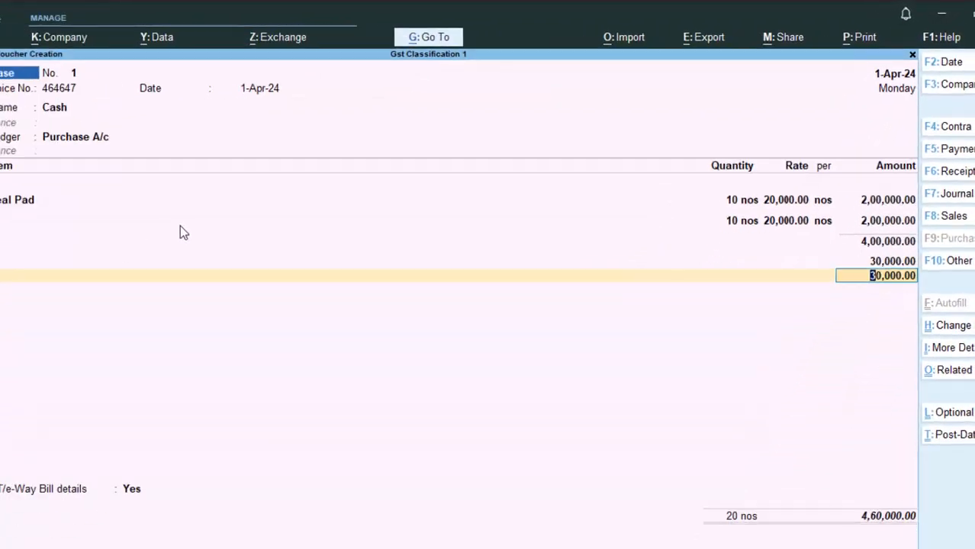
pyautogui.press('Return')
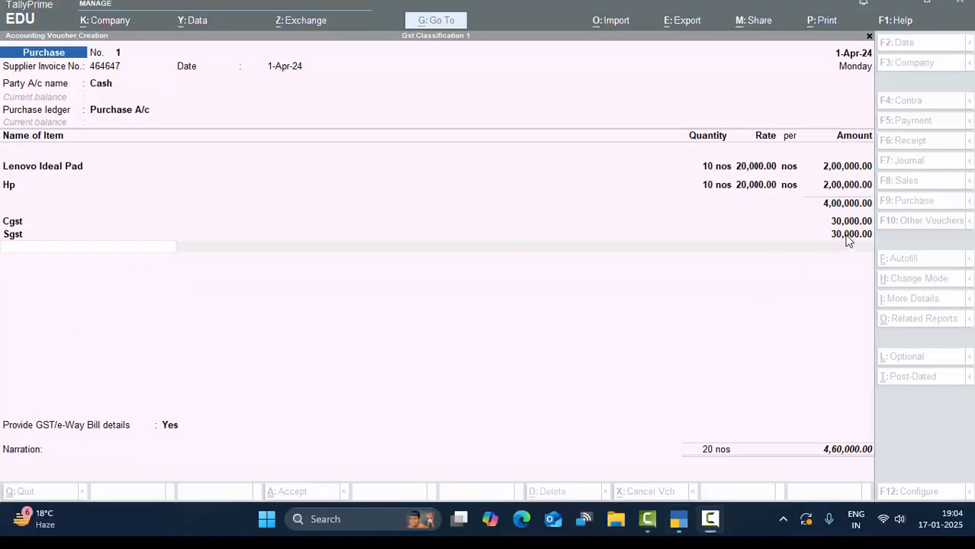
pyautogui.click(849, 239)
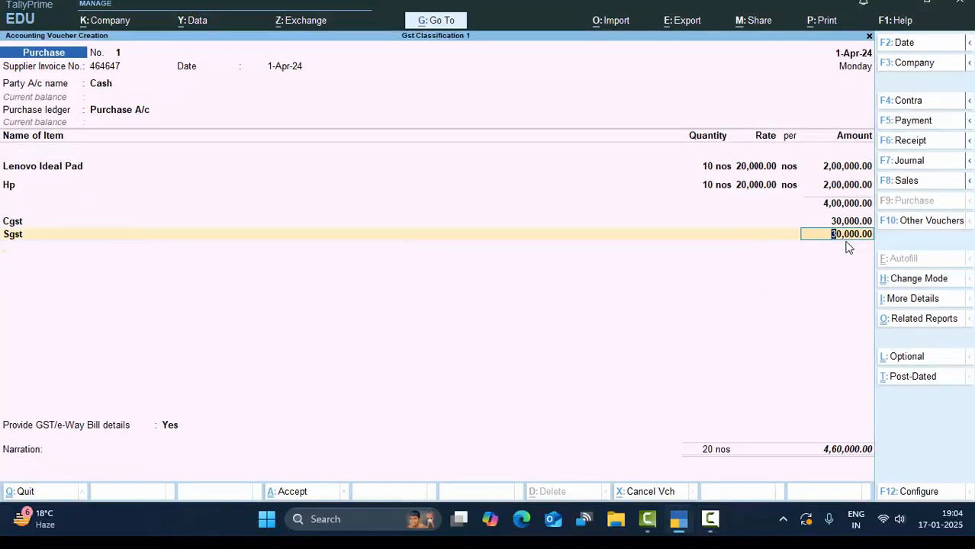
pyautogui.press('Return')
# Step: Review the voucher's GST tax analysis in detailed view for both laptop items, and save the purchase voucher
pyautogui.hotkey('alt', 'a')
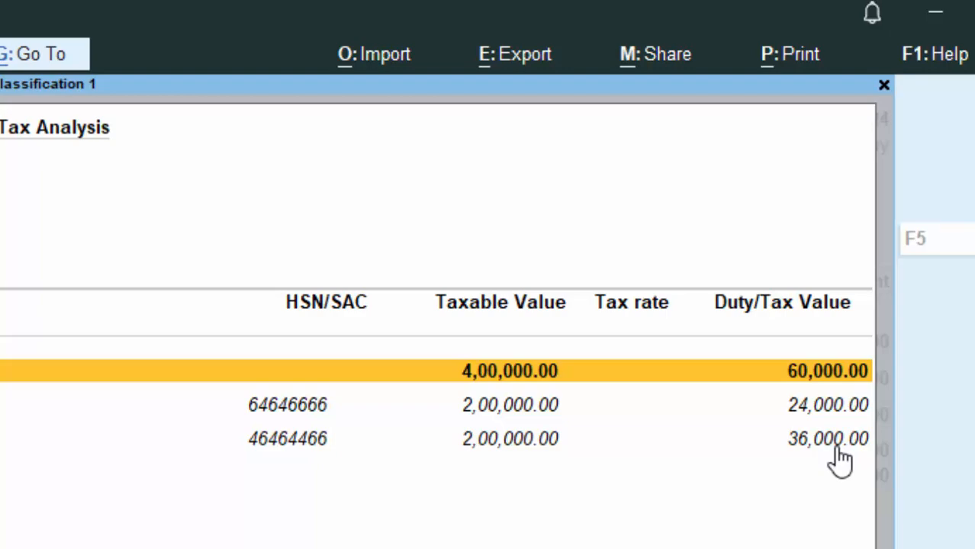
pyautogui.press('Escape')
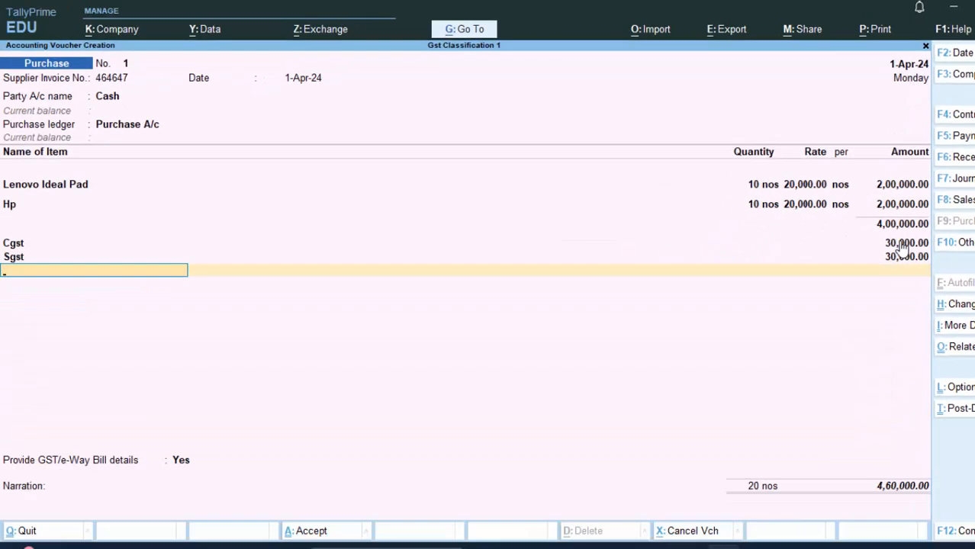
pyautogui.hotkey('alt', 'a')
pyautogui.hotkey('alt', 'F5')
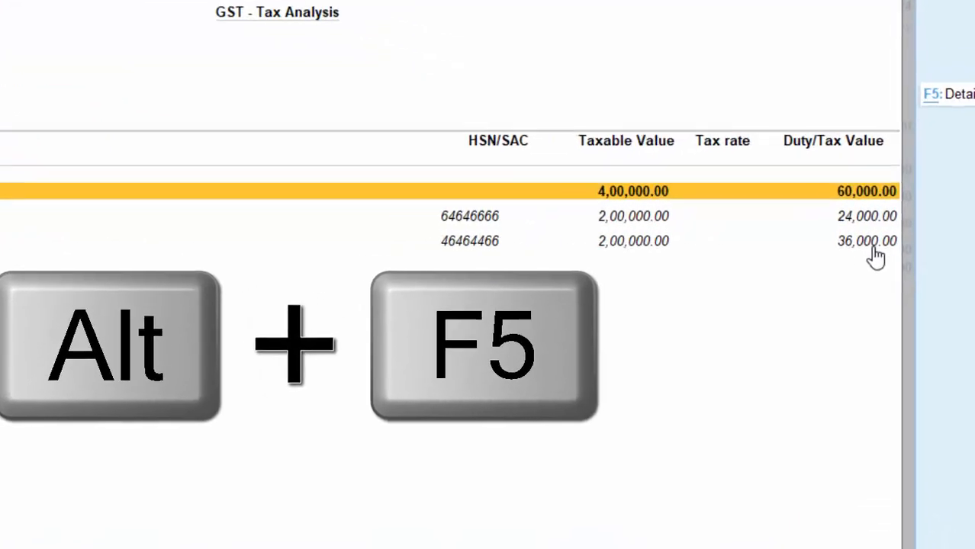
pyautogui.hotkey('alt', 'F5')
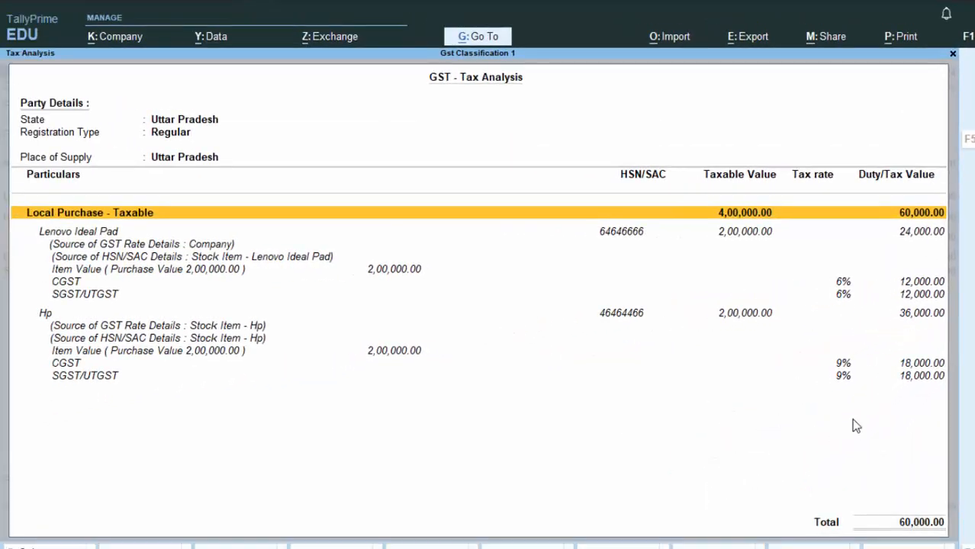
pyautogui.press('Escape')
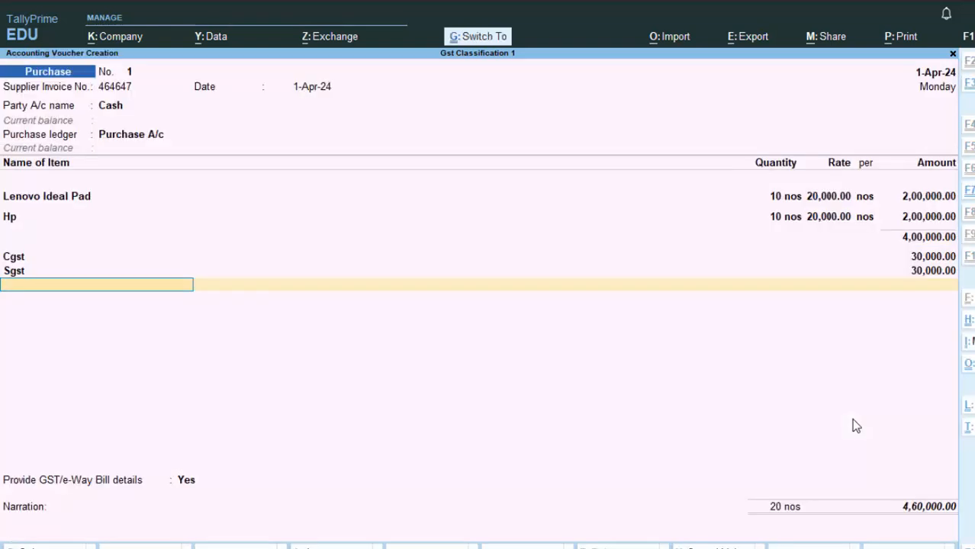
pyautogui.hotkey('ctrl', 'a')
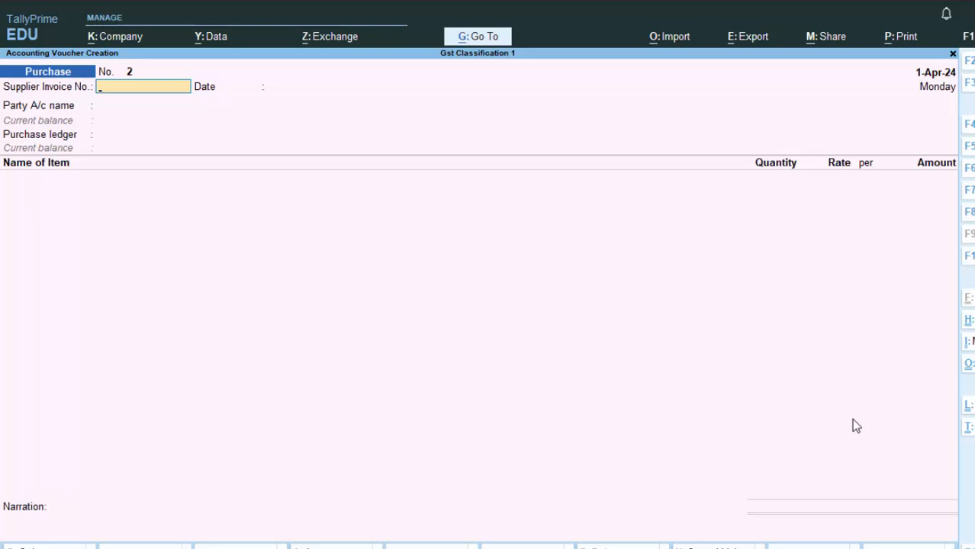